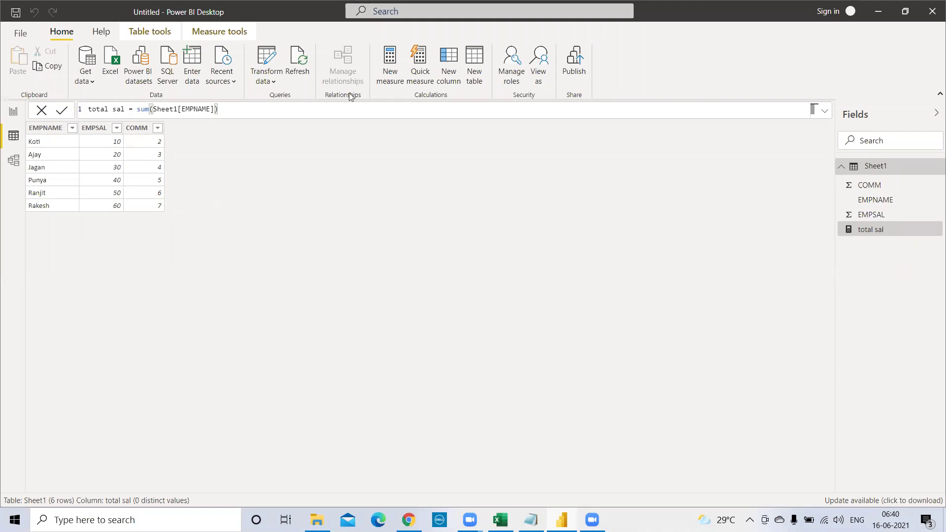
Step: Add a calculated column to Sheet1 with the formula TS = SUM(Sheet1[EMPSAL])
left_click(454, 87)
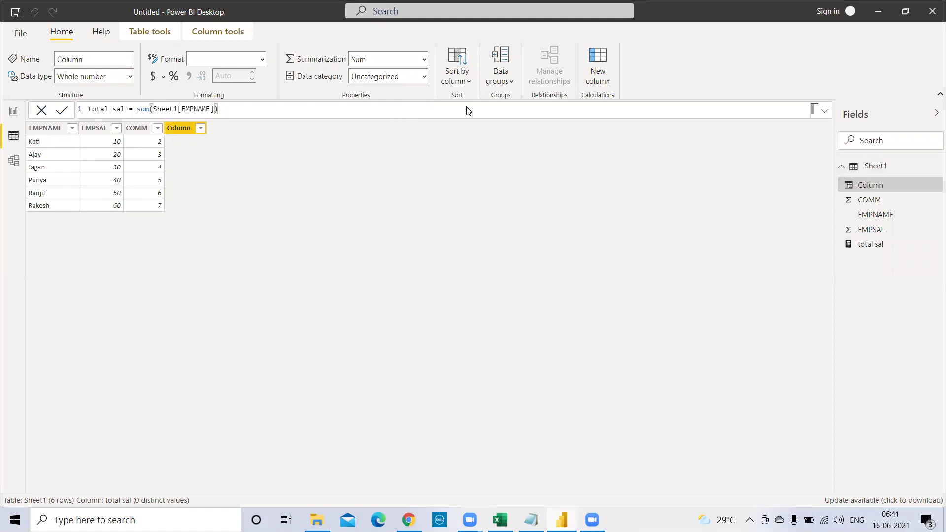
double_click(93, 110)
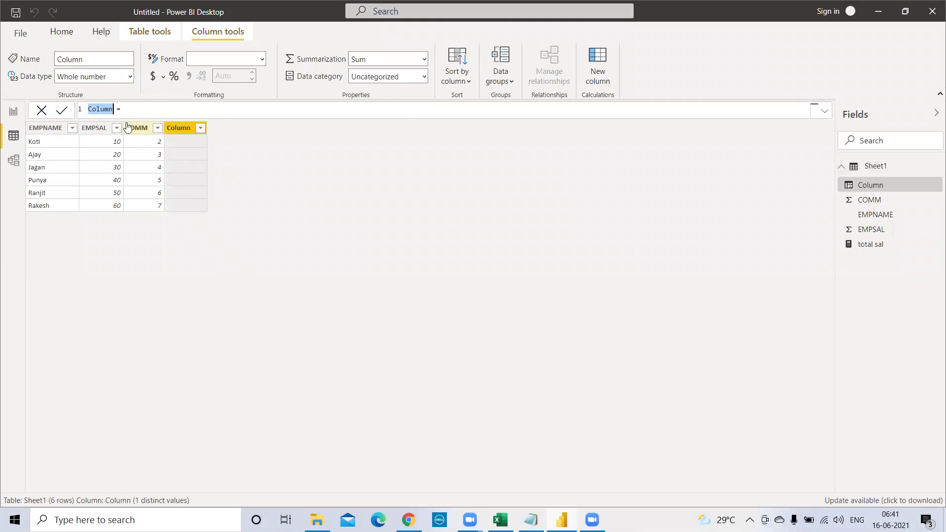
type("TS")
left_click(117, 110)
type("SUM")
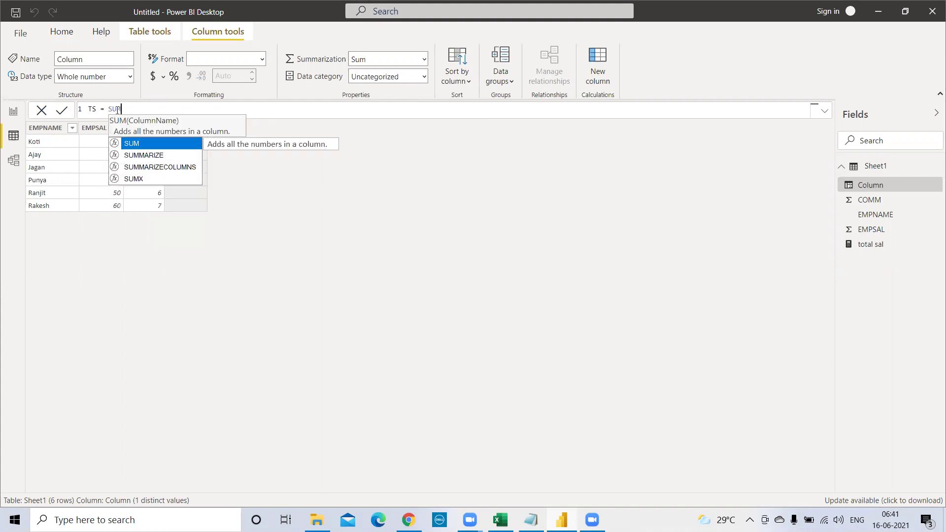
type("(")
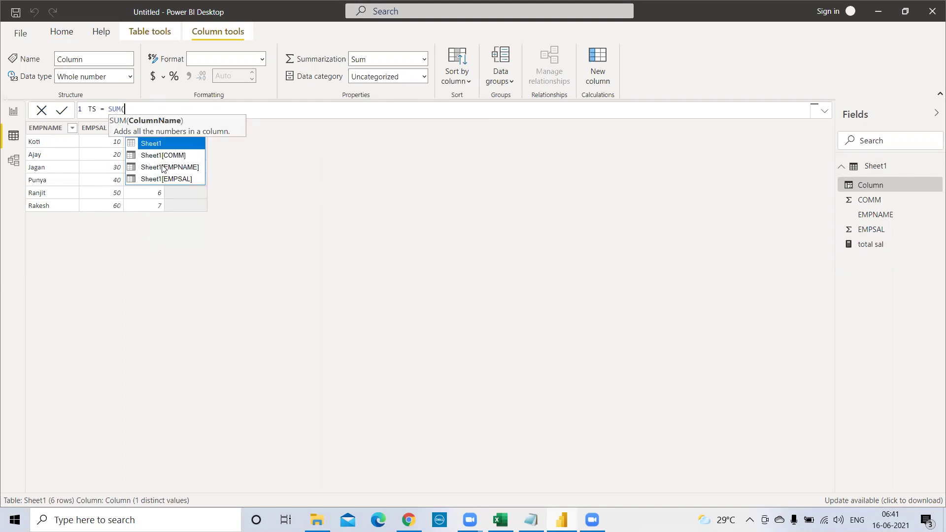
left_click(172, 180)
left_click(172, 179)
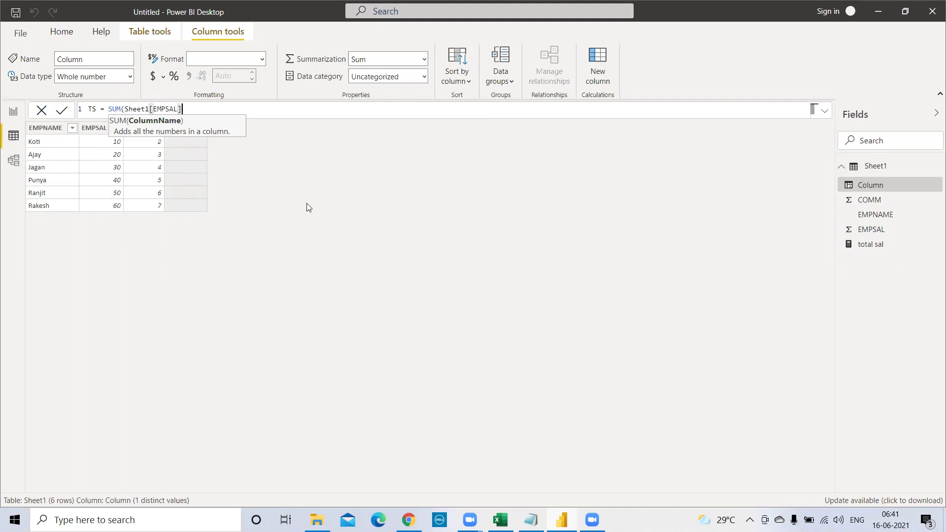
type(")")
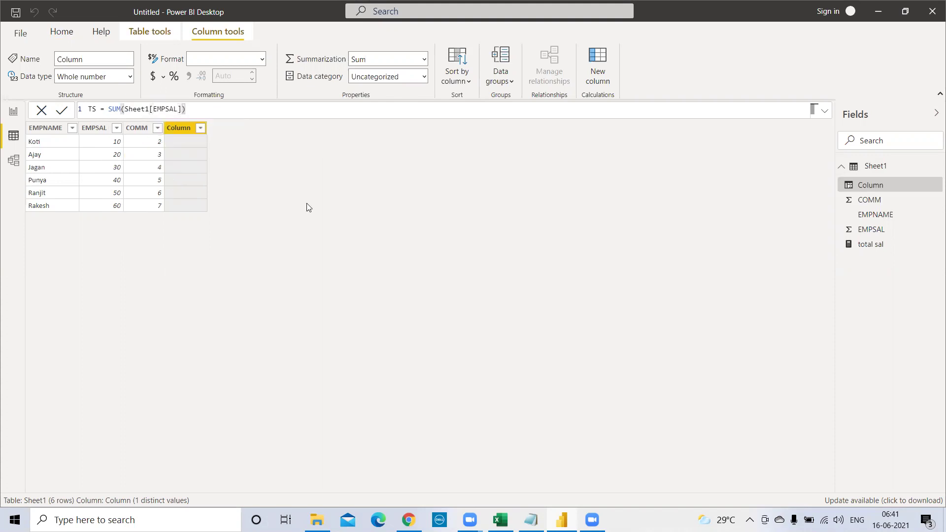
key("Return")
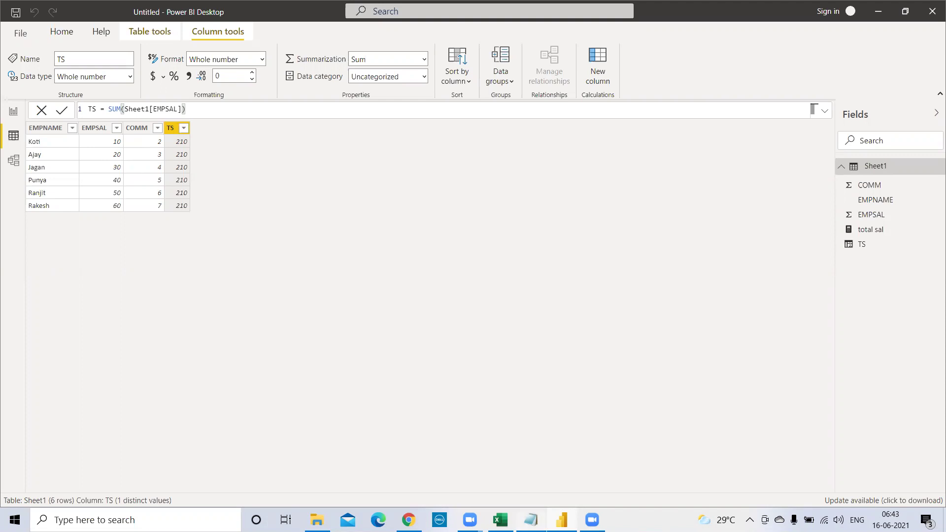
Step: Switch to Notepad, write SUM(EMPSAL + COMM) in a new note, and return to Power BI Desktop
left_click(517, 484)
scroll(457, 364, "up", 2)
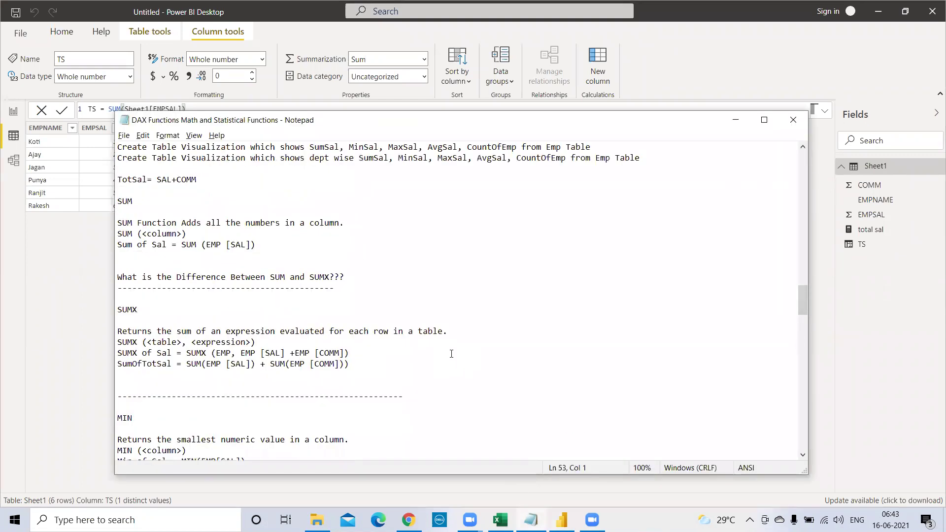
key("ctrl+n")
type("EM")
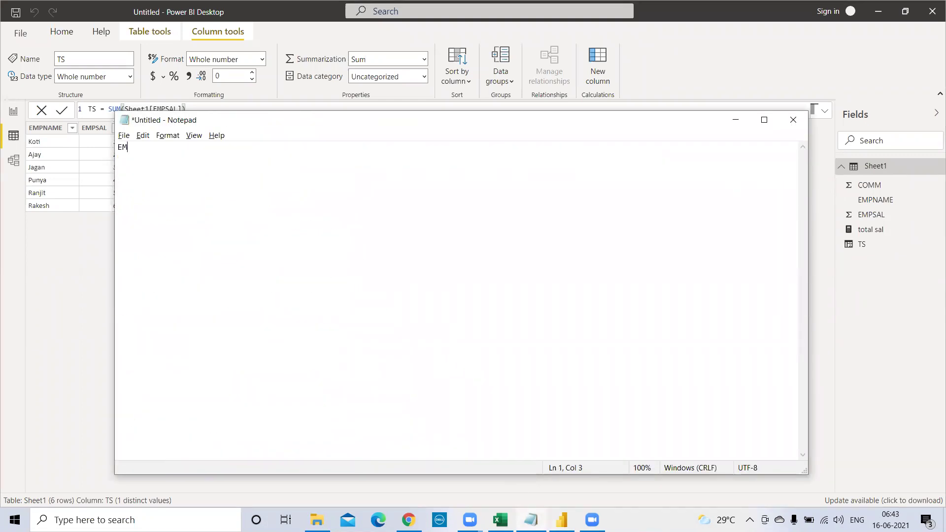
type("PSAL + COMM)")
key("Home")
type("(SUM")
key("Left")
key("Left")
key("Left")
key("BackSpace")
key("Right")
key("Right")
key("Right")
type("(")
left_click(39, 292)
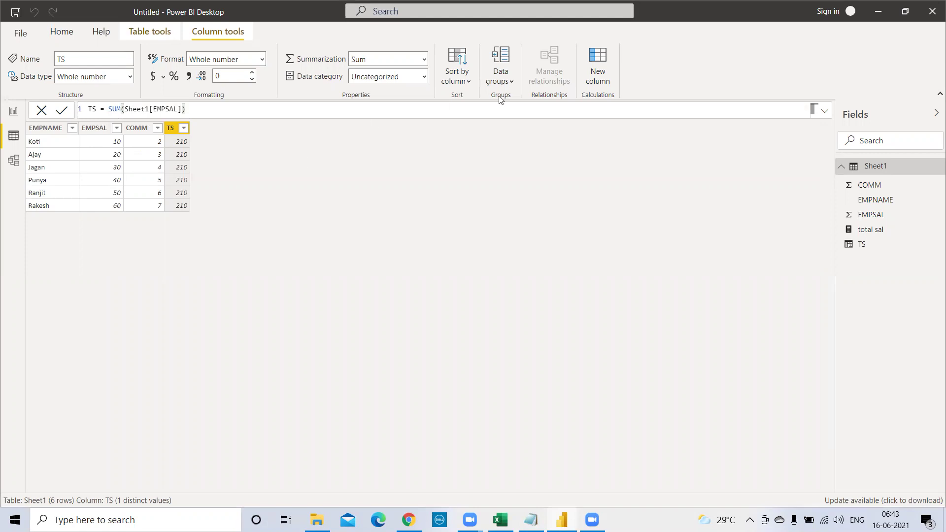
Step: Add another calculated column to Sheet1 and begin its formula with EMPSAL = SUM
left_click(55, 32)
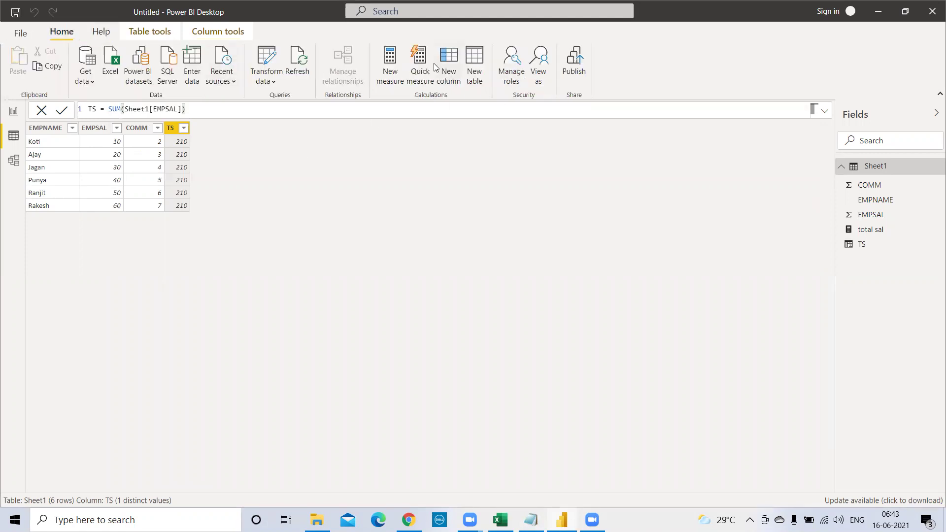
left_click(457, 84)
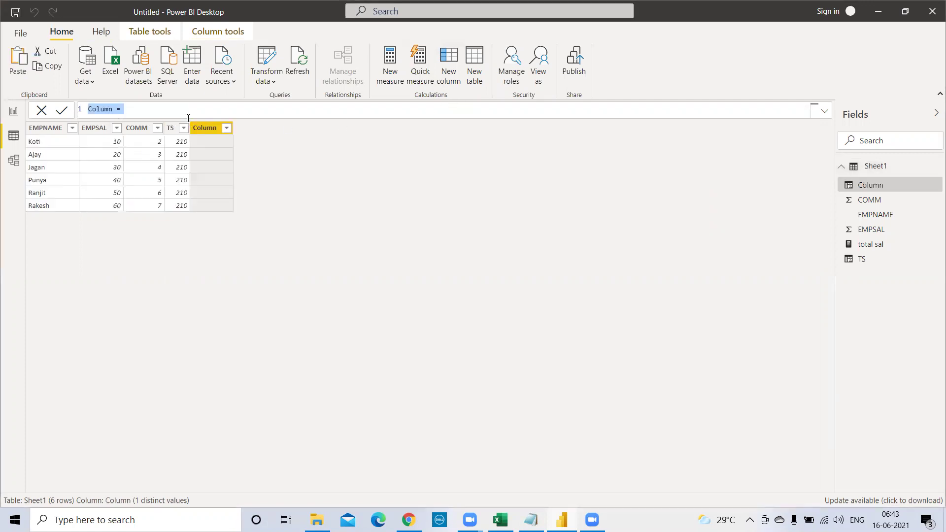
type("SUM(EMPSAL")
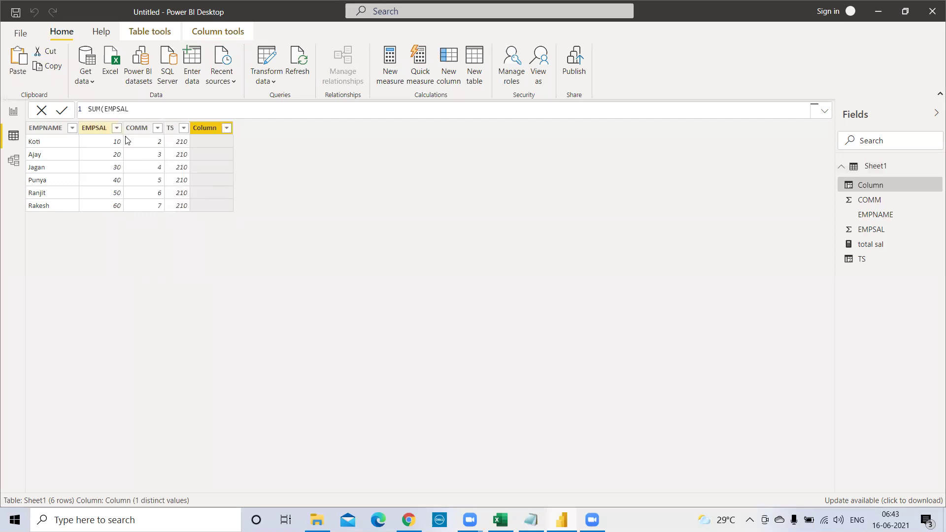
left_click(105, 108)
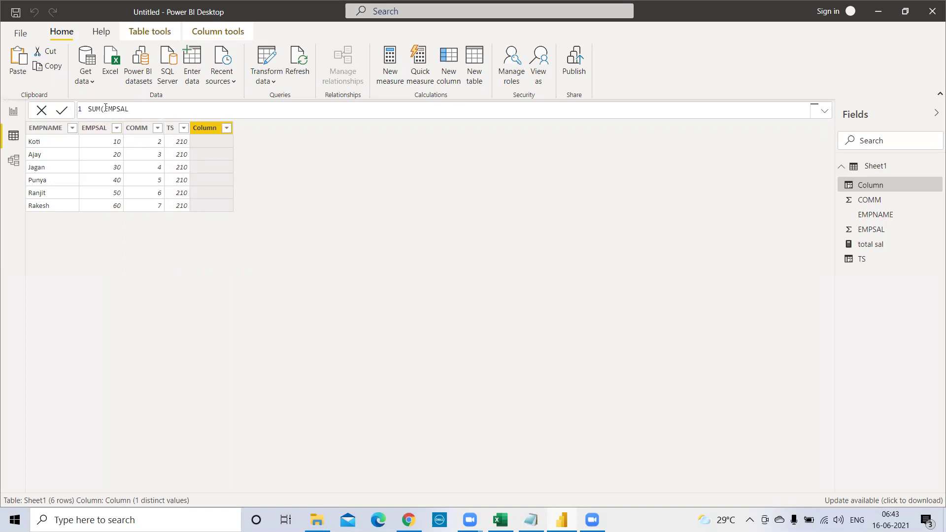
key("shift+End")
key("BackSpace")
key("BackSpace")
key("BackSpace")
key("BackSpace")
key("BackSpace")
type("=")
key("BackSpace")
type("EMPSAL = SUM")
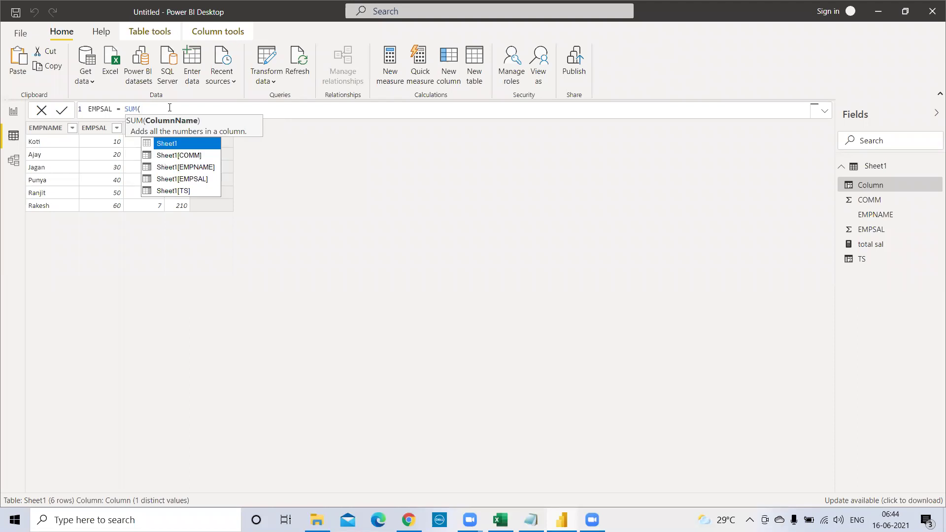
Step: Try Sheet1[EMPSAL]+Sheet1[COMM] as the argument of the SUM function
left_click(182, 179)
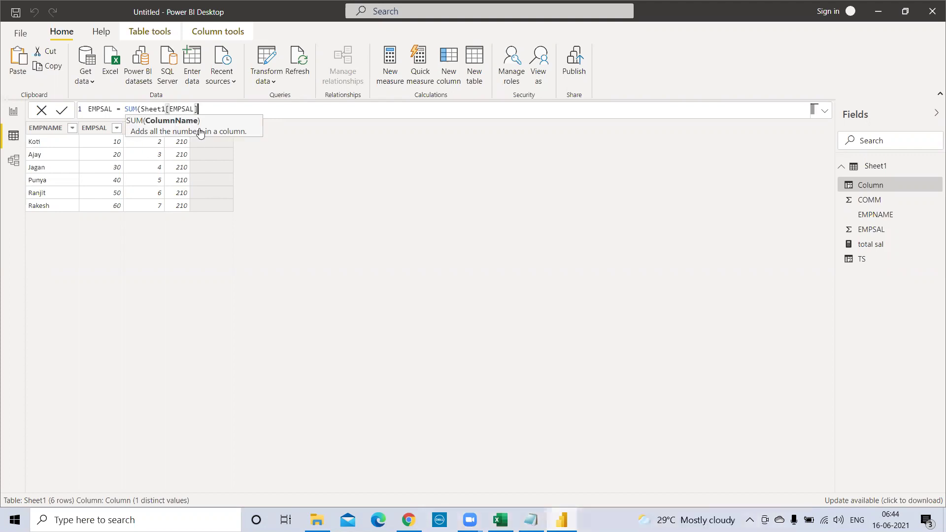
type("+COMM")
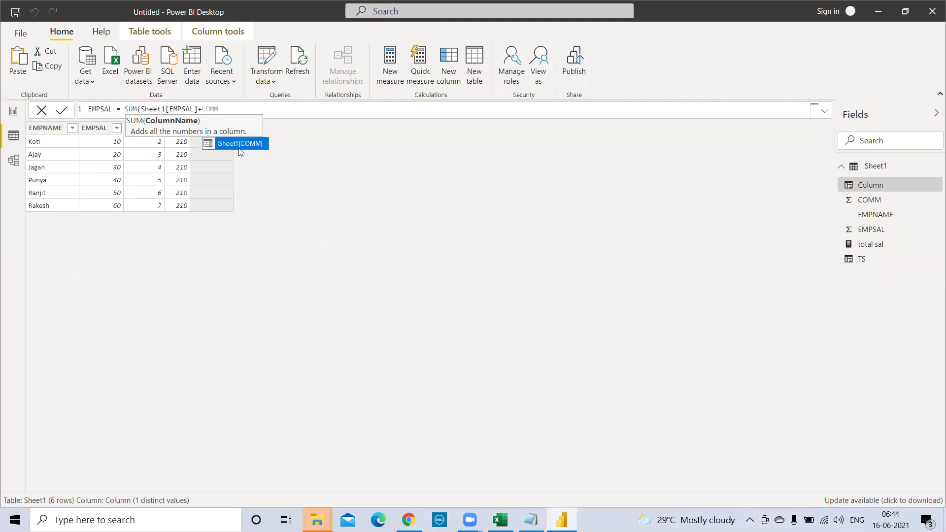
left_click(239, 147)
type(")")
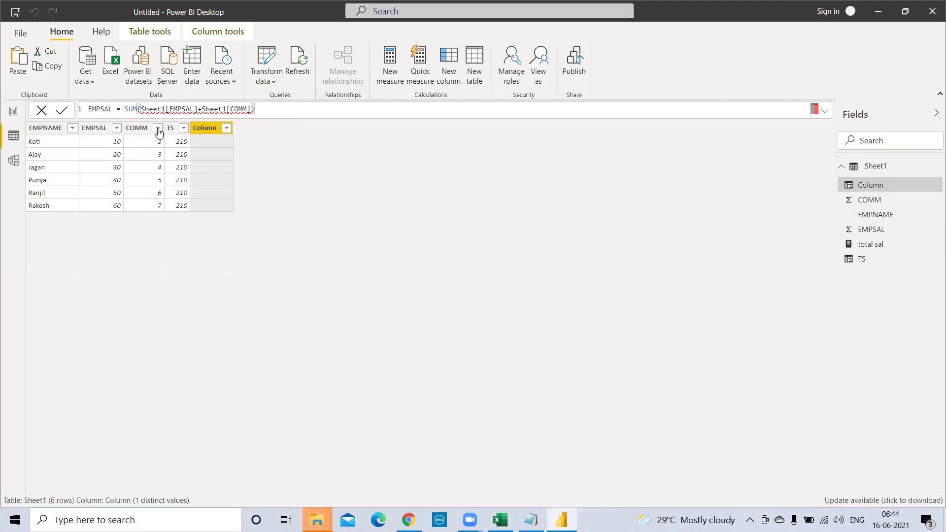
Step: Remove the SUM argument and change the function to SUMX with Sheet1 as its table
mouse_move(156, 111)
left_click(142, 110)
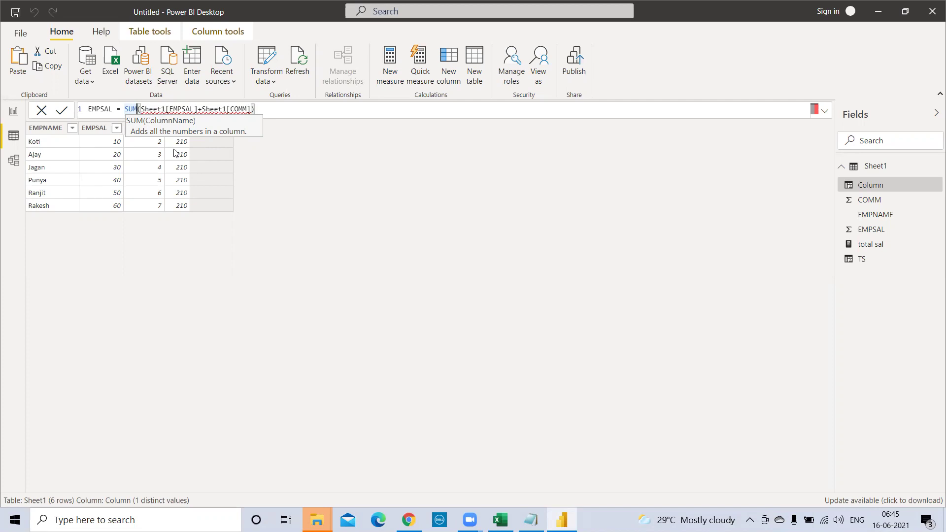
left_click_drag(139, 109, 274, 103)
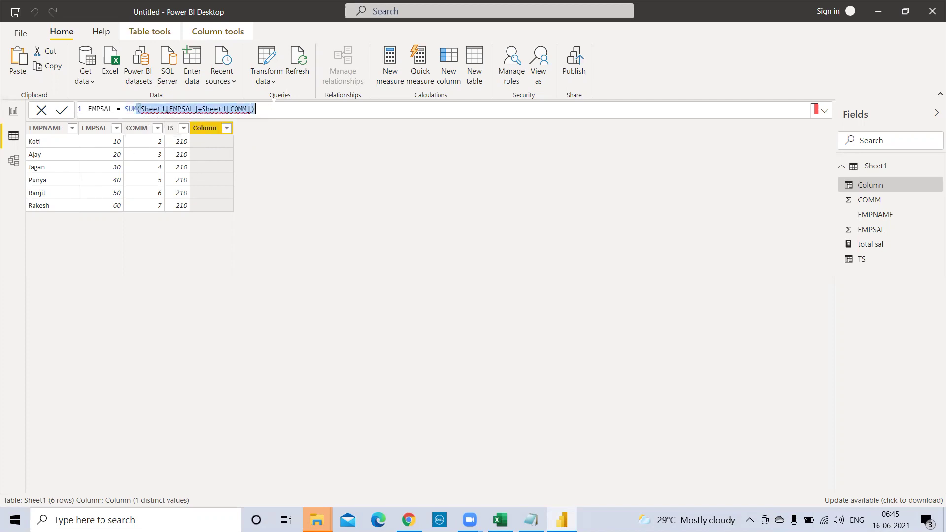
key("BackSpace")
type("X")
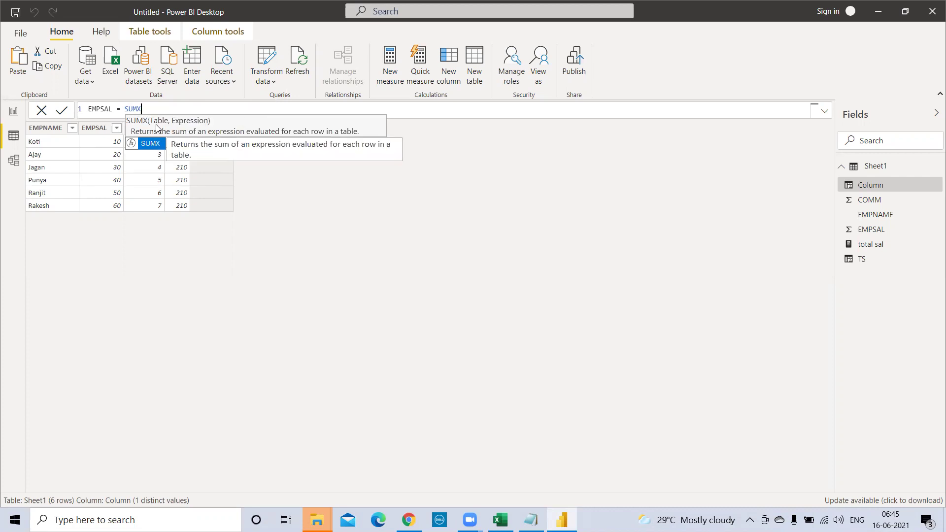
type("(")
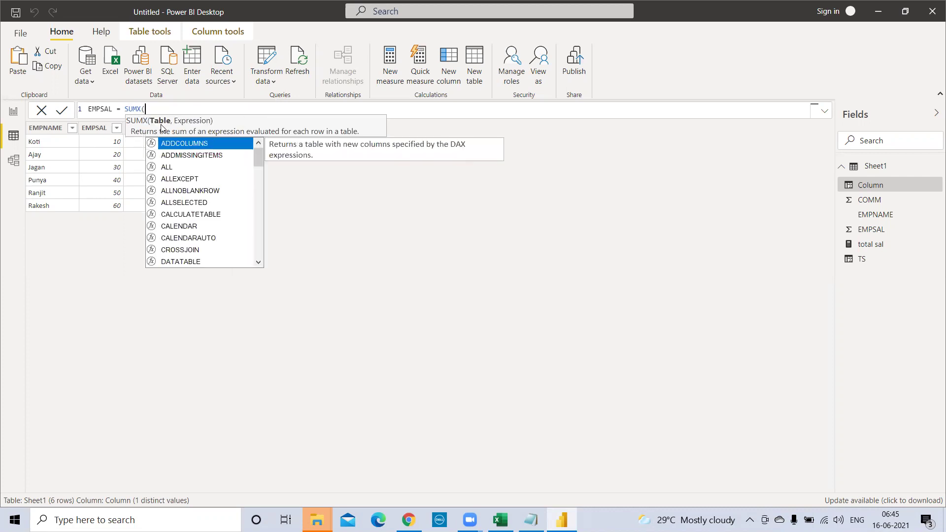
type("SHEET")
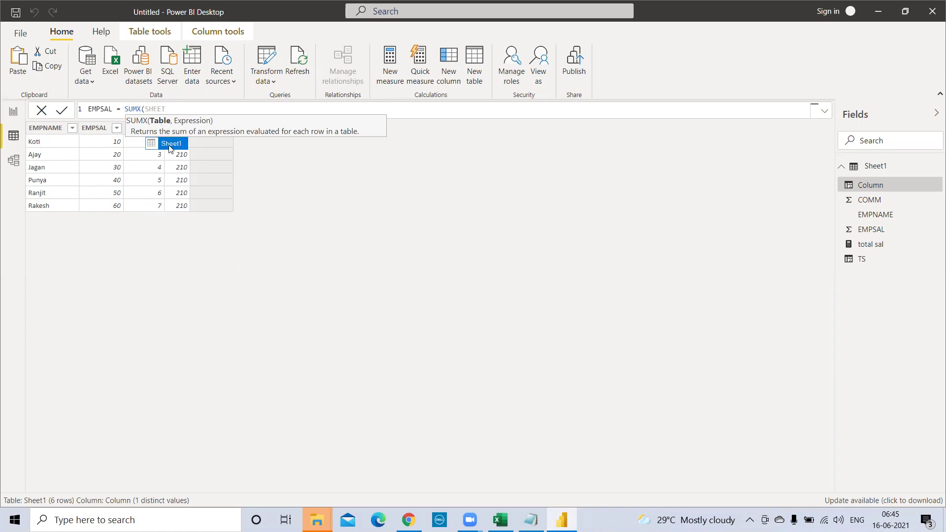
left_click(170, 144)
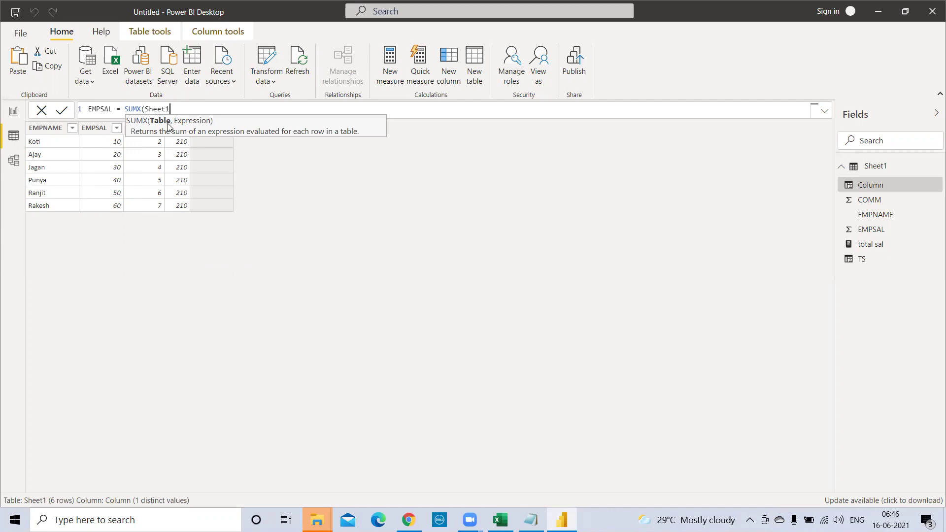
Step: Complete the SUMX formula with the expression Sheet1[EMPSAL]+Sheet1[COMM]
type(",EMPS")
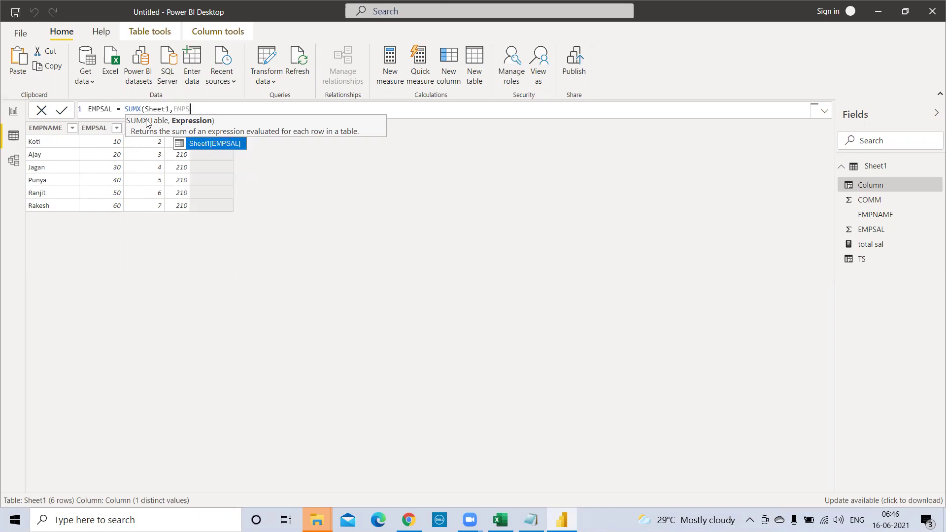
double_click(207, 143)
type("+EMP")
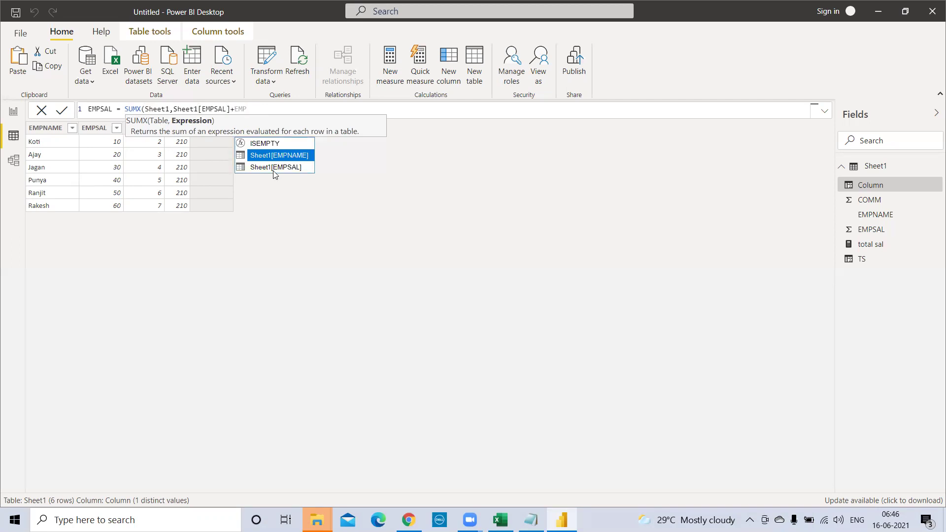
key("BackSpace")
key("BackSpace")
key("BackSpace")
type("COMM")
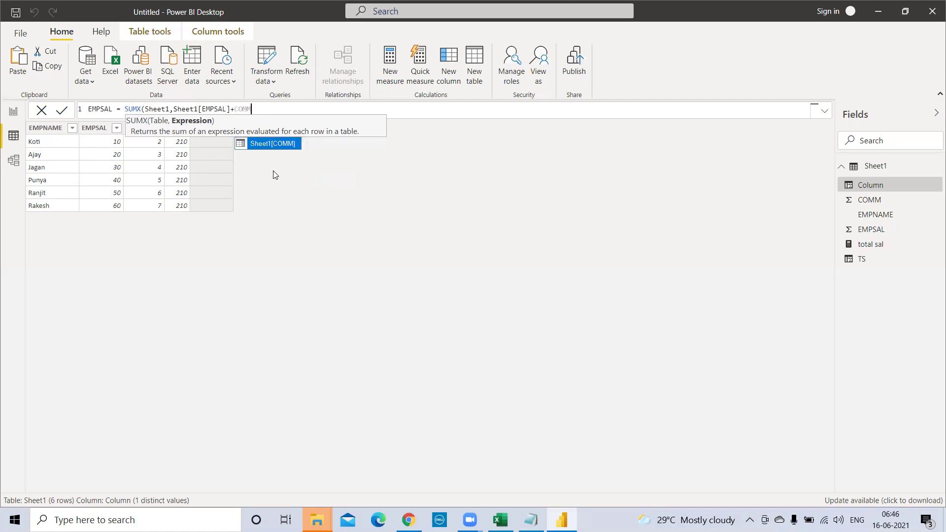
left_click(271, 144)
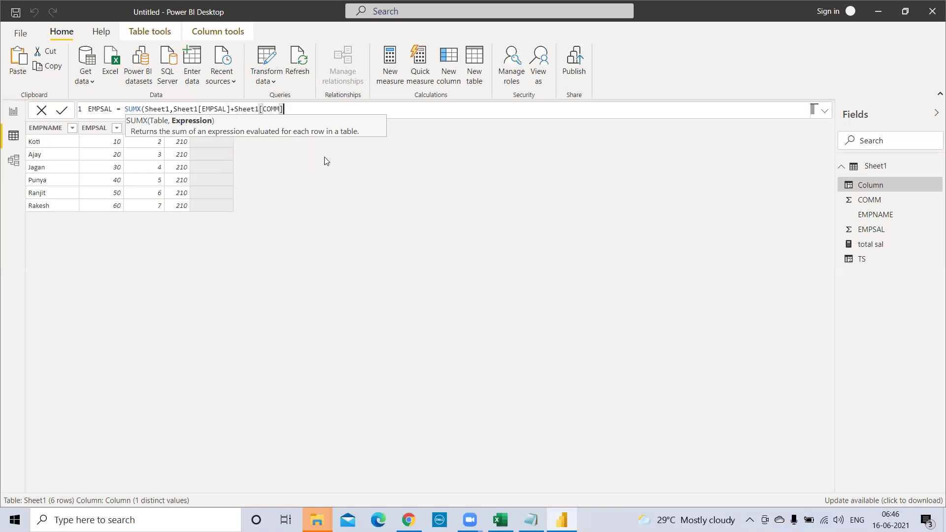
type(")")
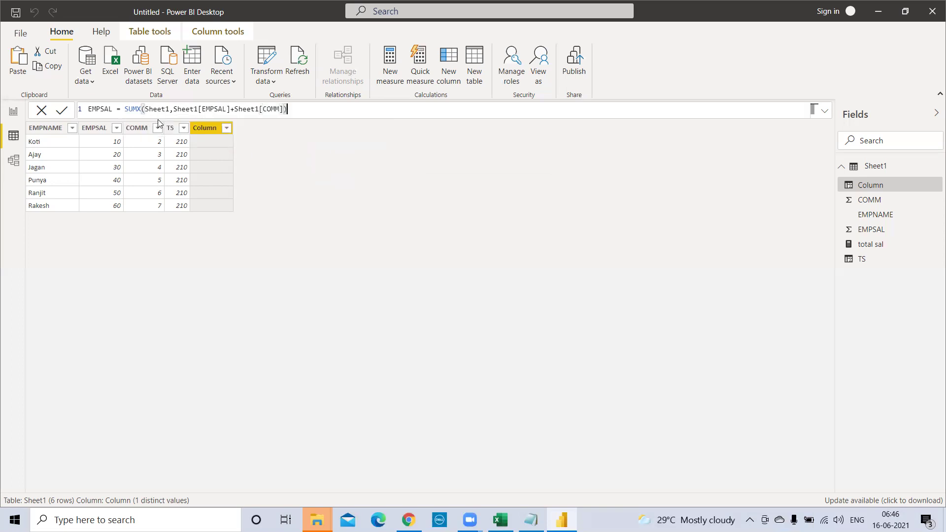
Step: Try to commit the SUMX formula with EMPSAL as the column name
mouse_move(174, 109)
left_mouse_down()
mouse_move(281, 108)
mouse_move(173, 109)
left_mouse_up()
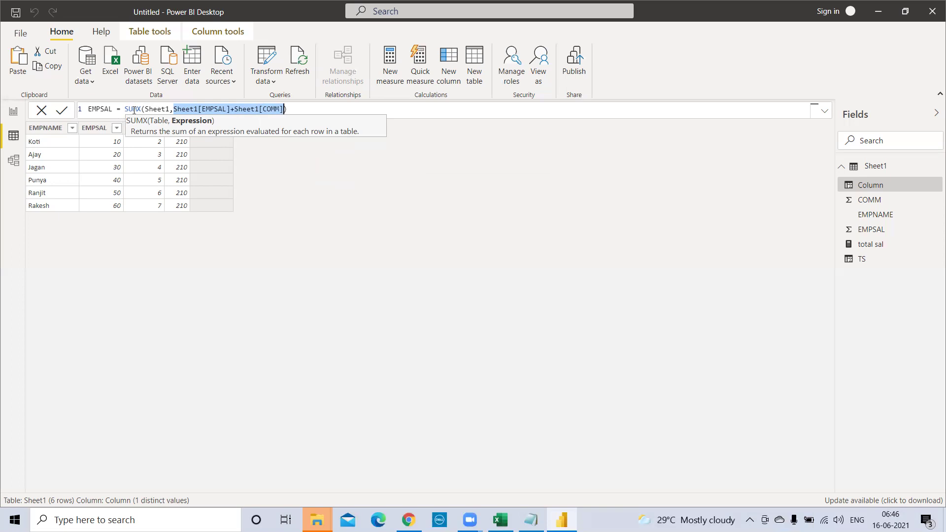
key("Return")
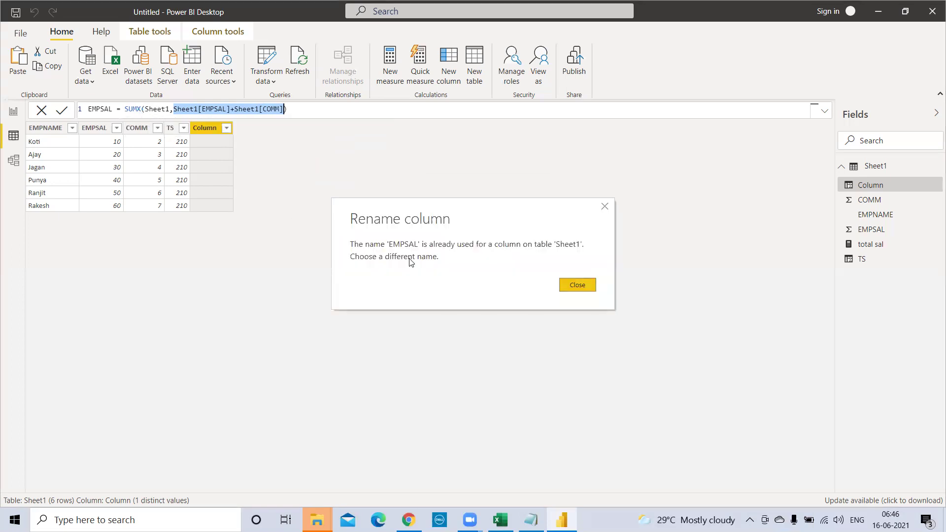
left_click(575, 286)
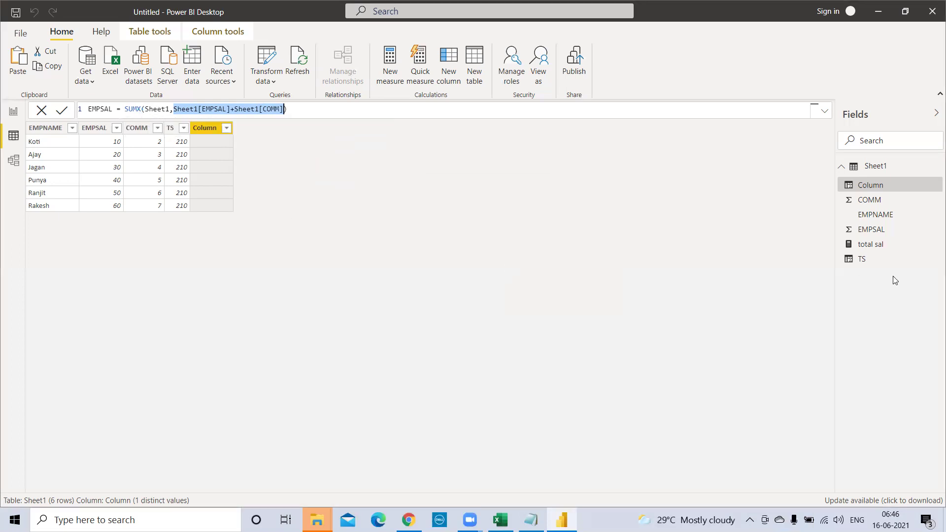
Step: Rename the new calculated column to OVERALLSAL in its SUMX formula and commit it
double_click(108, 110)
left_click(111, 109)
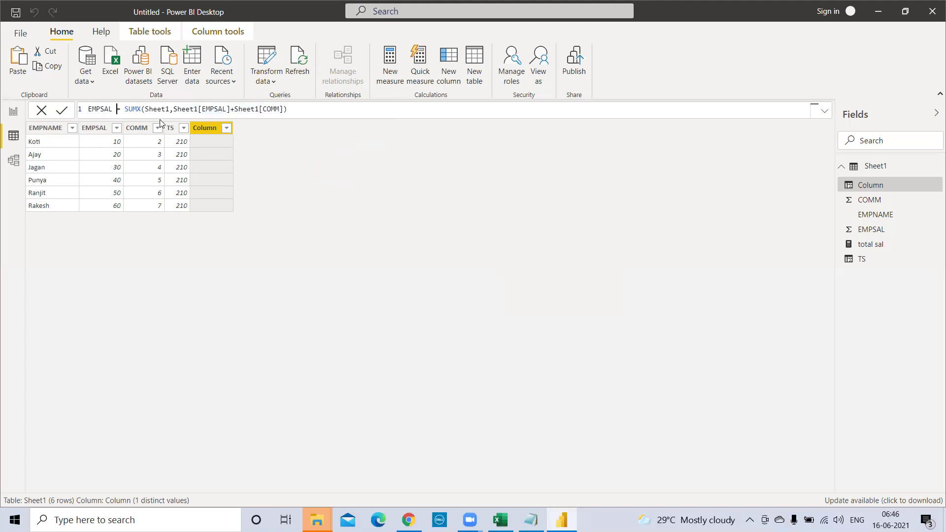
key("BackSpace")
key("BackSpace")
key("BackSpace")
key("BackSpace")
key("BackSpace")
key("BackSpace")
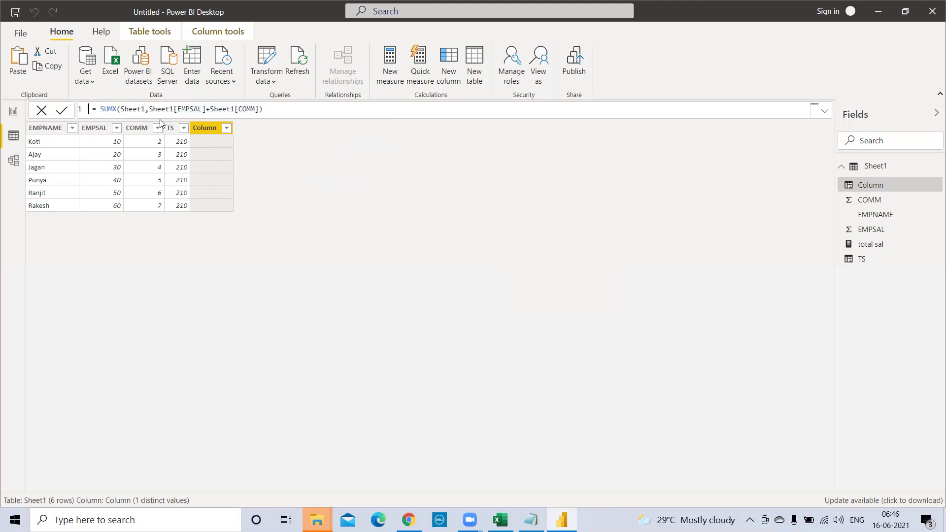
type("OVERALLSAL")
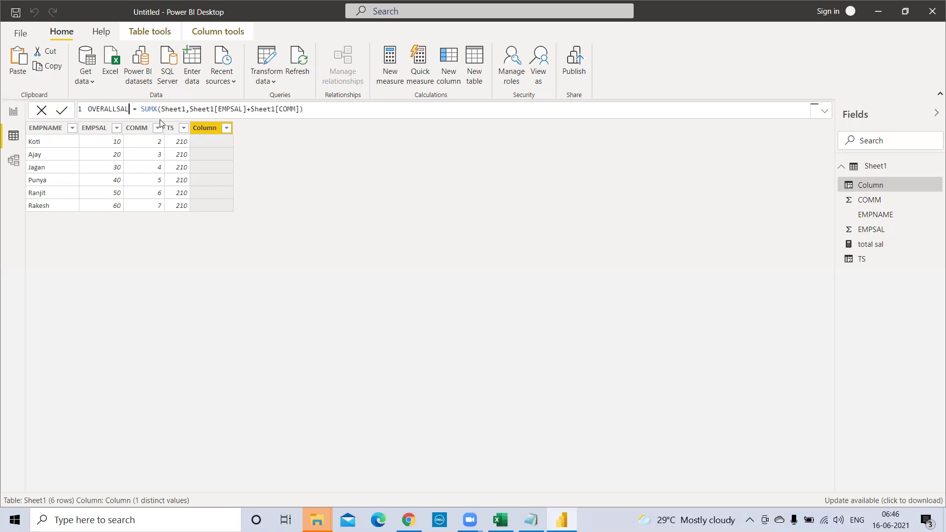
key("Return")
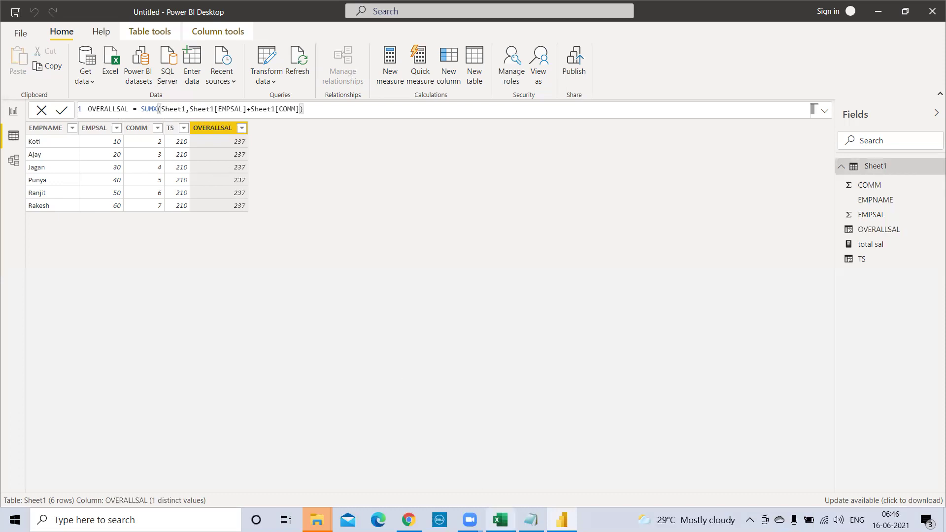
Step: Switch to the Demo workbook in Excel and fill D2:D7 with the row formula =B2+C2
left_click(500, 520)
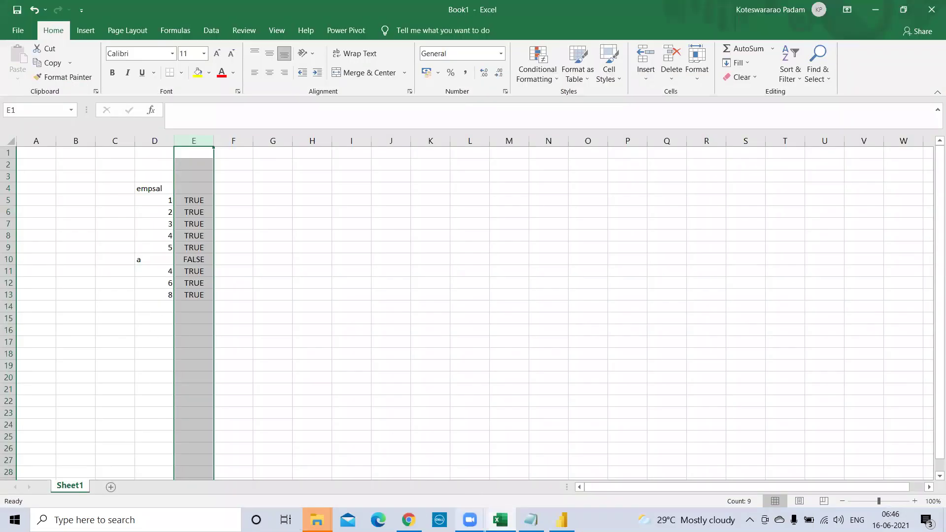
left_click(945, 530)
double_click(215, 142)
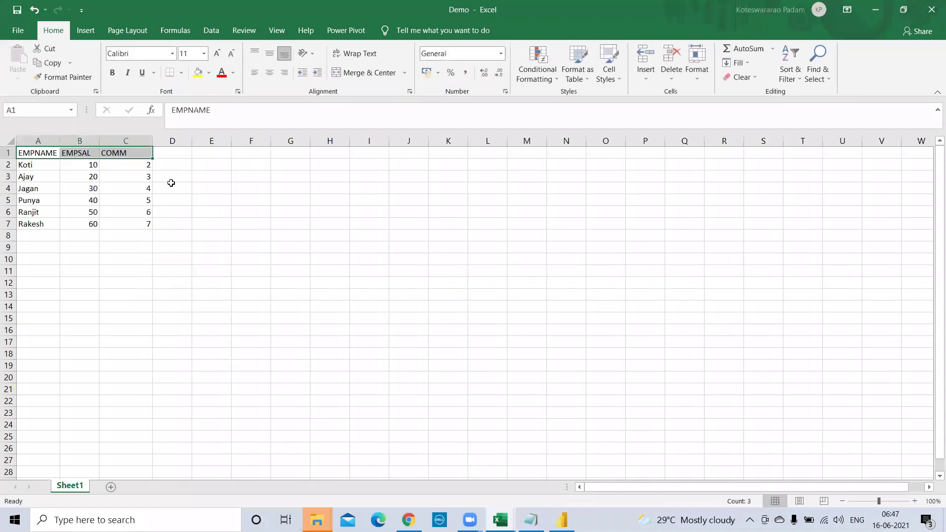
left_click(172, 165)
type("=")
left_click(73, 163)
type("+")
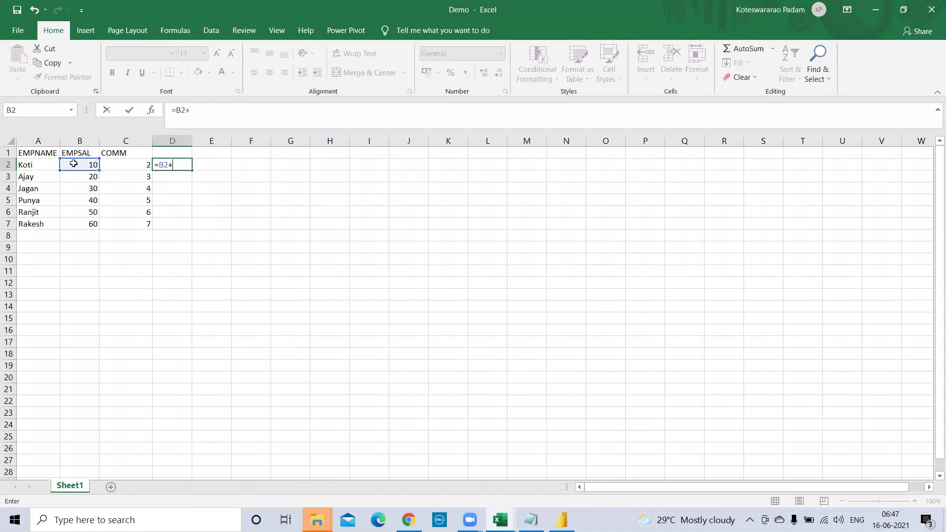
left_click(126, 169)
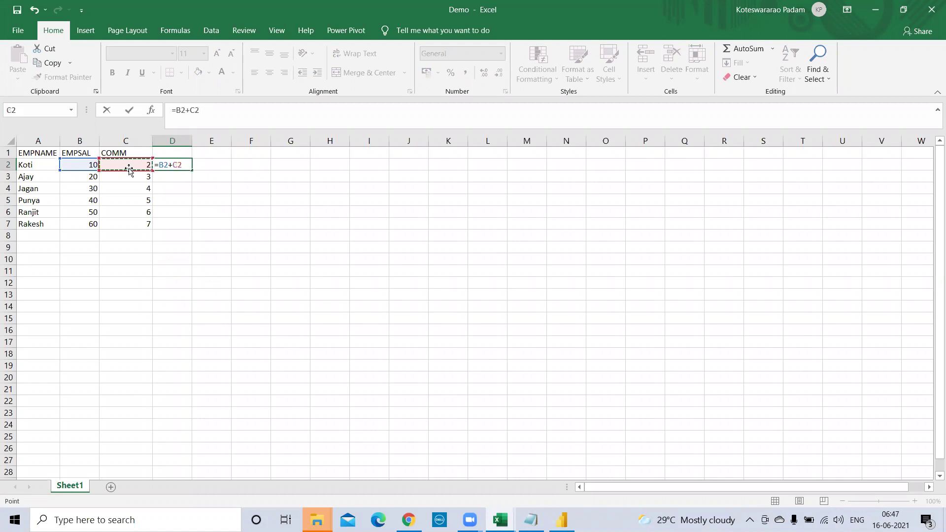
key("Return")
left_click_drag(173, 165, 181, 218)
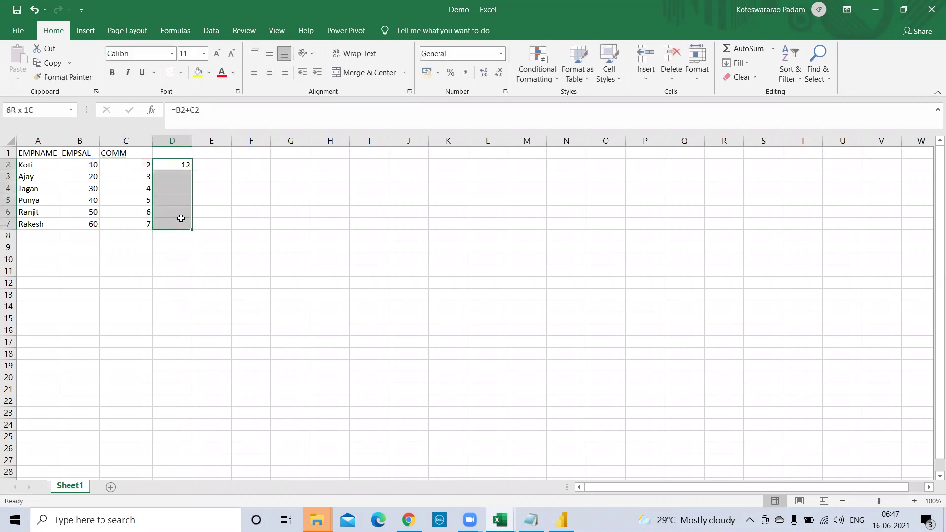
key("ctrl+d")
Step: Total the row sums of column D in cell D9 with AutoSum
left_click(165, 246)
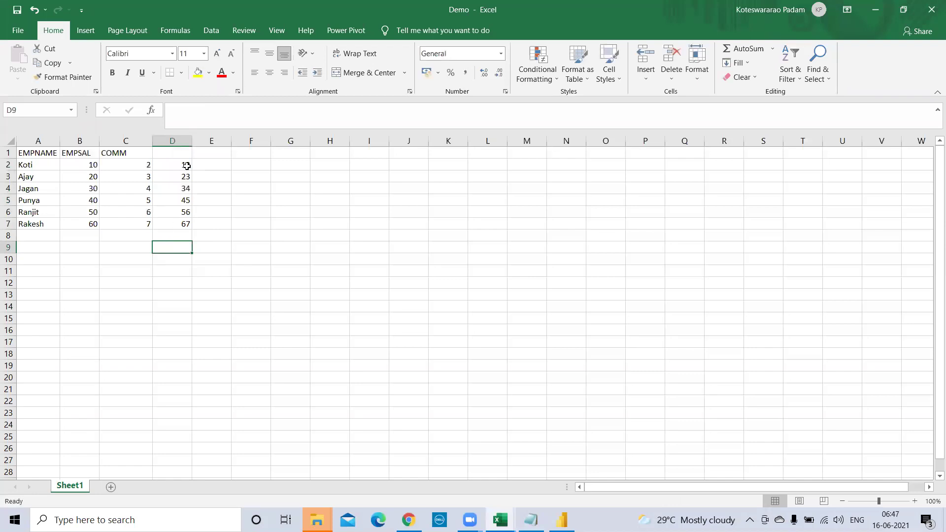
left_click(745, 48)
key("Return")
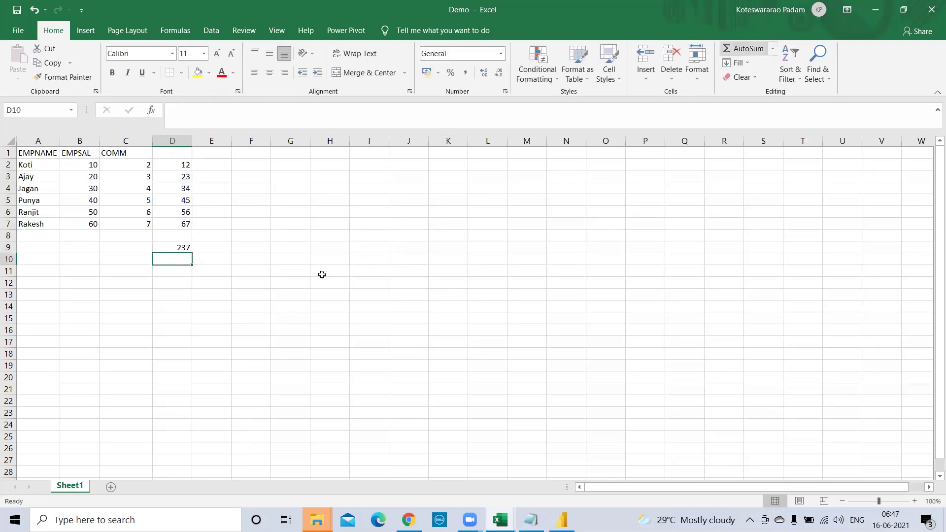
left_click(177, 247)
Step: Switch back to Power BI and review the SUMX formula of the OVERALLSAL column
key("alt+Tab")
key("alt+Tab")
key("alt+Tab")
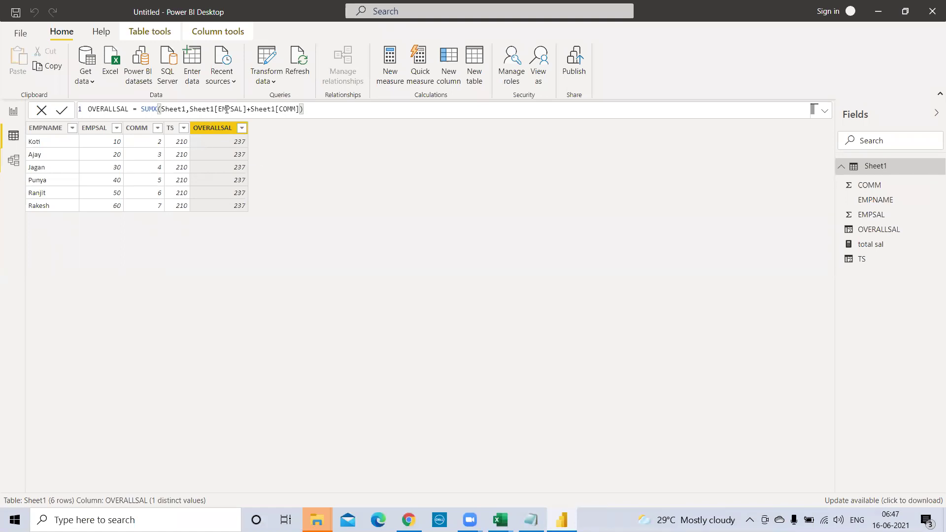
left_click_drag(300, 109, 318, 108)
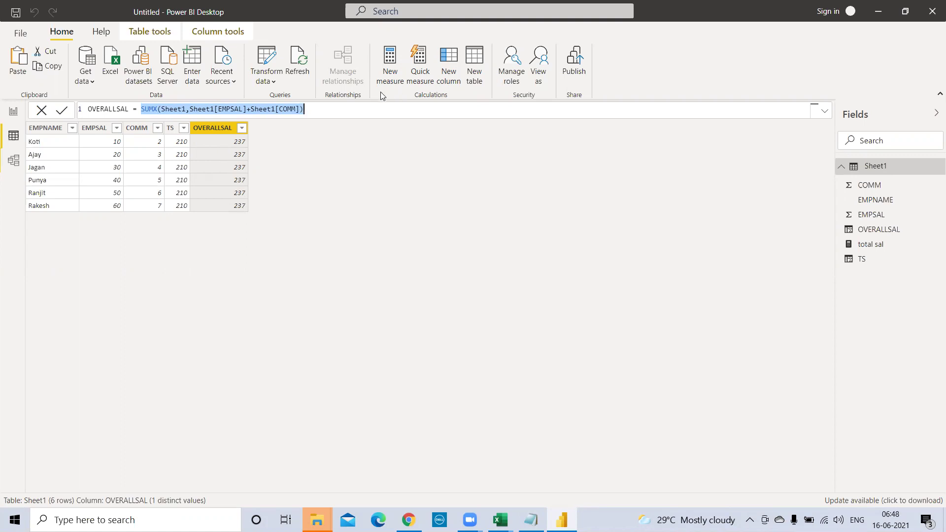
left_click(317, 109)
key("Left")
key("Left")
key("Left")
key("ctrl+a")
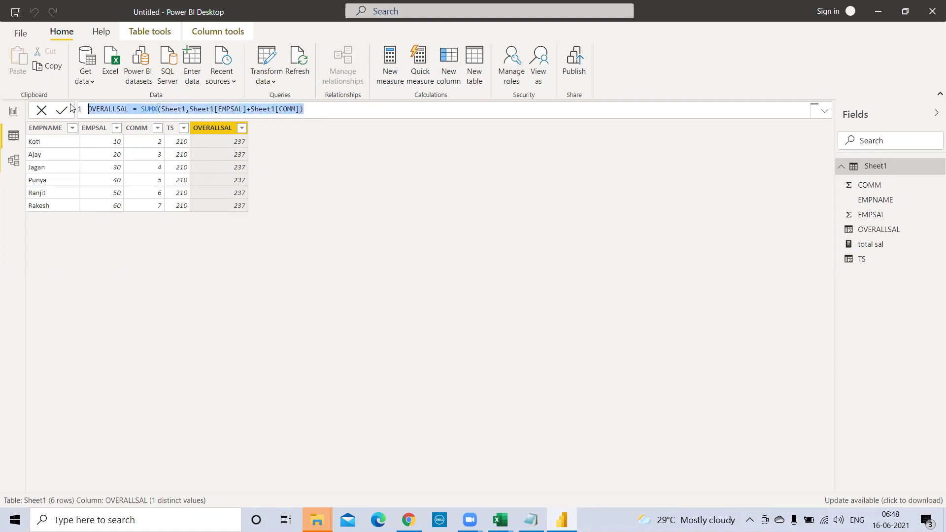
left_click(308, 176)
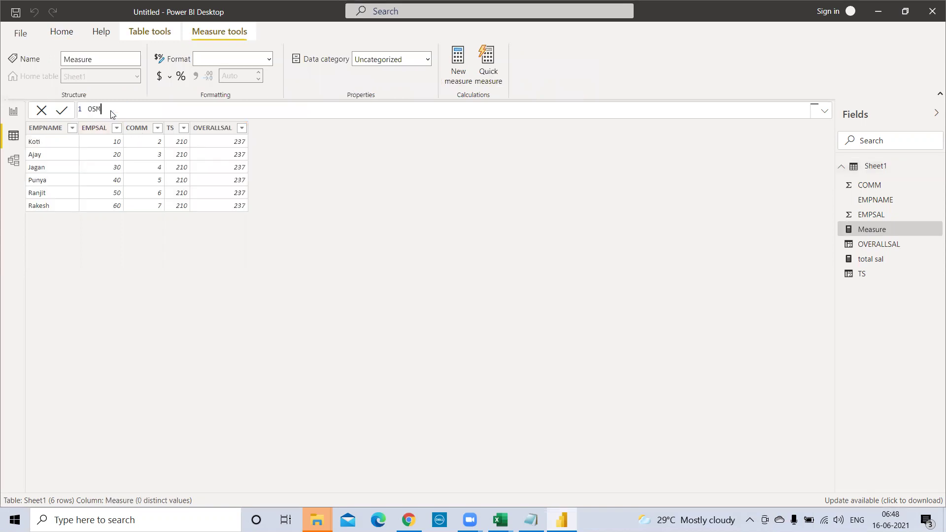
Step: Begin a new measure named OSM with the SUMX function and Sheet1 as its table
type("SUMX")
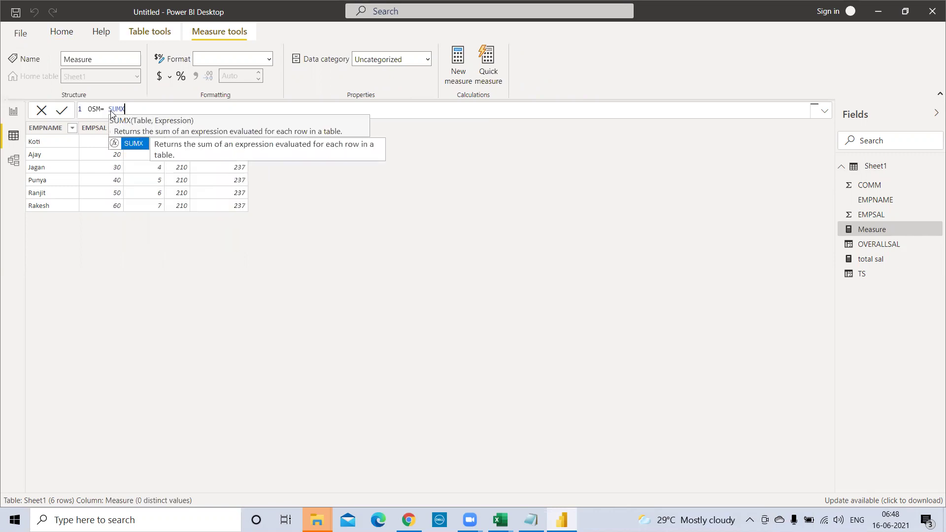
type("(")
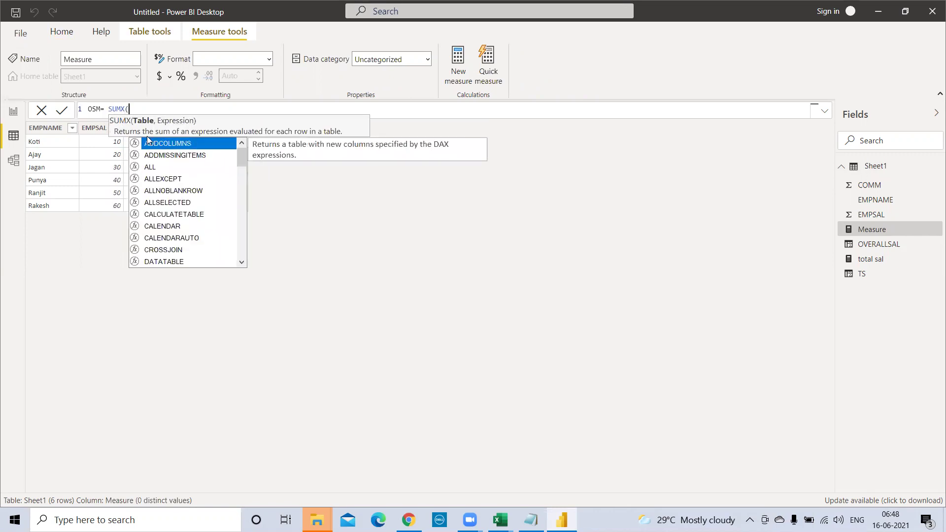
key("Escape")
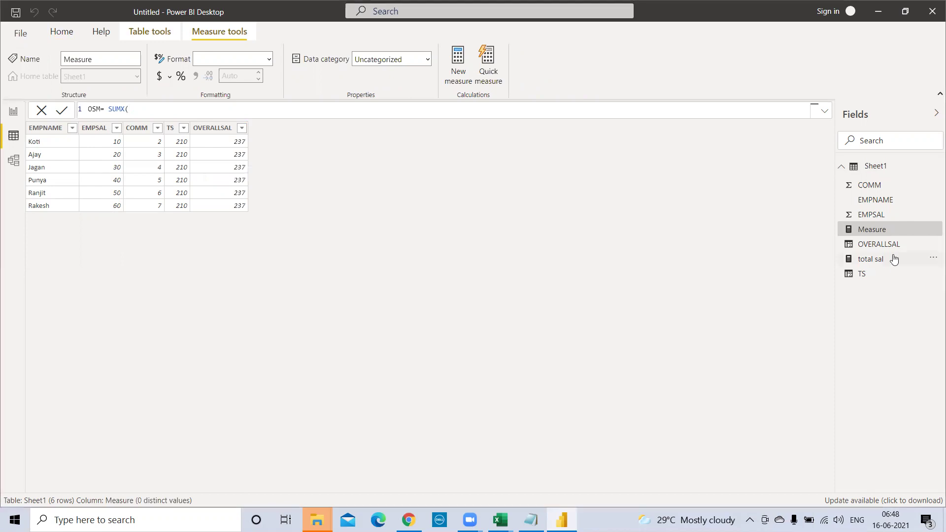
type("SHEET")
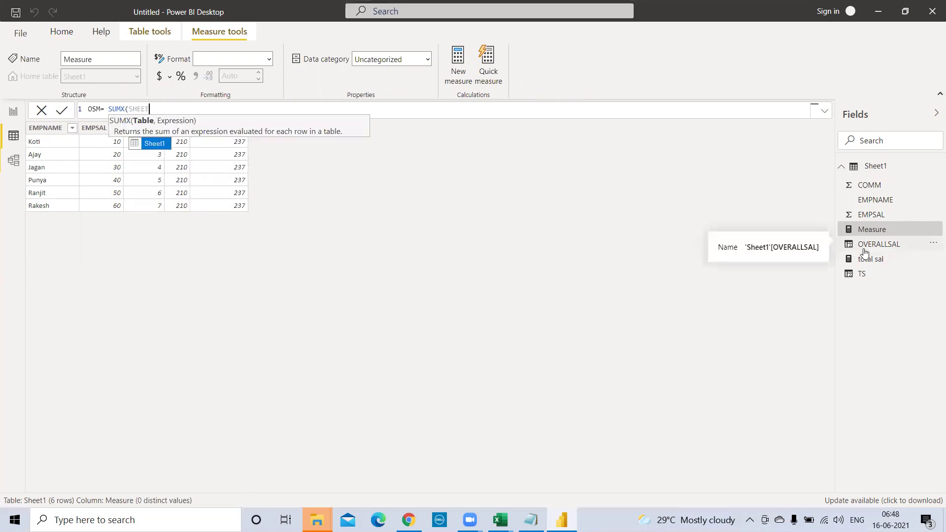
type("1")
left_click(156, 143)
Step: Complete the OSM measure with the expression Sheet1[EMPSAL]+Sheet1[COMM] and commit it
type(",SAL")
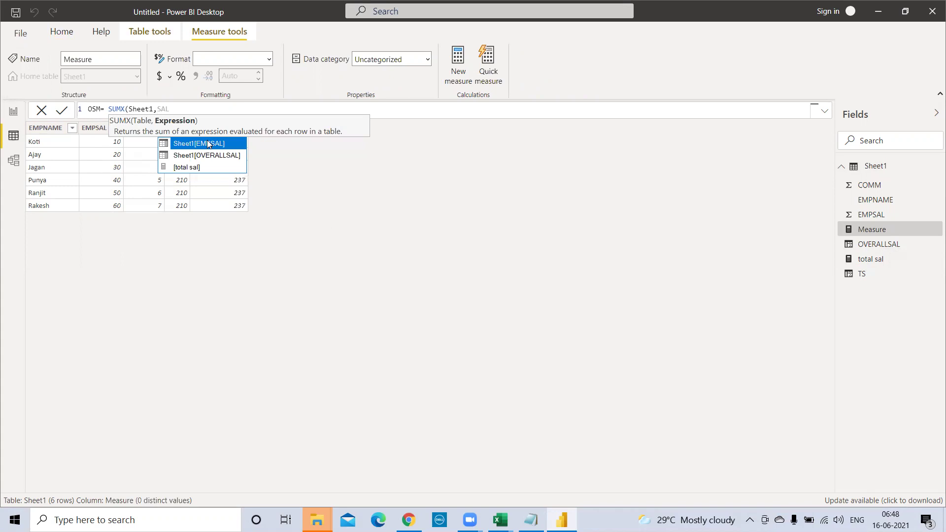
left_click(225, 154)
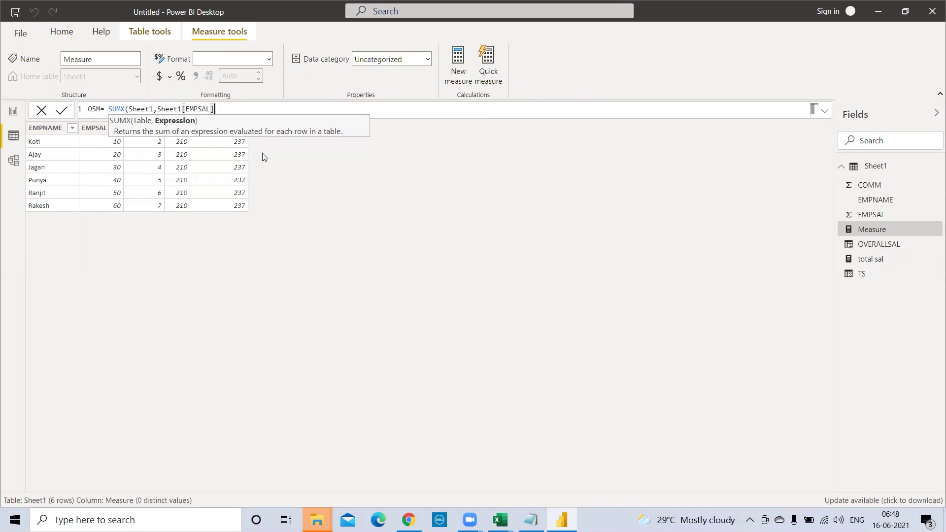
type(",")
type("+COM")
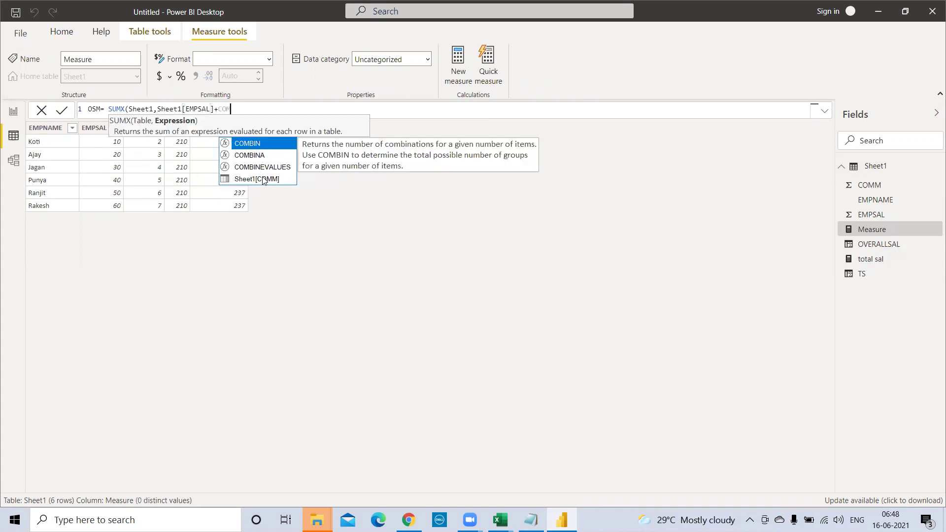
left_click(264, 180)
type(")")
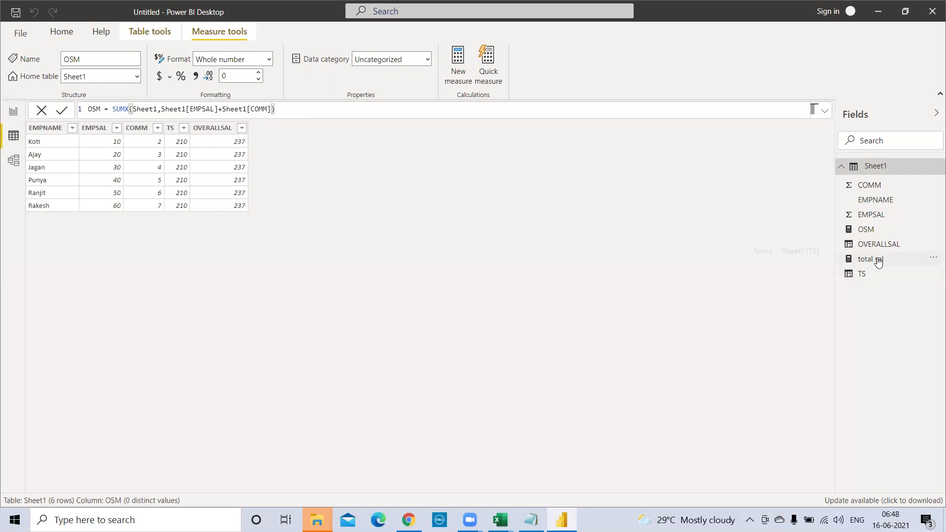
Step: Reduce the OSM measure's formula to the bare SUMX function name to show its syntax description
left_click(869, 236)
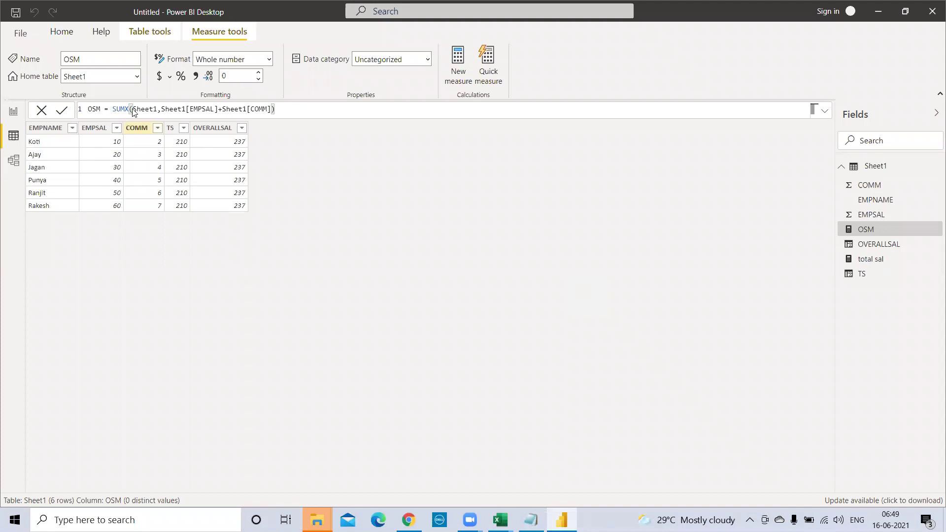
left_click_drag(282, 109, 130, 109)
type("(")
key("BackSpace")
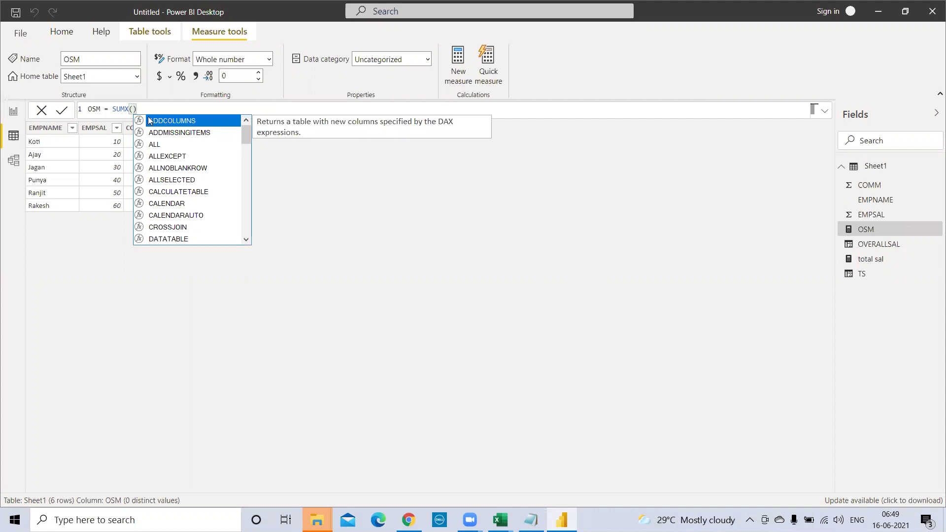
left_click_drag(138, 108, 113, 107)
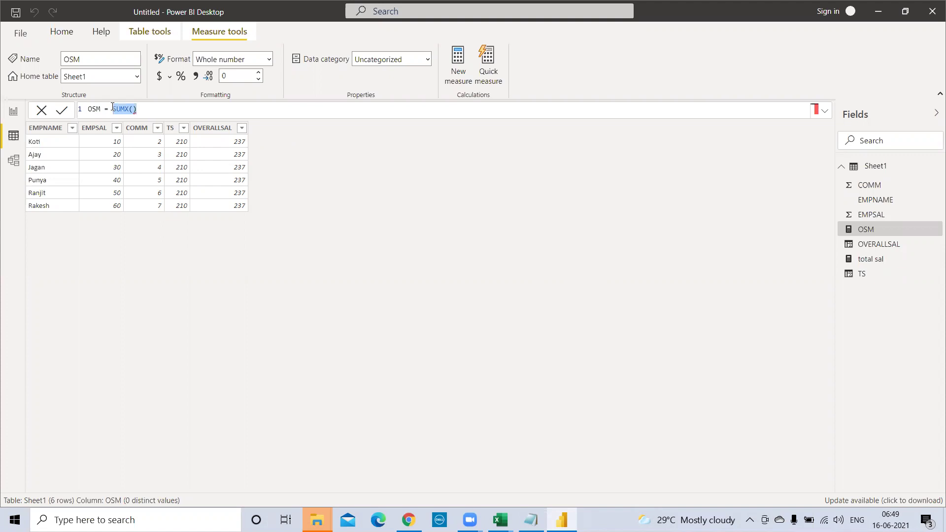
type("SUMX")
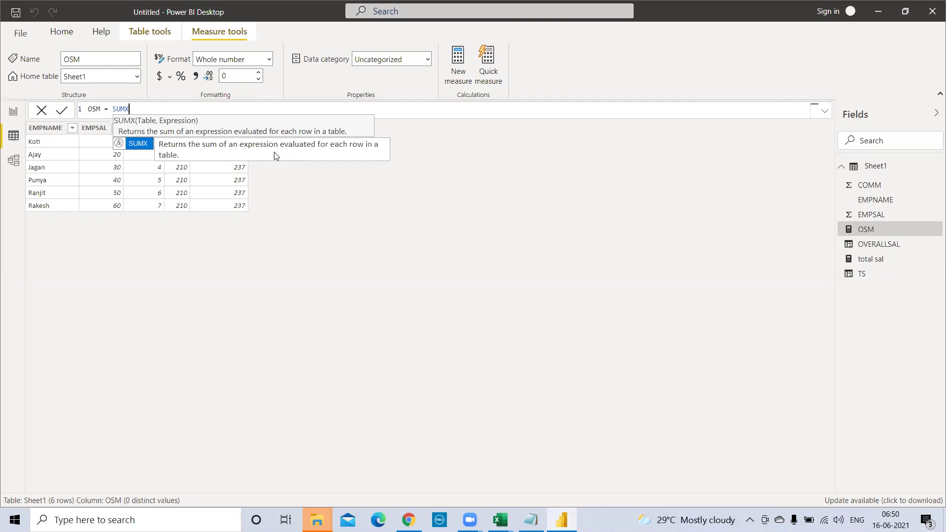
left_click(249, 252)
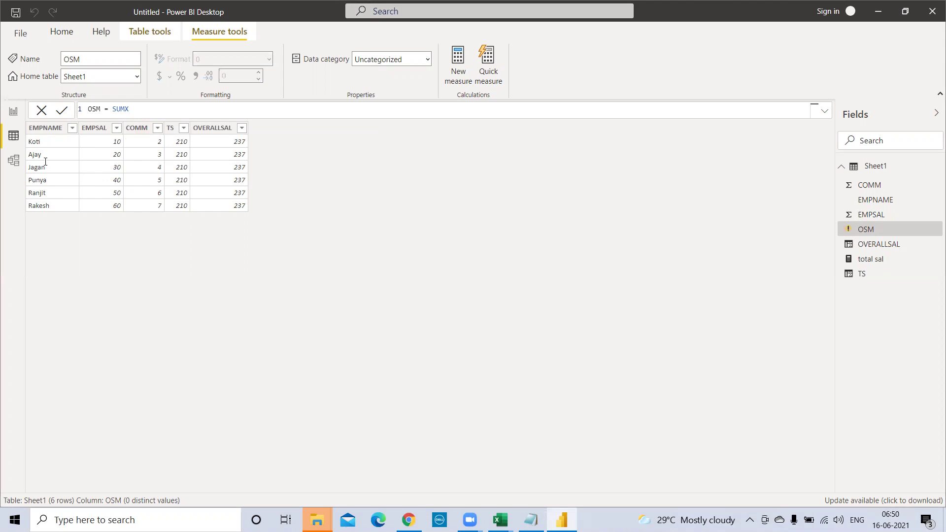
Step: Replace SUMX with SUM in the OSM measure to show its syntax description, and clear the formula
double_click(121, 109)
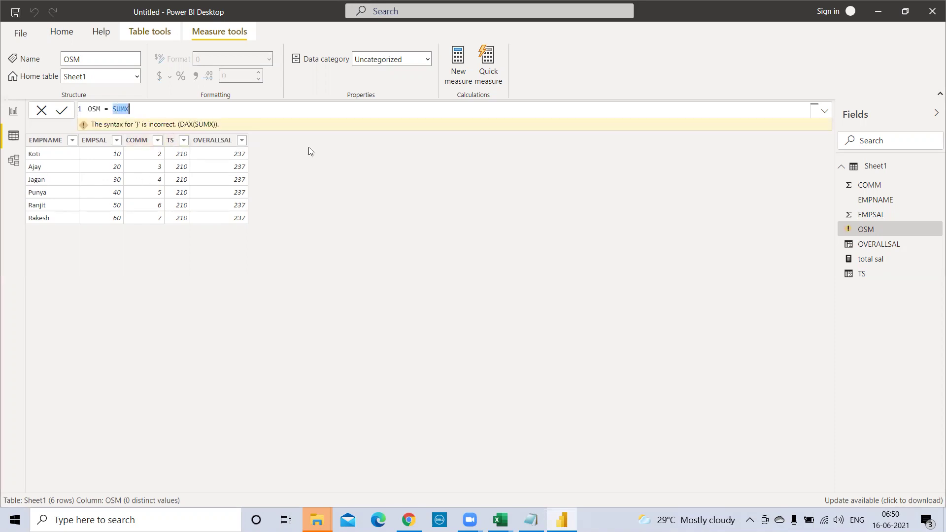
key("BackSpace")
type("SUM")
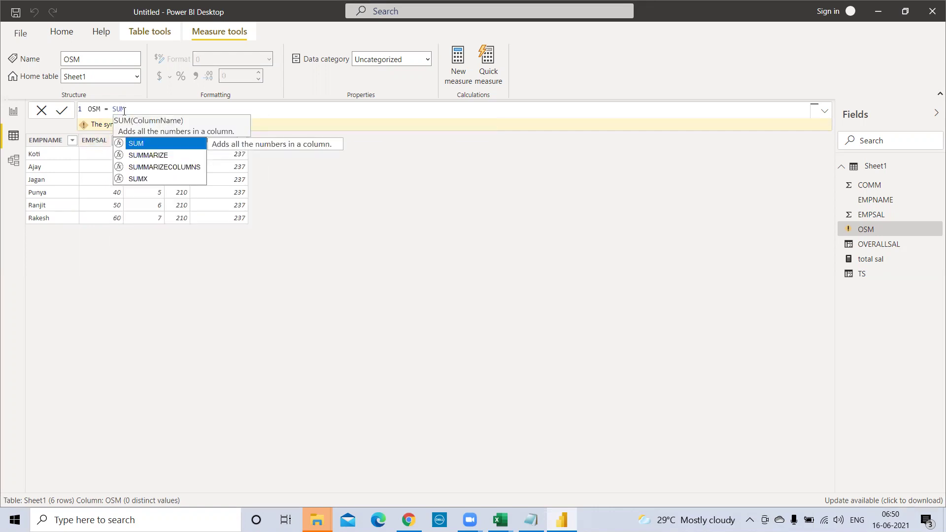
type("(")
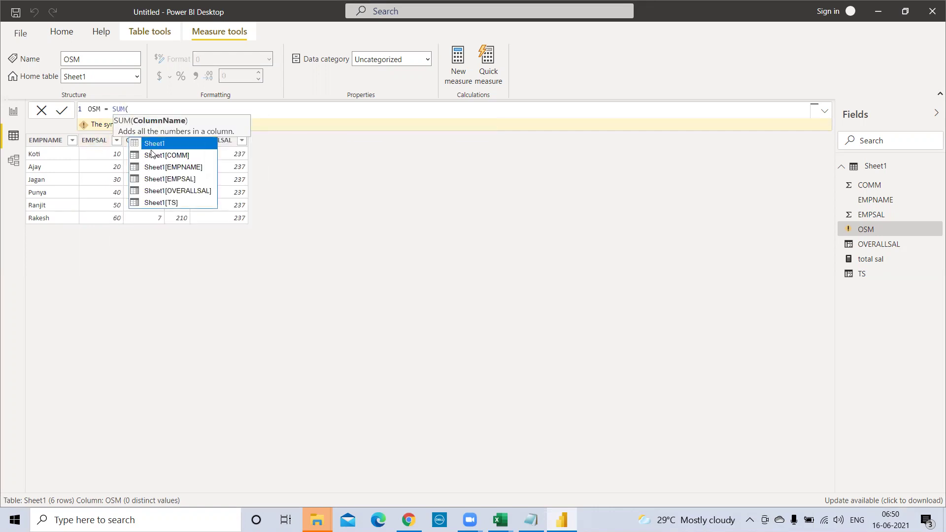
left_click_drag(147, 115, 54, 108)
key("BackSpace")
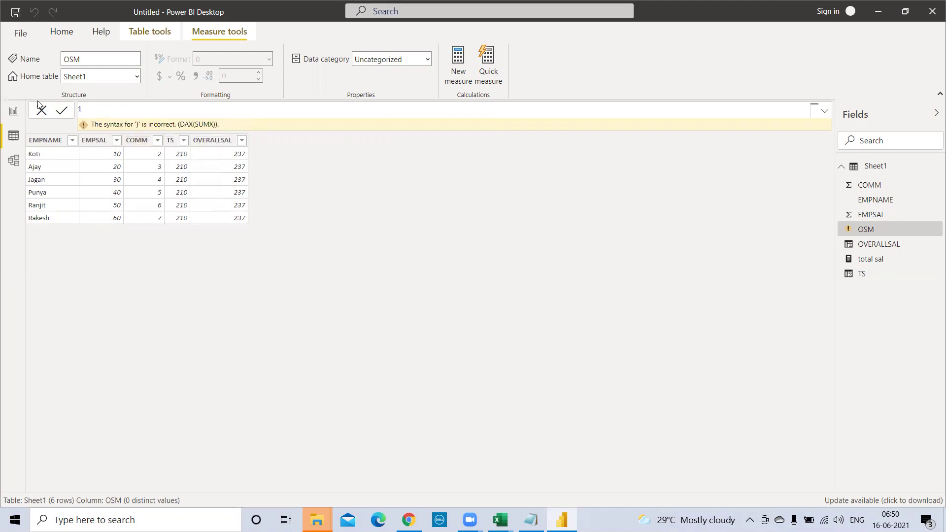
left_click(262, 173)
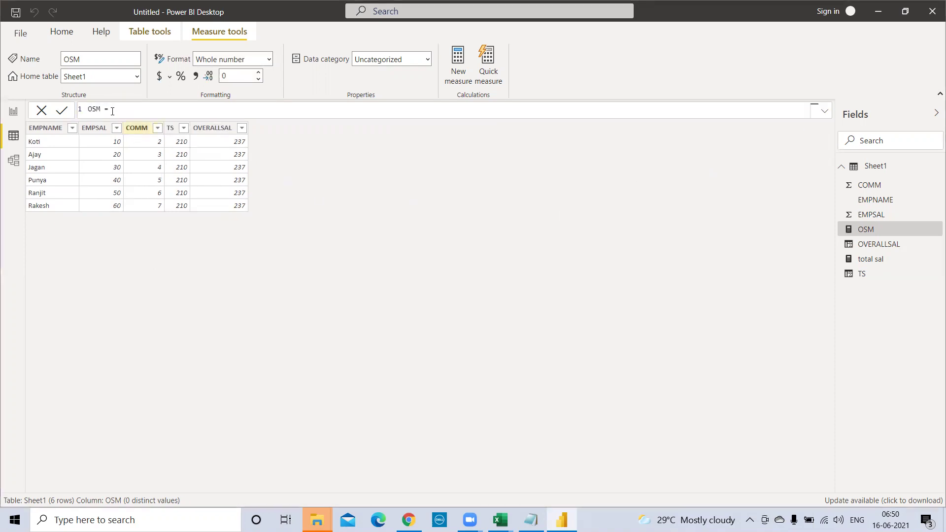
Step: Delete the OSM measure from Sheet1 and reload the table's data view
right_click(873, 228)
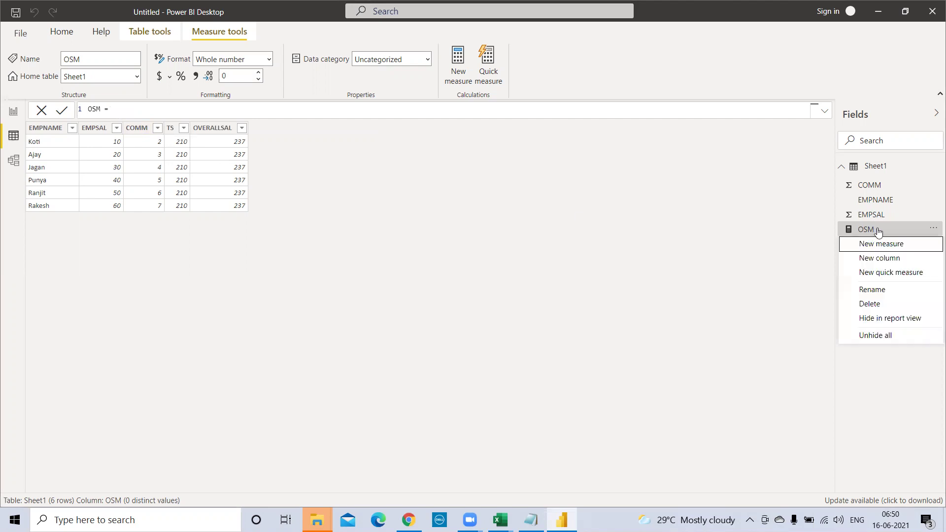
left_click(889, 300)
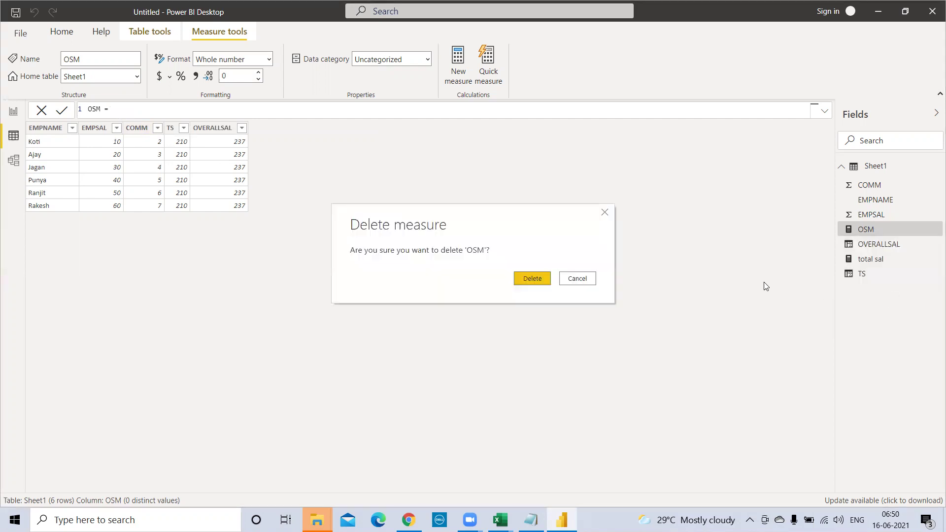
left_click(548, 281)
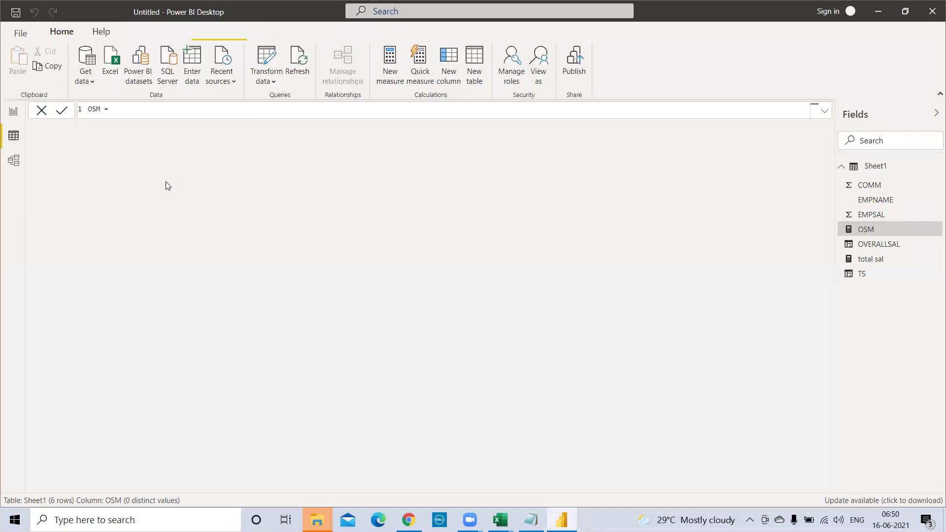
left_click(14, 114)
left_click(14, 137)
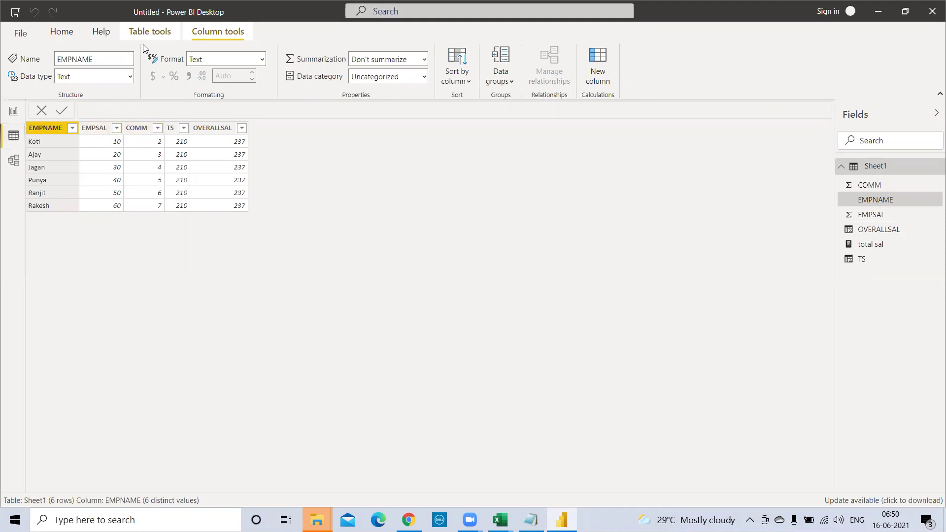
Step: Begin a new calculated column named OS in Sheet1 with the SUM function over Sheet1[EMPSAL]
left_click(61, 32)
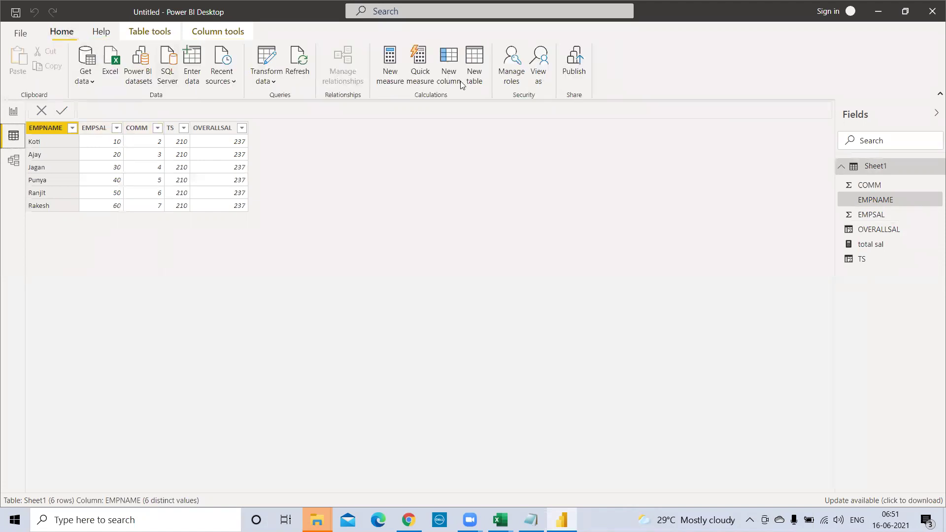
left_click(449, 72)
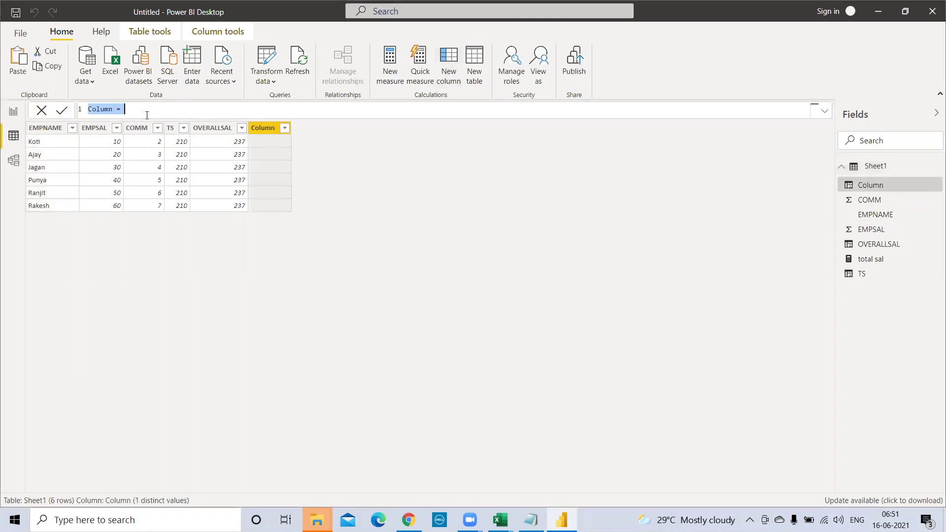
double_click(110, 110)
type("OS = SUM(")
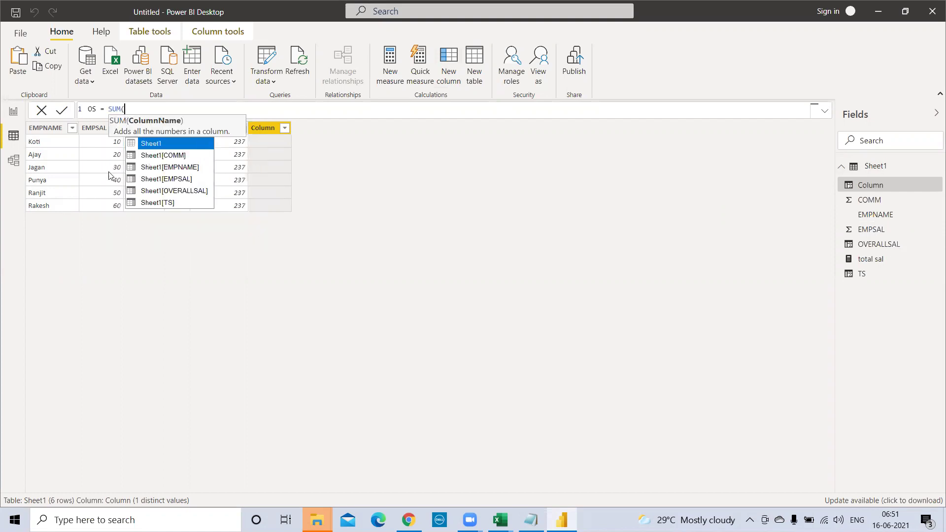
left_click(173, 180)
key("Tab")
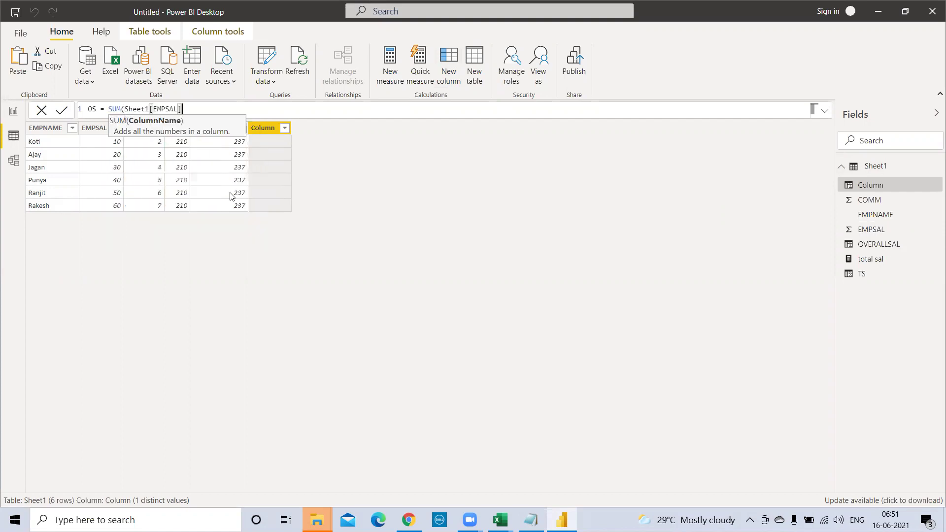
Step: Complete the OS column's formula by adding SUM(Sheet1[COMM]) to the EMPSAL sum, and commit it
type(")")
type("+")
type("SUM(")
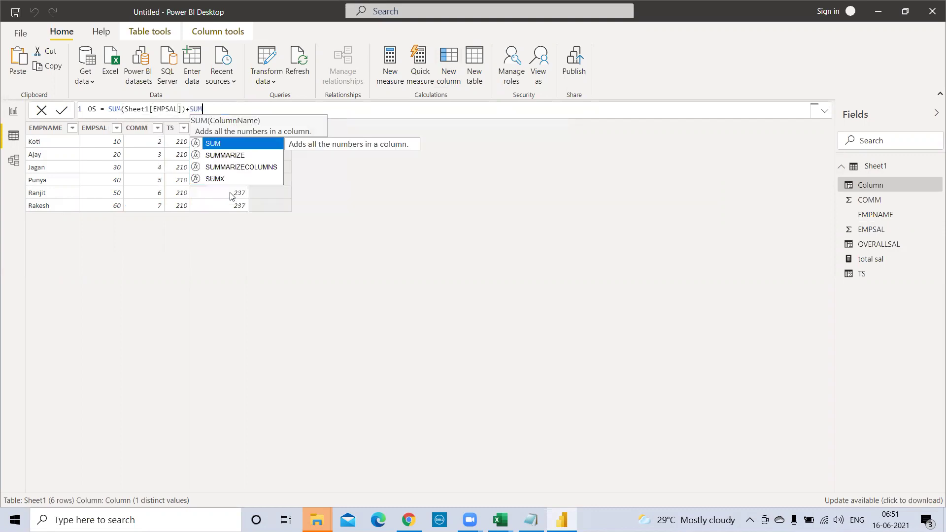
type("COMM")
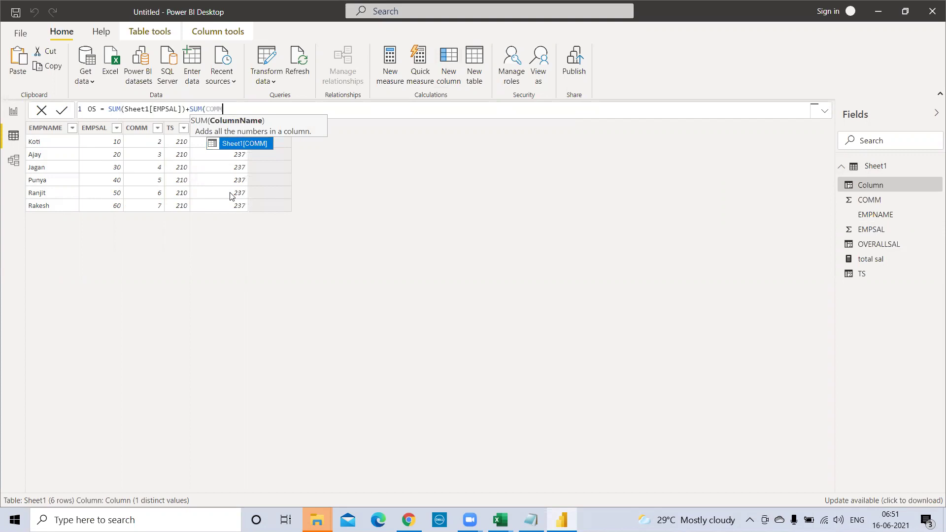
key("BackSpace")
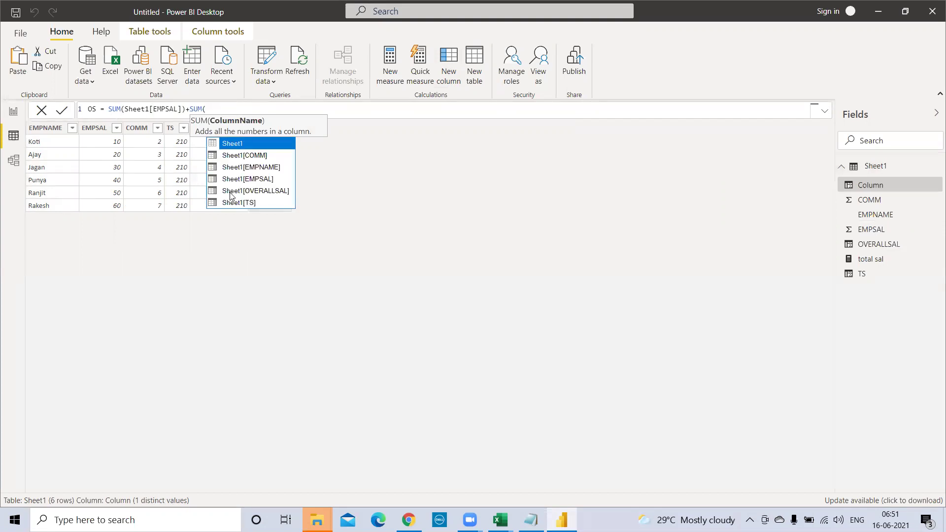
left_click(260, 158)
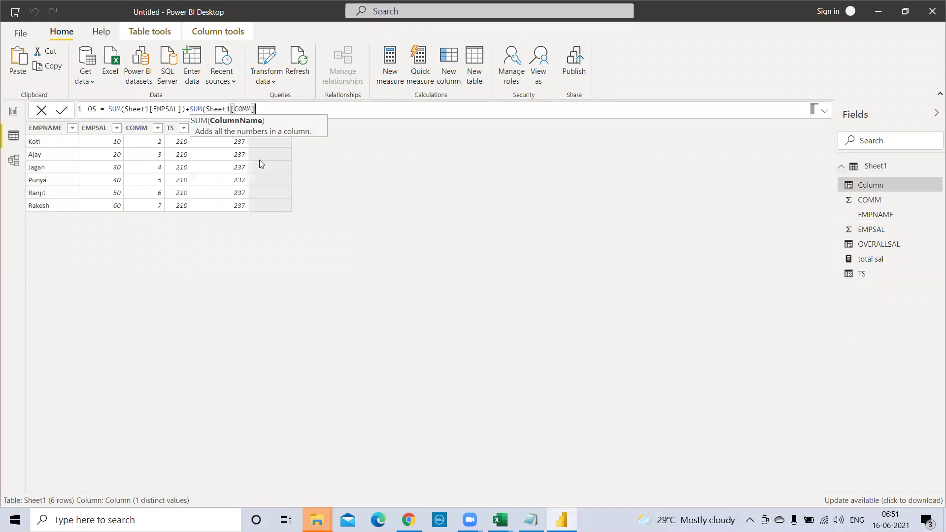
type(")")
key("Return")
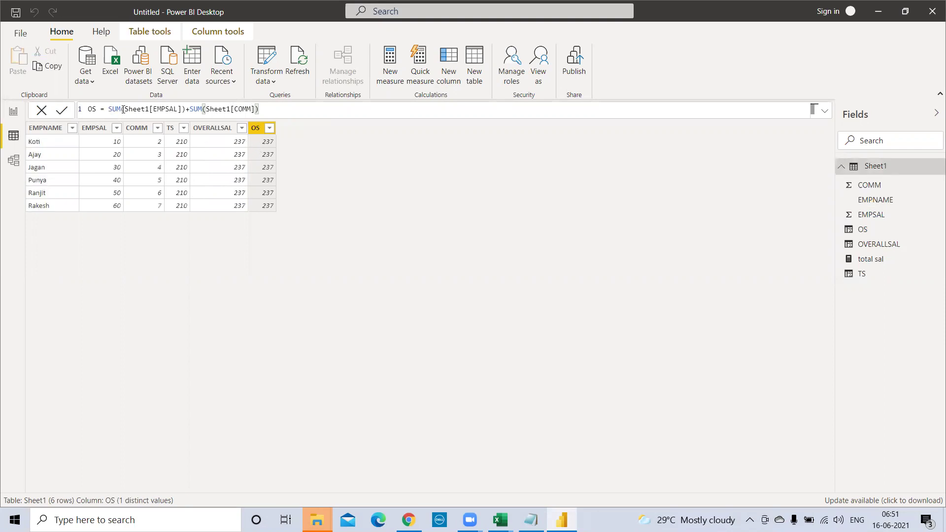
Step: Compare the OS column's expression with the EMPSAL and COMM values in the Excel workbook, and return to Power BI Desktop
left_click_drag(108, 110, 219, 129)
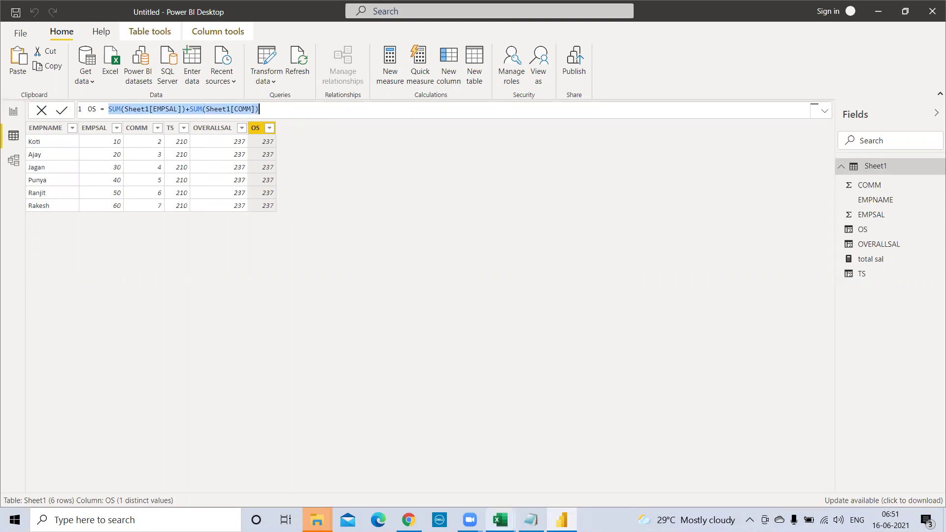
left_click(501, 520)
left_click(534, 480)
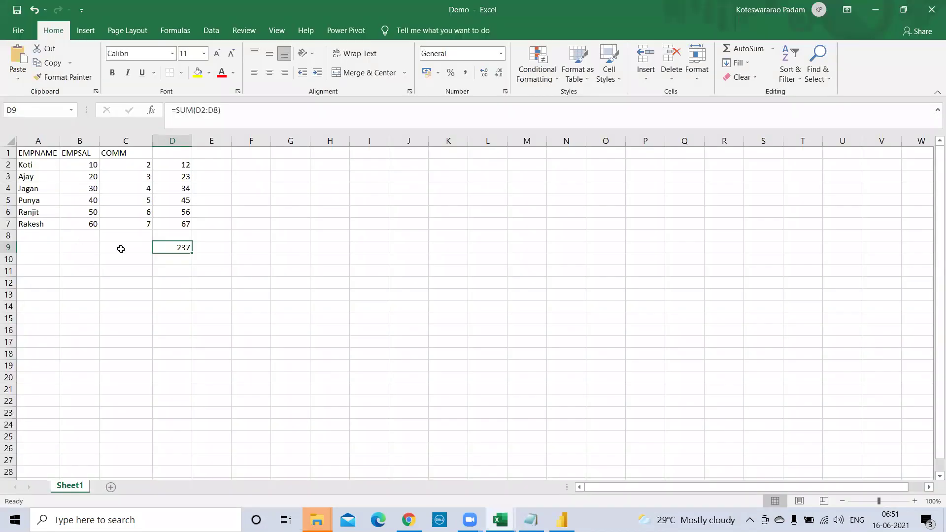
left_click_drag(66, 165, 70, 225)
left_click_drag(126, 167, 129, 222)
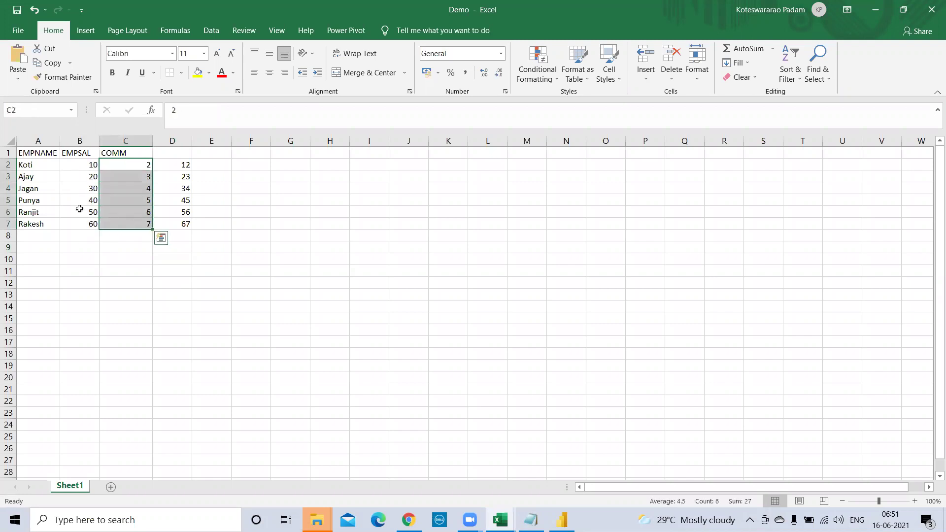
key("alt+Tab")
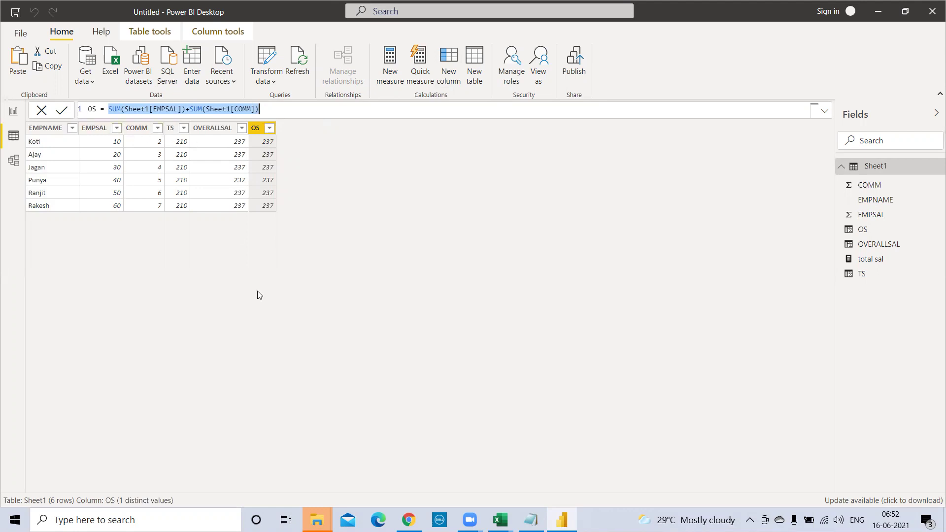
Step: Switch to the Demo workbook in Excel and add a new worksheet named Sales
key("alt+Tab")
left_click(114, 486)
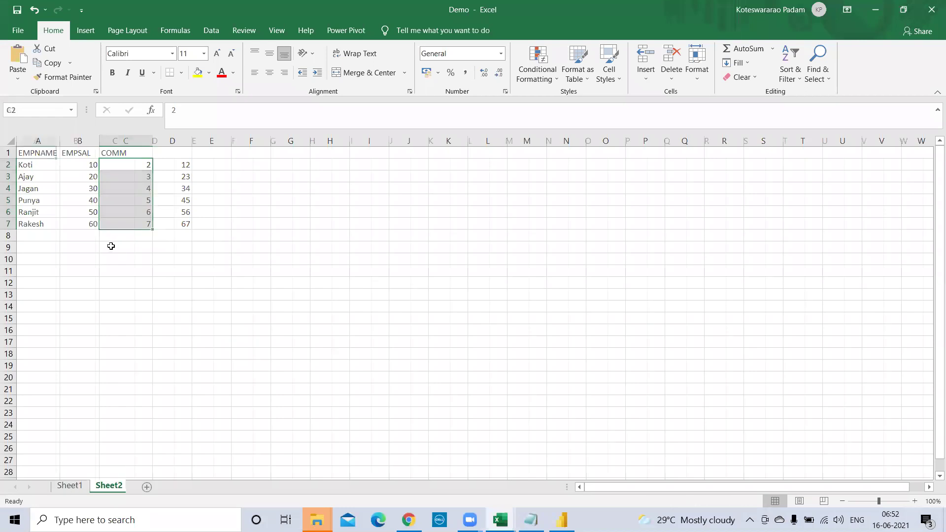
double_click(109, 486)
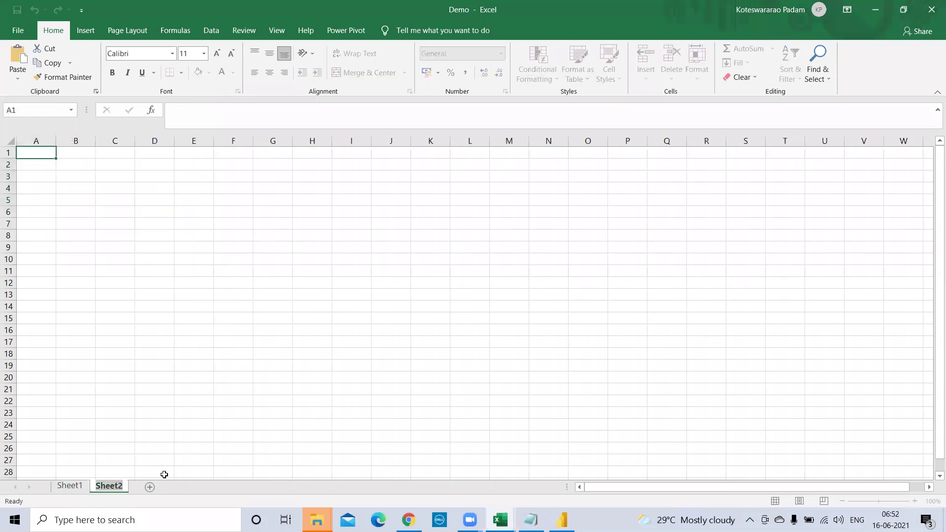
type("Sales")
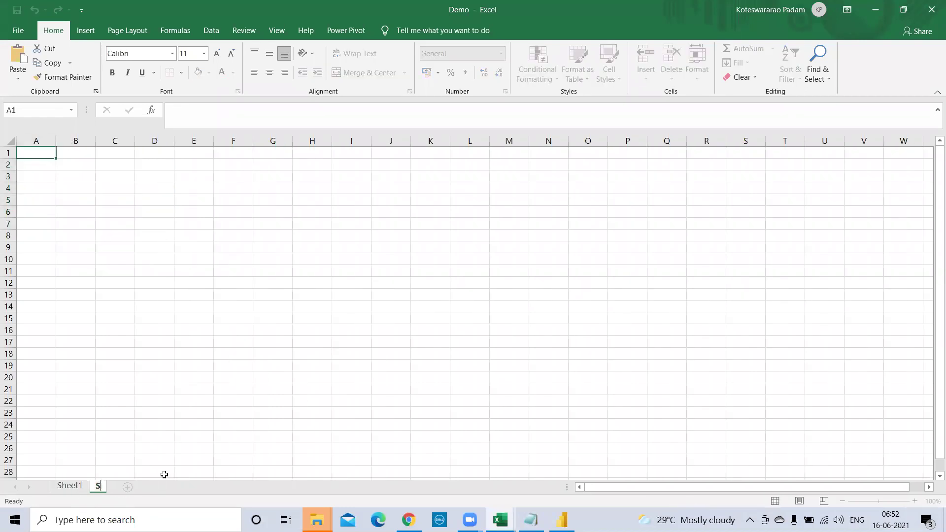
left_click(38, 211)
Step: Enter the column headers PNAME, Qty and Sales in cells A1 to C1 of the Sales sheet
left_click(39, 154)
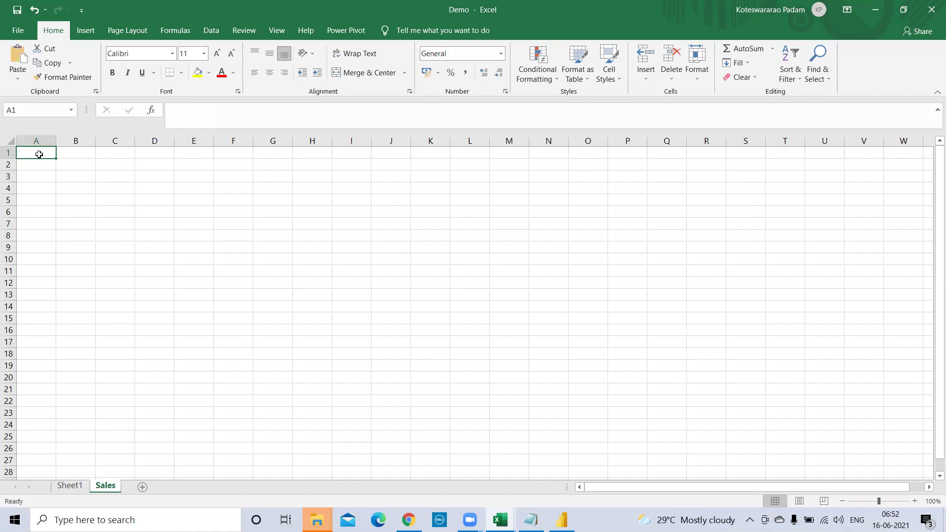
type("P")
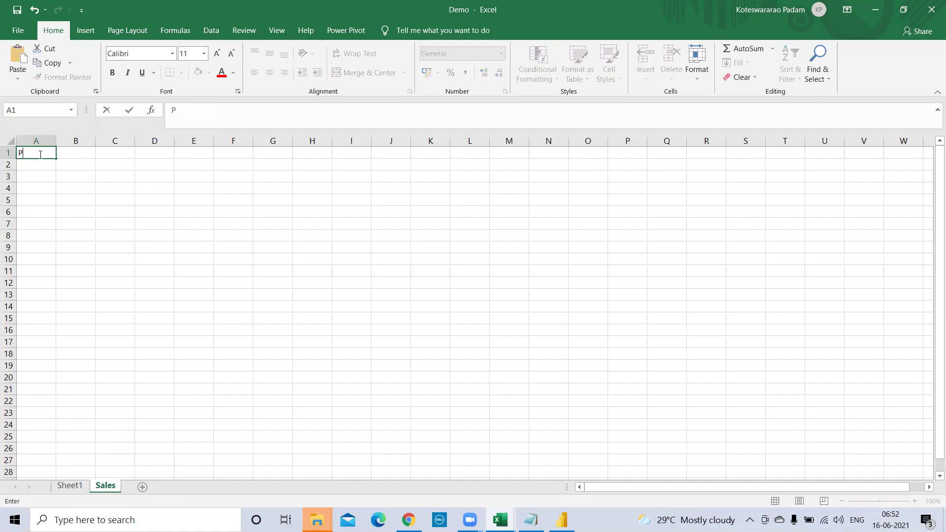
type("NAME")
key("Tab")
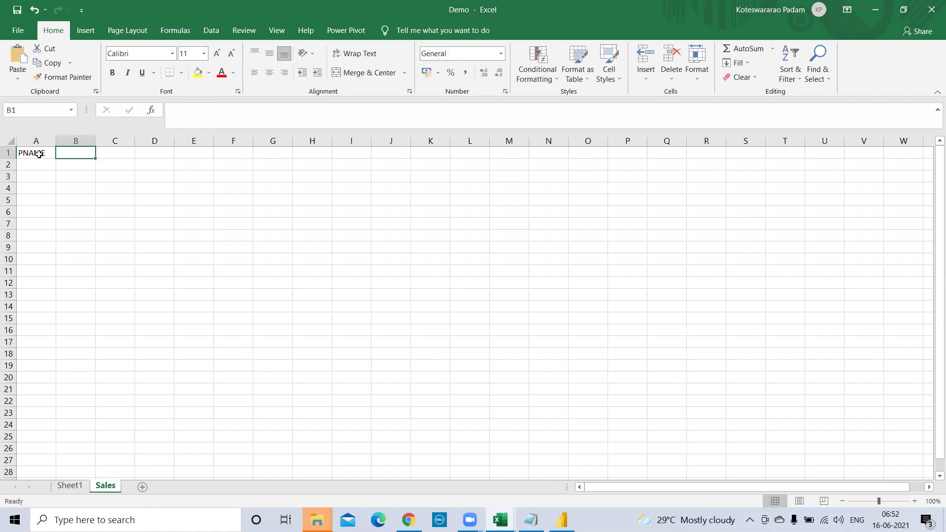
type("Q")
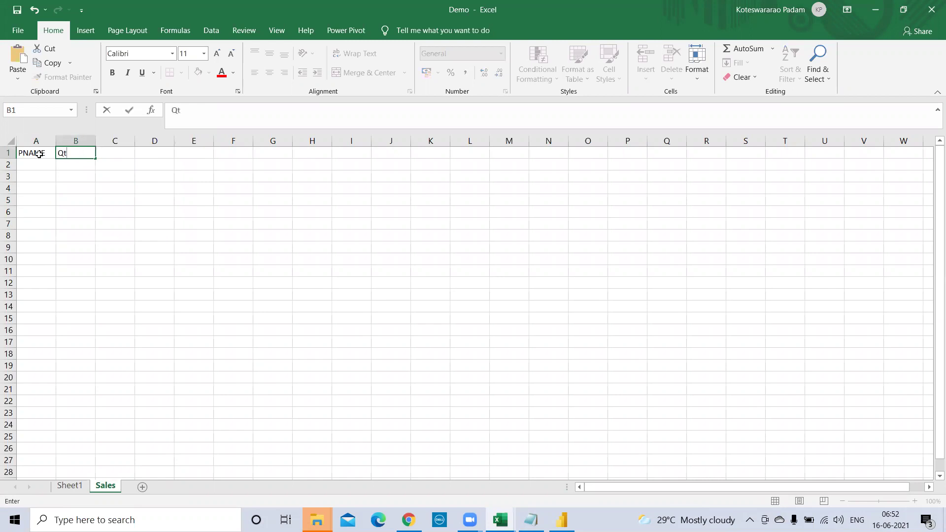
type("ty")
left_click(105, 150)
type("Sales")
key("Return")
left_click(109, 155)
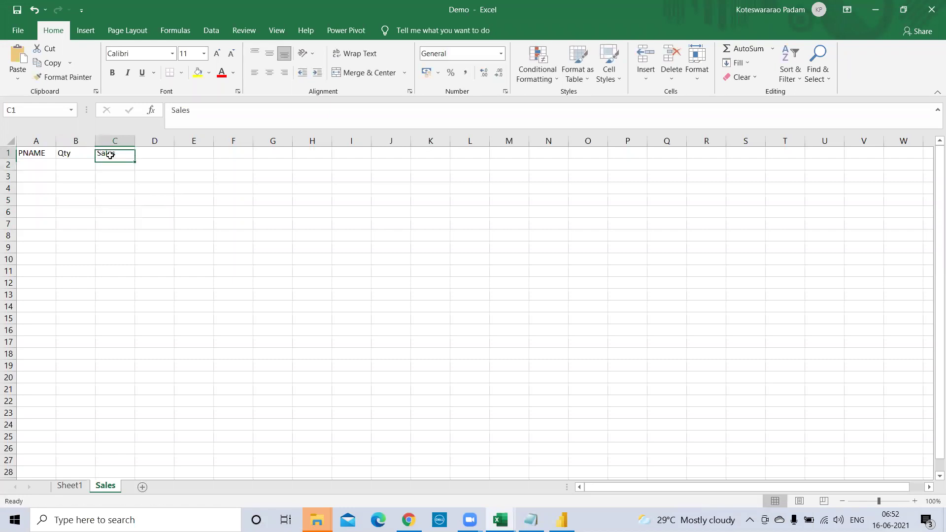
Step: Fill row 2 of the Sales sheet with Laptop, a quantity of 2 and sales of 200
left_click(34, 165)
type("Laptop")
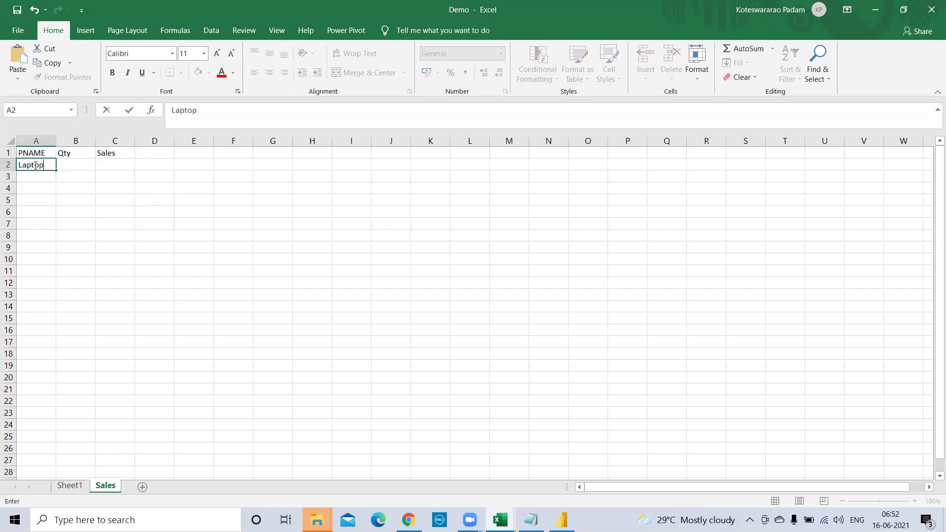
left_click(69, 164)
type("1")
left_click(110, 168)
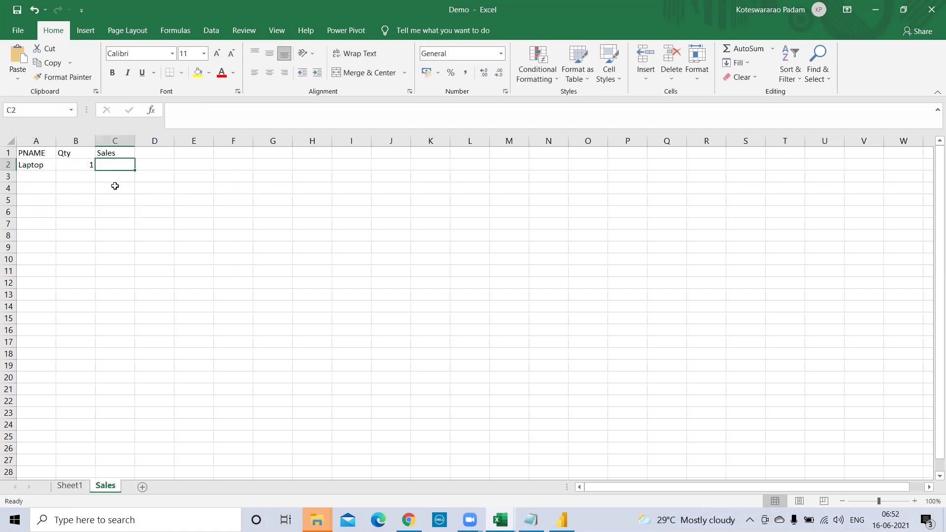
type("200")
key("Return")
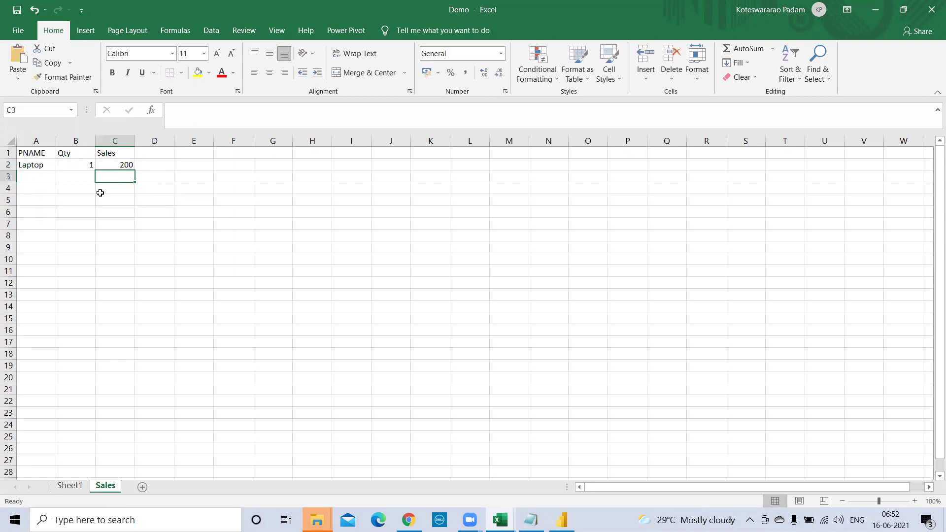
left_click(70, 169)
type("2")
Step: Fill row 3 of the Sales sheet with Chairs, a quantity of 3 and sales of 20
left_click(45, 178)
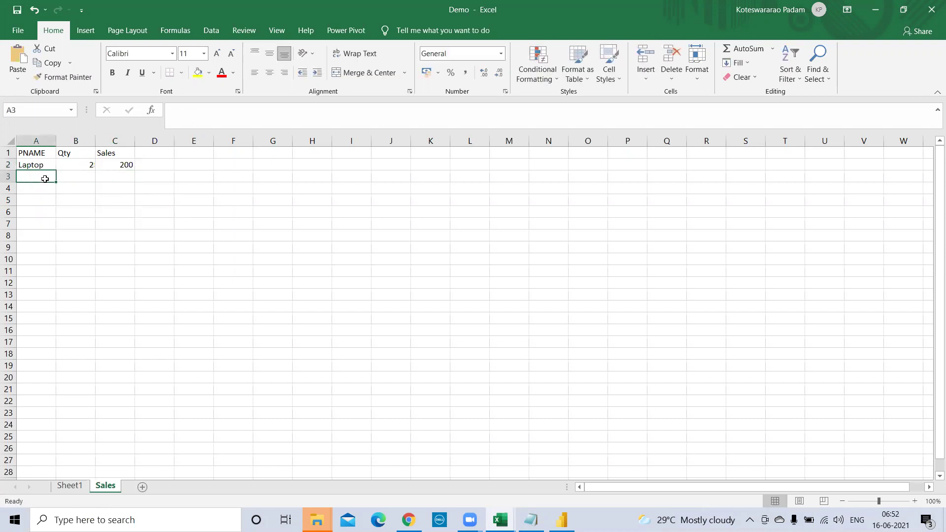
type("Chairs")
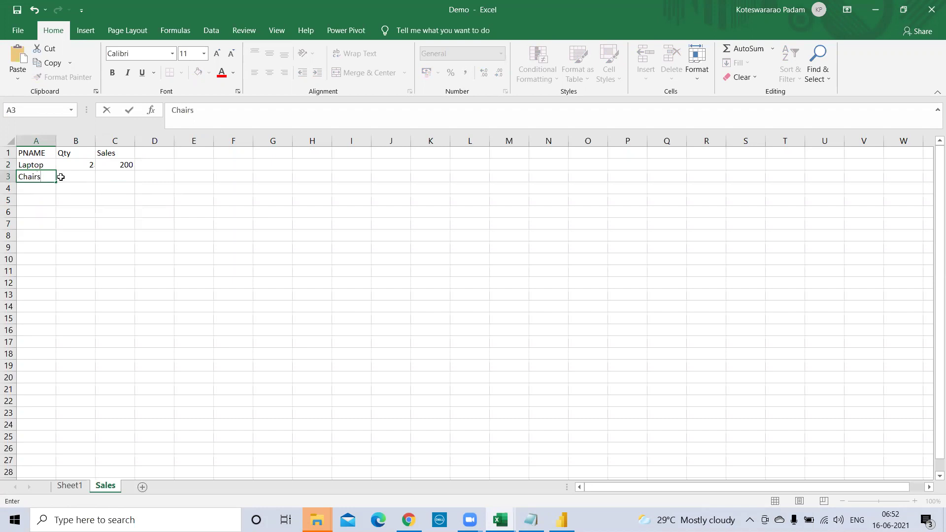
left_click(60, 177)
type("3")
left_click(103, 176)
type("20")
key("Return")
Step: Fill row 4 of the Sales sheet with Shoes, a quantity of 4 and sales of 40
left_click(40, 192)
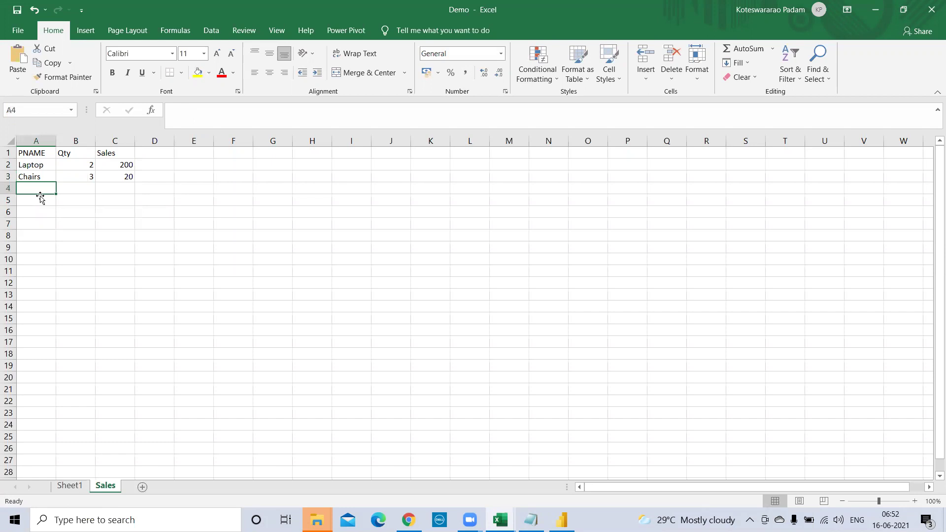
type("Shoes")
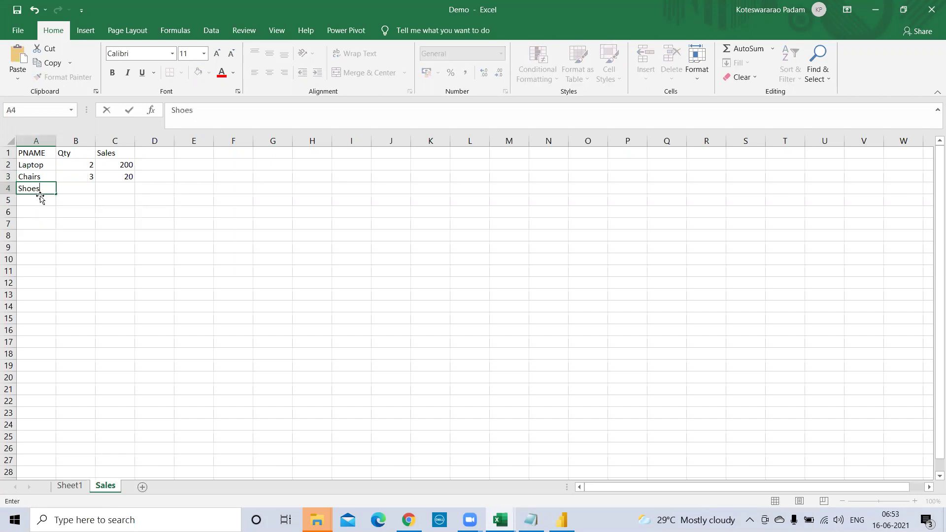
left_click(74, 188)
type("4")
left_click(114, 188)
type("40")
left_click(142, 201)
left_click(142, 225)
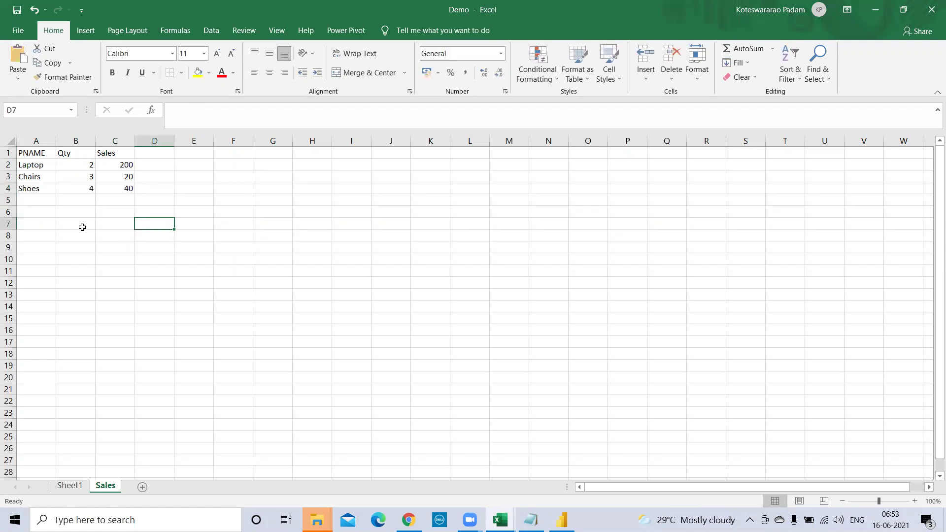
left_click(82, 225)
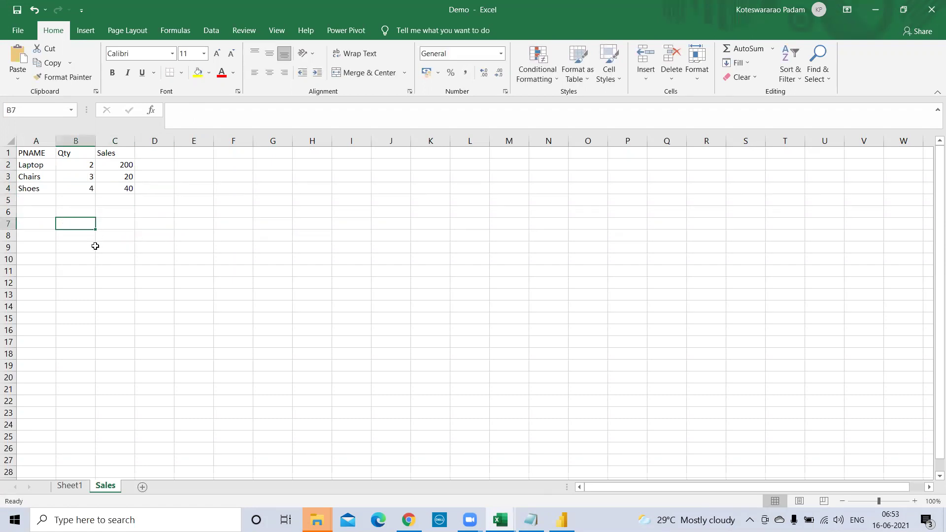
left_click(85, 211)
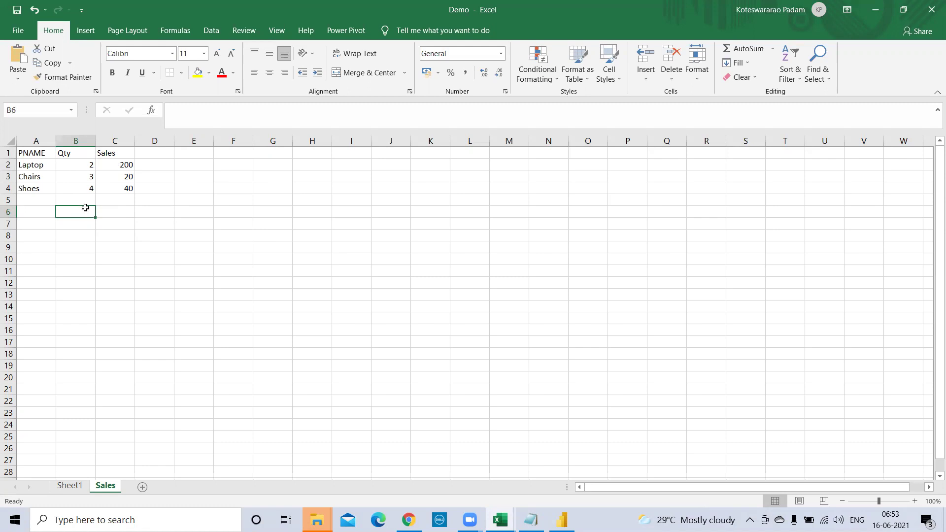
Step: Enter the quantity total 9 in cell B6 and the sales total 260 in C6
type("9")
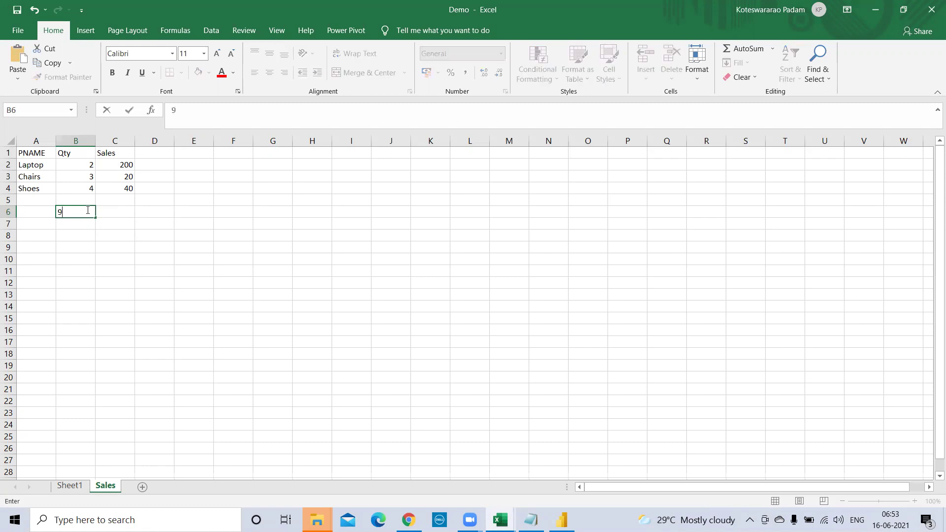
left_click(120, 215)
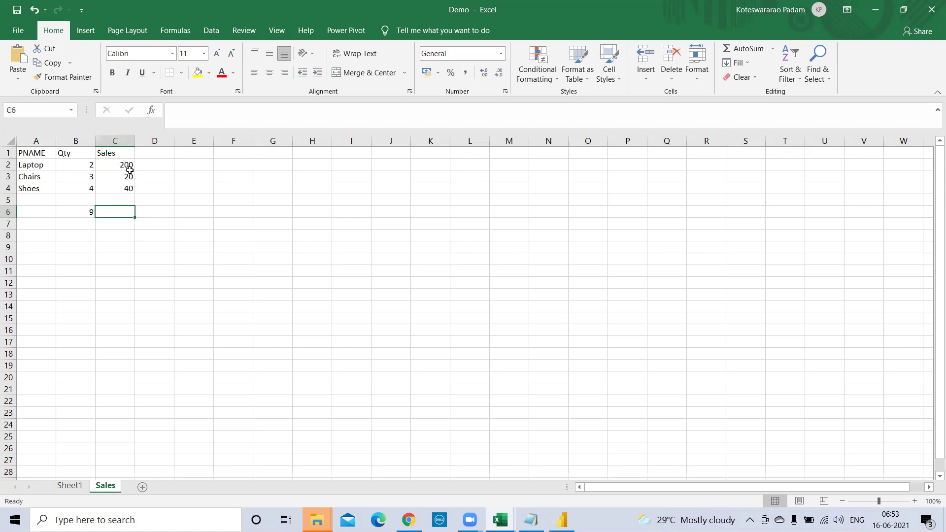
type("260")
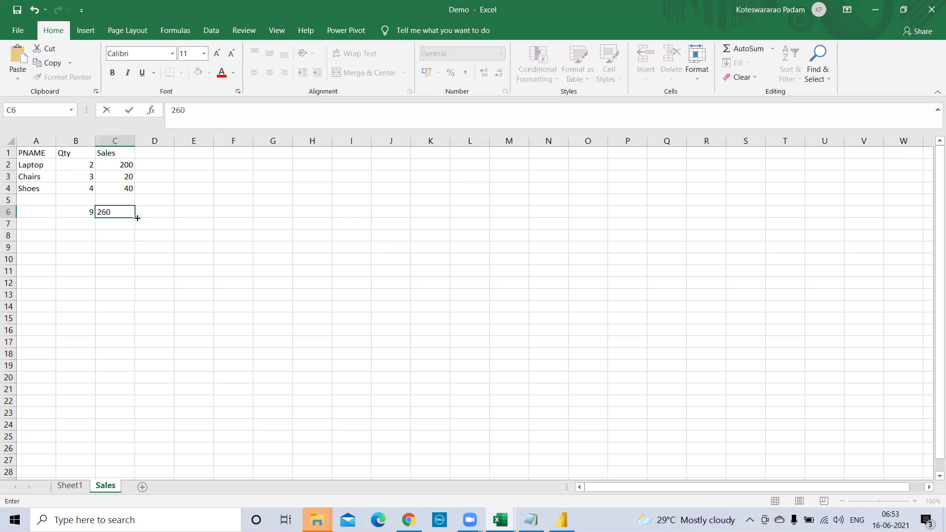
Step: Multiply the two totals in cell D6 with the formula =C6*B6
left_click(149, 216)
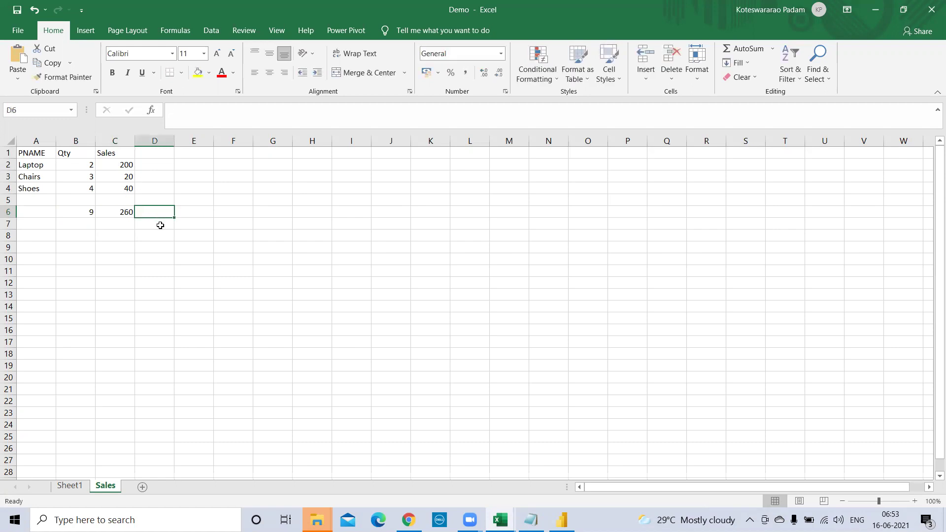
type("=")
left_click(120, 212)
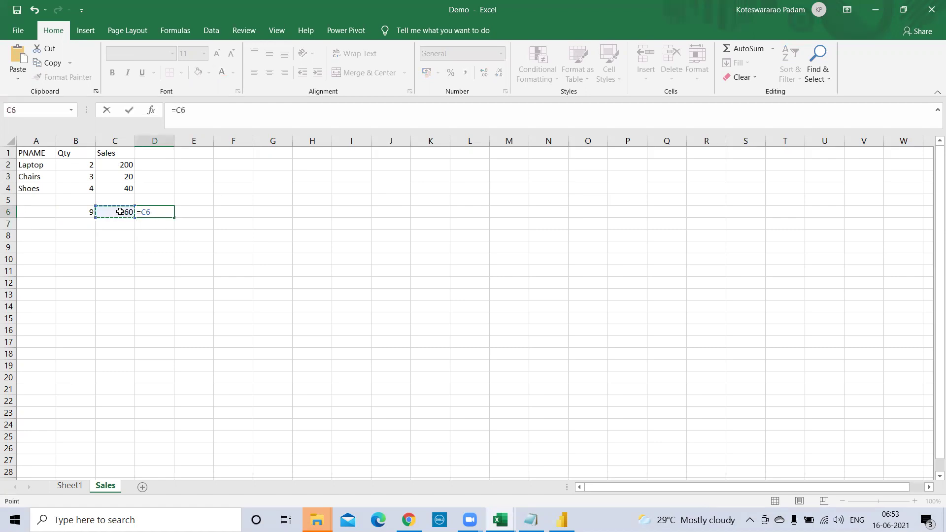
type("*")
left_click(80, 212)
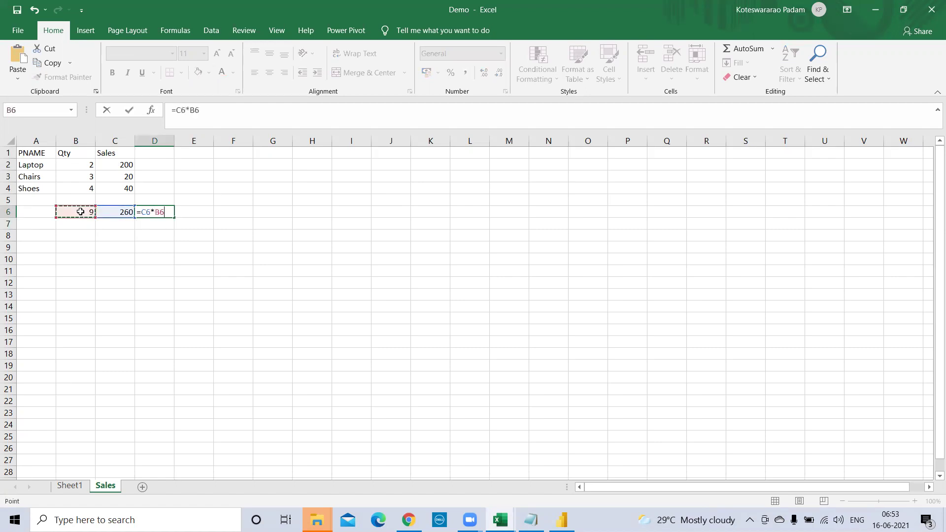
key("Return")
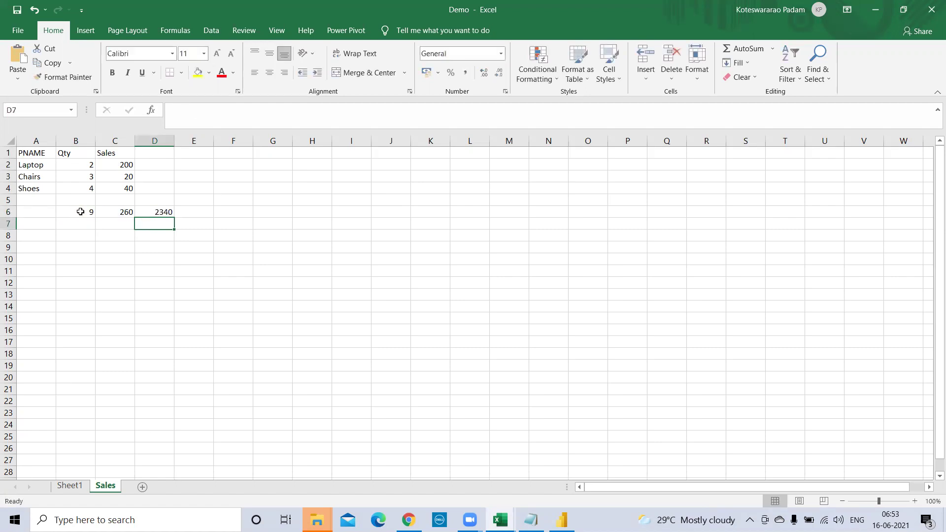
left_click(146, 214)
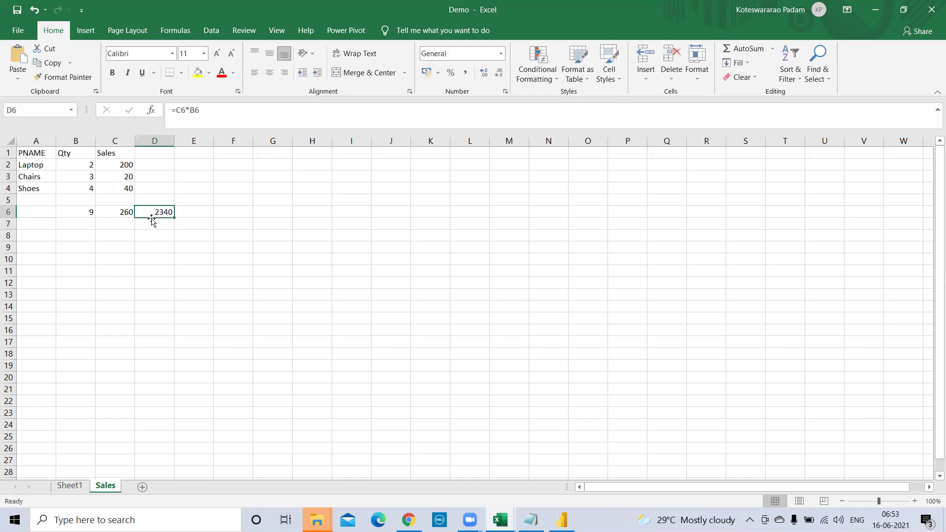
Step: Write the Laptop calculation 2 *200 as text in E2 and its result 400 in F2
left_click(86, 166)
left_click(114, 166)
left_click(194, 165)
type("2")
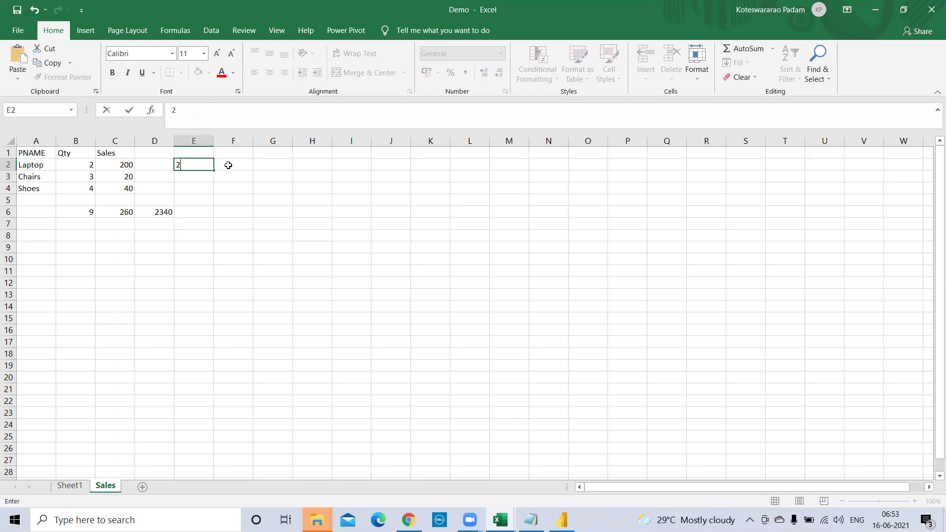
type(" *200")
left_click(230, 167)
type("400")
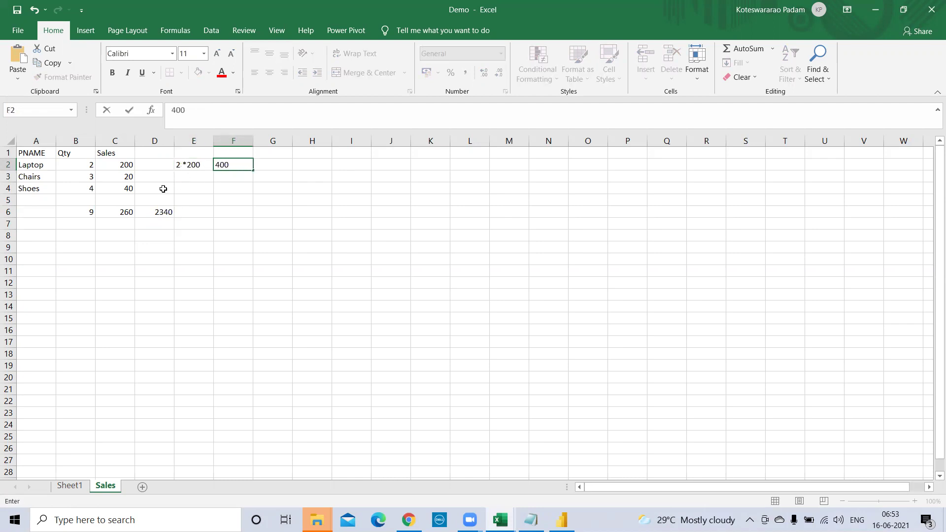
Step: Write the Chairs calculation as 2 * 20 in E3 with the result 40 in F3
left_click(190, 177)
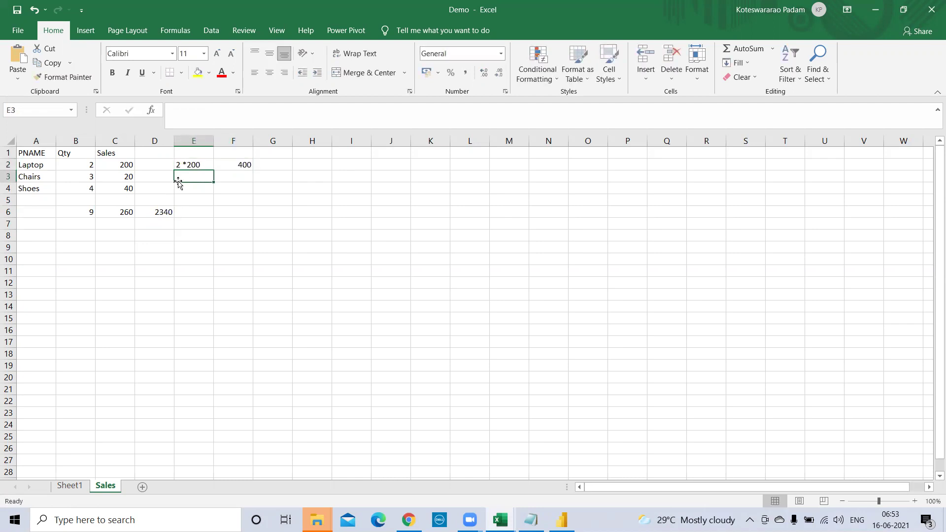
type("2 * 29")
key("BackSpace")
type("0")
left_click(240, 178)
type("40")
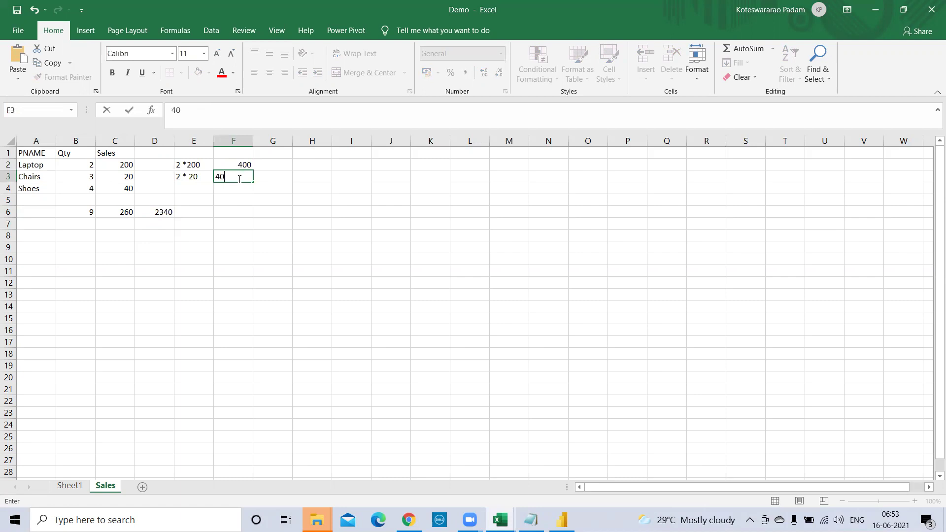
Step: Correct the Chairs calculation in E3 to 3 * 20 and its result in F3 to 60
left_click(183, 189)
double_click(180, 176)
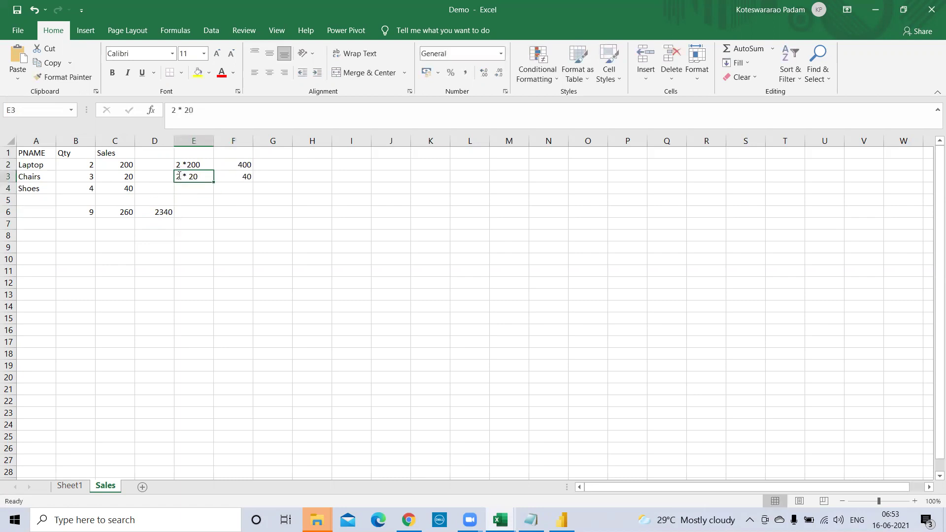
key("BackSpace")
type("3")
left_click(247, 176)
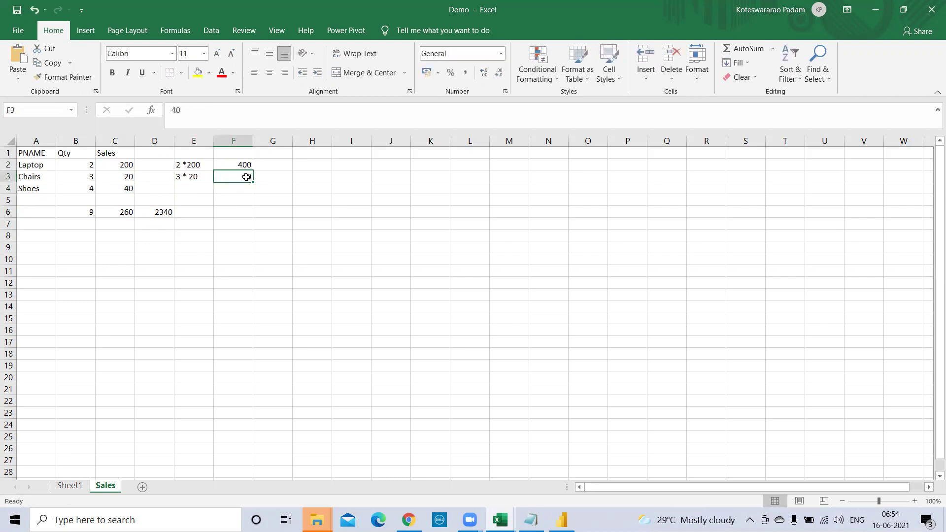
type("60")
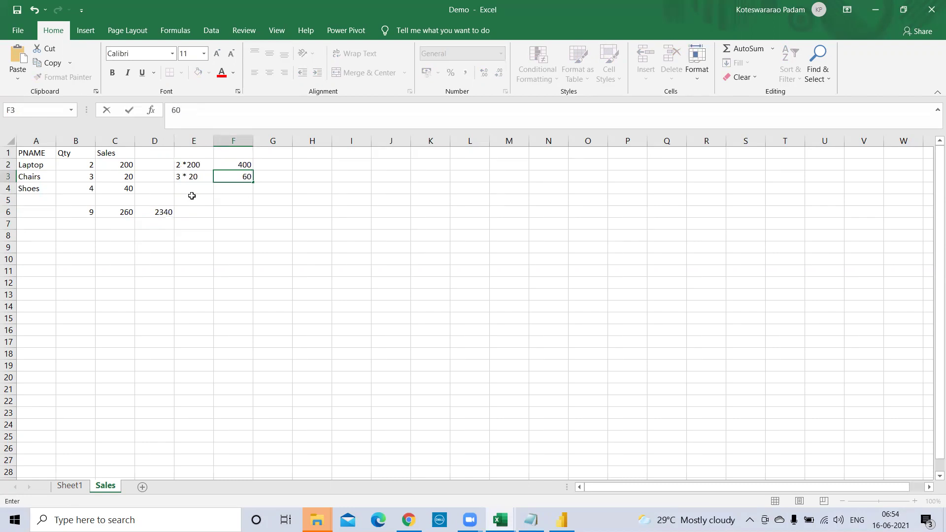
Step: Write the Shoes calculation 4 *40 in E4 and its result 160 in F4
left_click(192, 197)
left_click(179, 189)
type("4 *40")
left_click(234, 191)
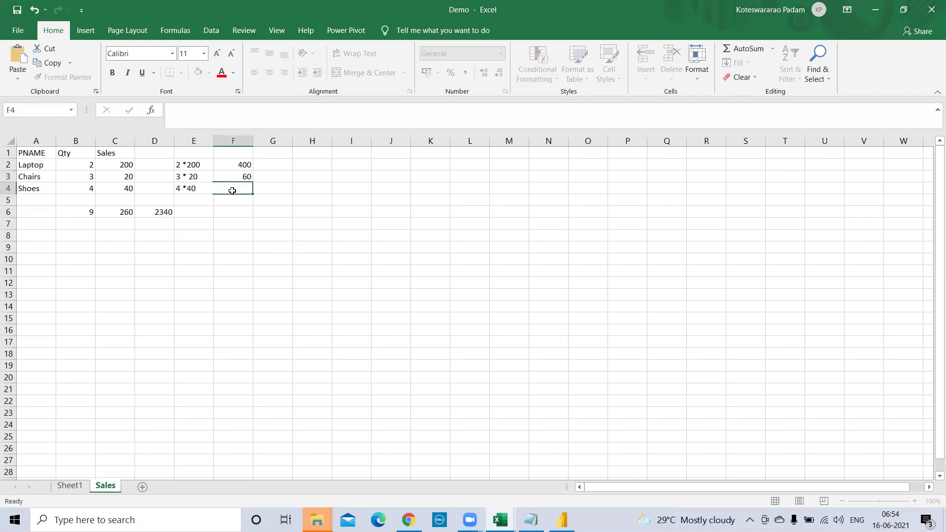
type("16")
type("0")
key("Return")
Step: Sum the row results in F2 to F4 and enter the total 620 in cell F6
left_click_drag(239, 166, 257, 193)
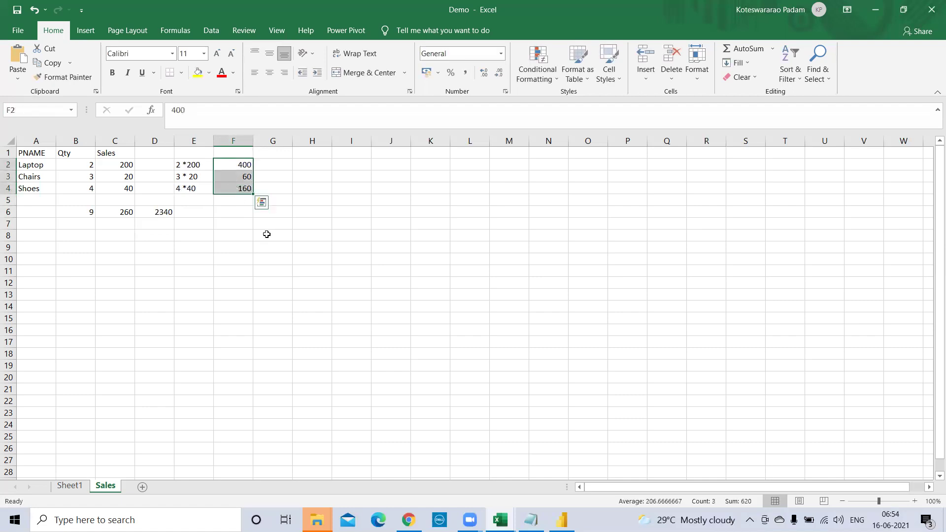
left_click(229, 209)
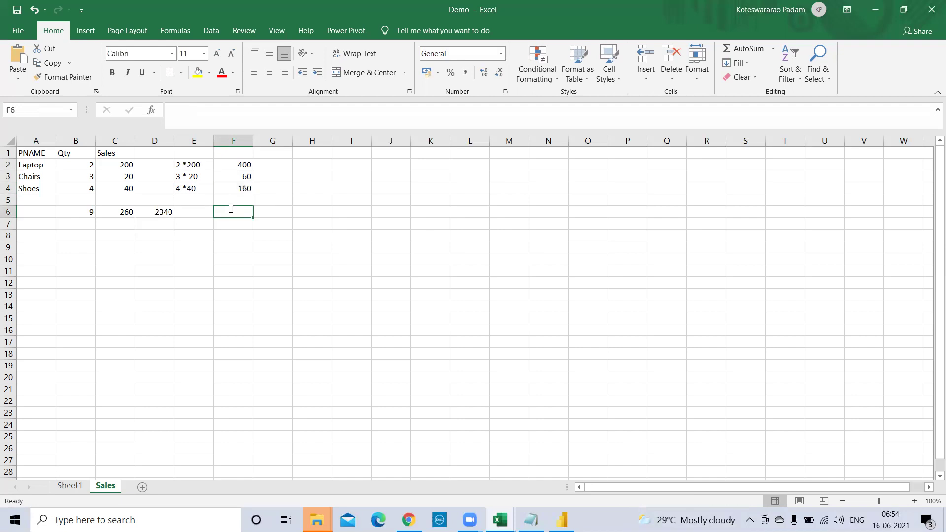
type("620")
key("Return")
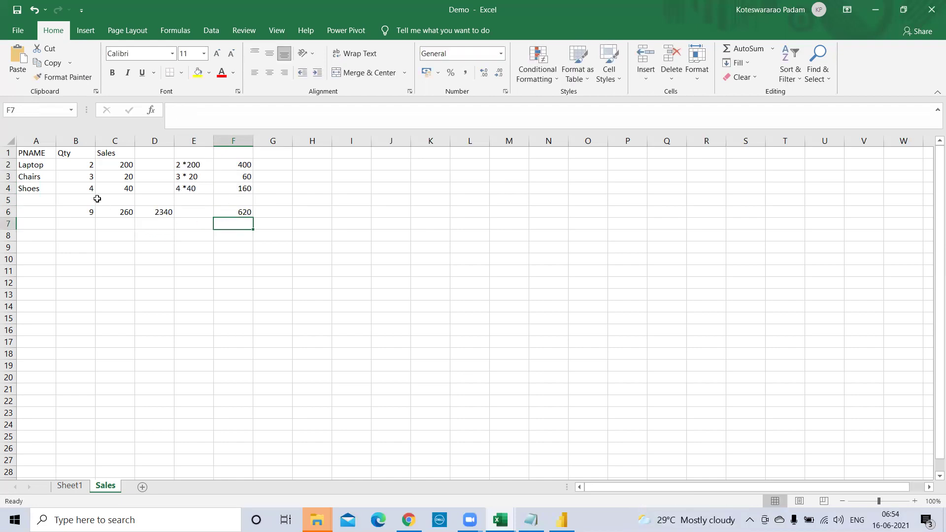
Step: Review the Qty and Sales columns, their totals in row 6 and the product formula in D6
left_click_drag(72, 163, 73, 202)
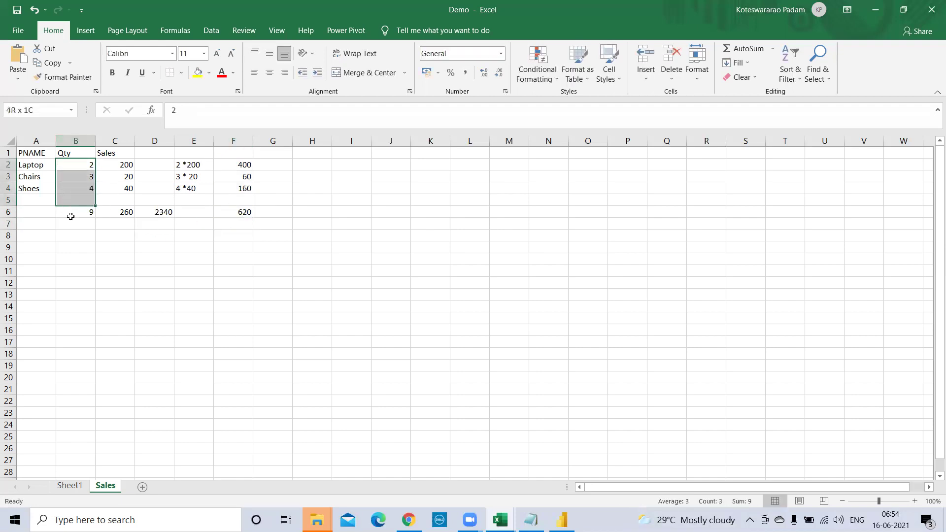
left_click(112, 142)
left_click(74, 212)
left_click(129, 212)
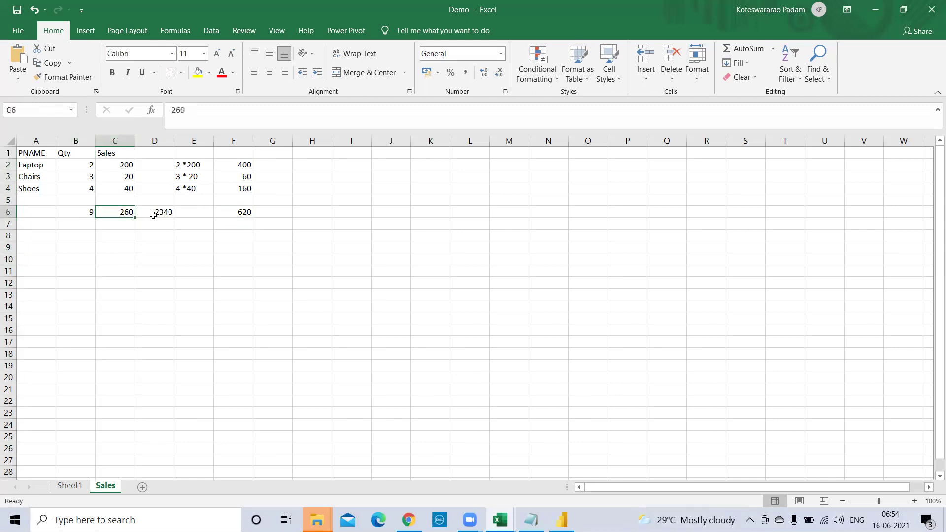
left_click(153, 215)
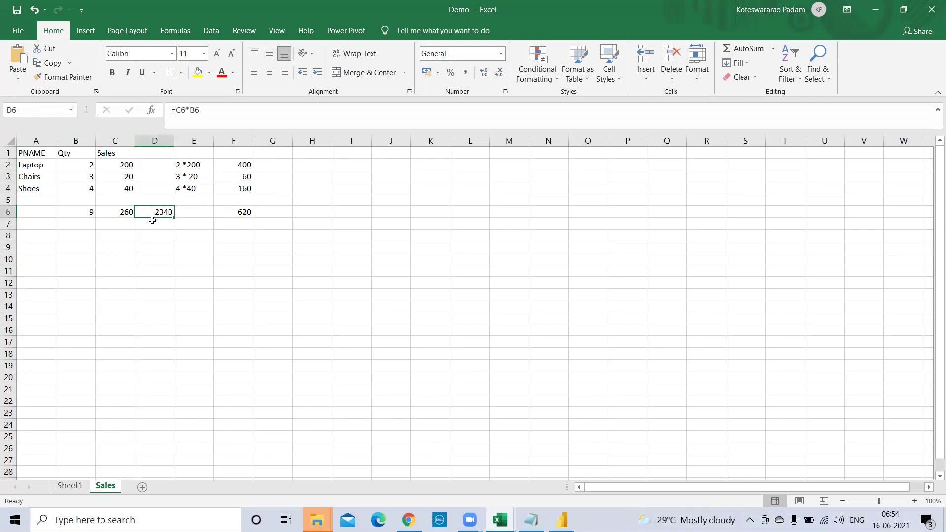
Step: Insert four blank columns before column E to separate the row-by-row calculations from the totals
left_click(194, 142)
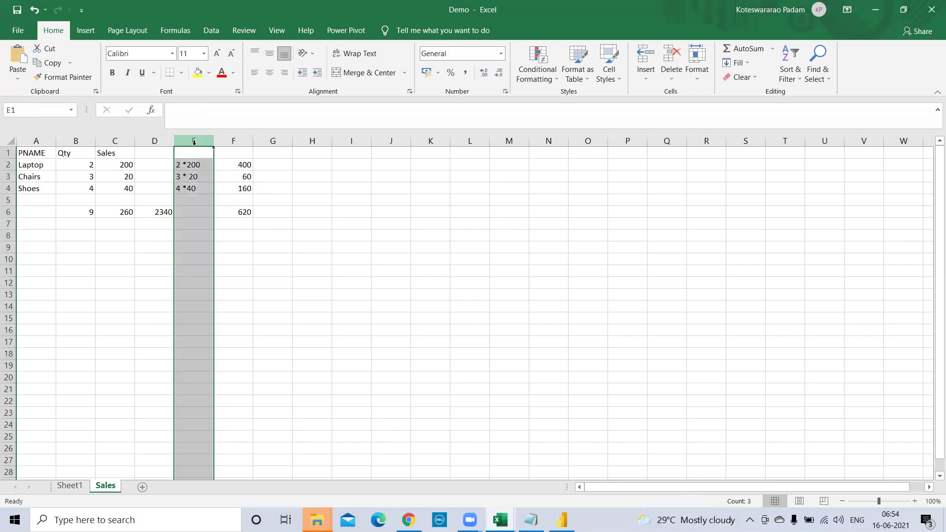
key("ctrl+shift+plus")
key("ctrl+shift+plus")
key("ctrl+shift+plus")
key("ctrl+shift+plus")
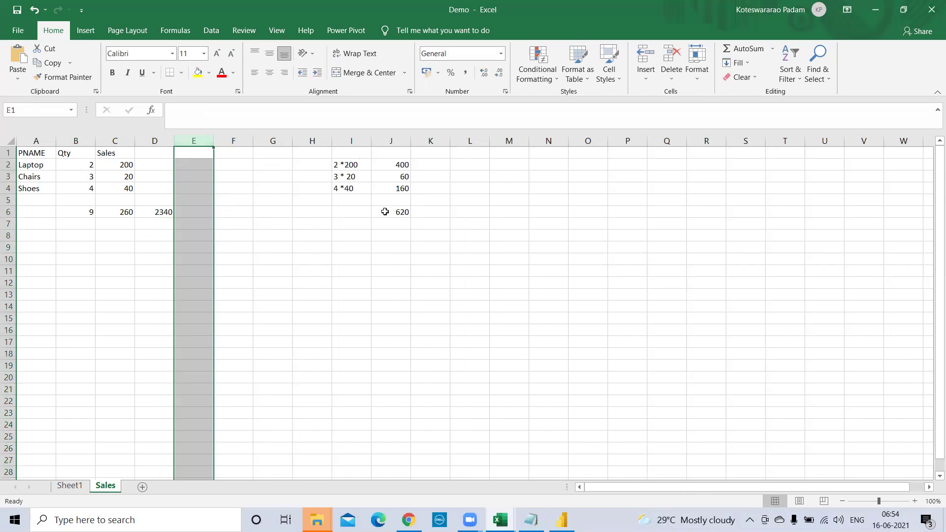
left_click(385, 212)
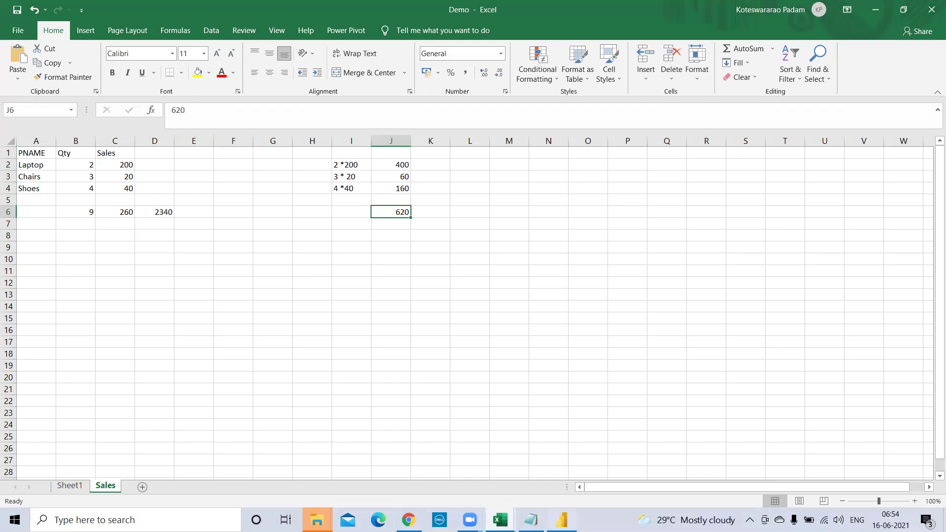
Step: Switch to Power BI Desktop to examine the OS column's SUM formula, and return to Excel to compare it with the row-by-row results
left_click(562, 520)
left_click_drag(108, 111, 285, 104)
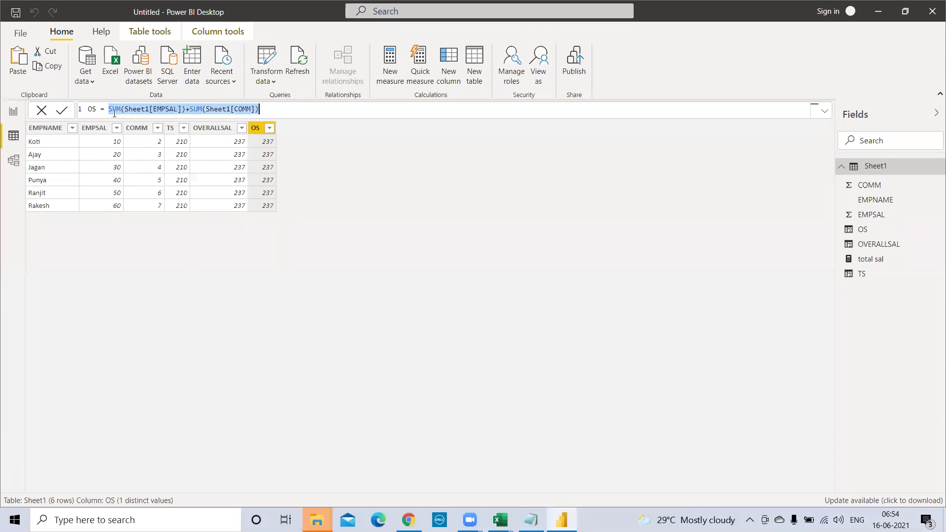
key("alt+Tab")
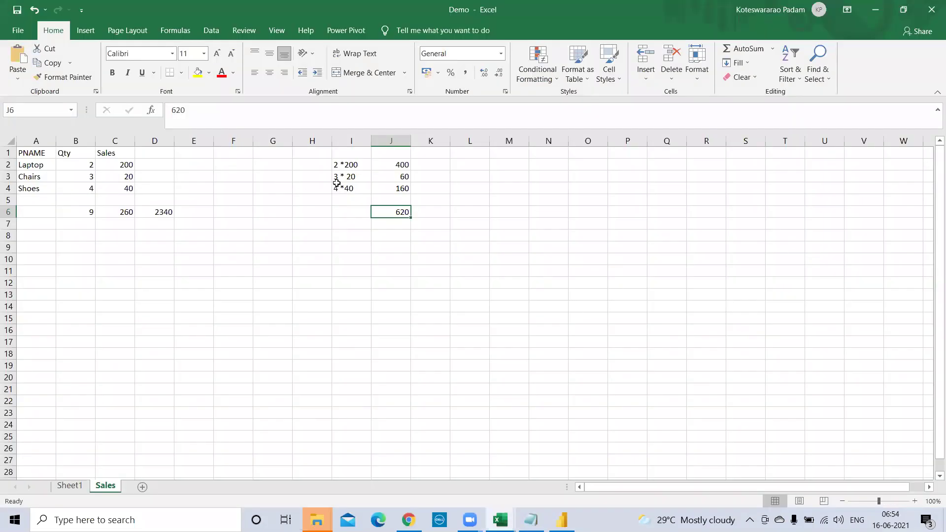
left_click(391, 141)
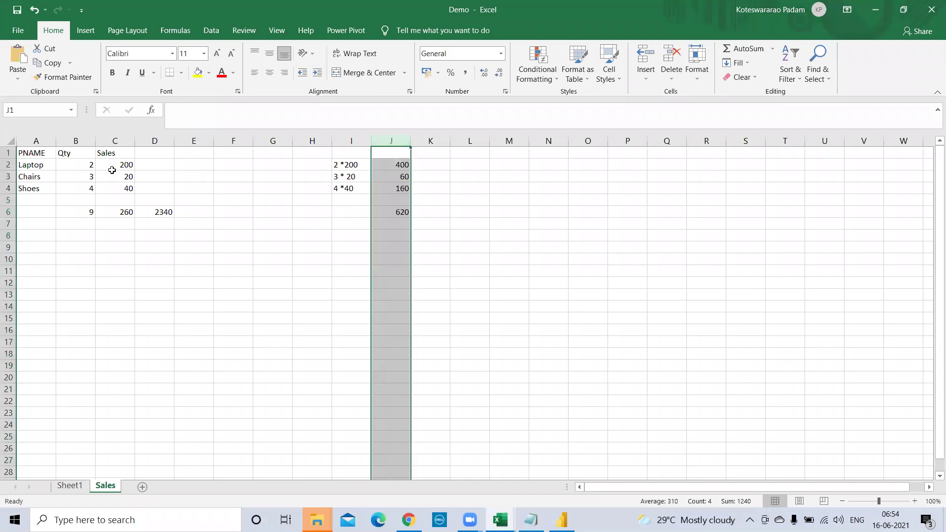
left_click(338, 167)
Step: Enter the label Qty * sales in cell G2 and autofit column G to it
left_click(260, 166)
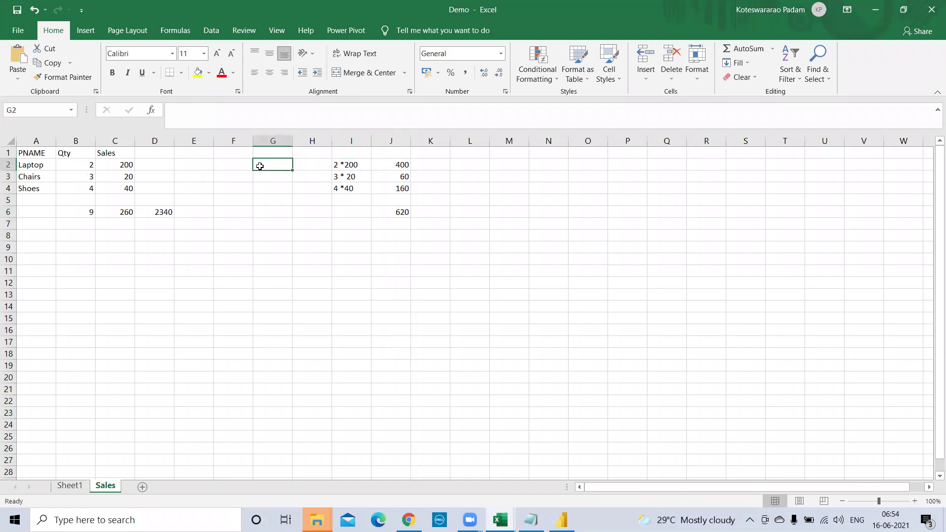
type("Qty * sales")
key("Return")
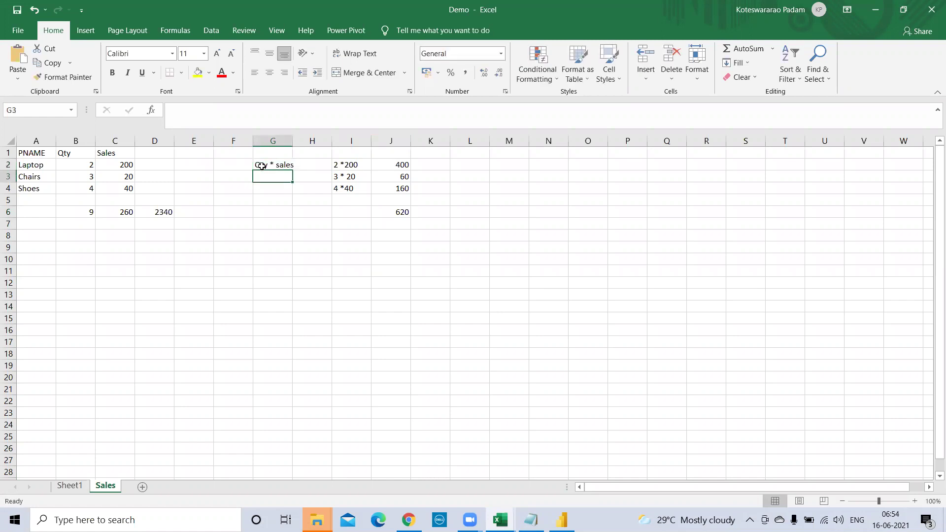
double_click(294, 144)
Step: Extend the text in G2 to sum(Qty * sales) and autofit column G again
left_click(274, 166)
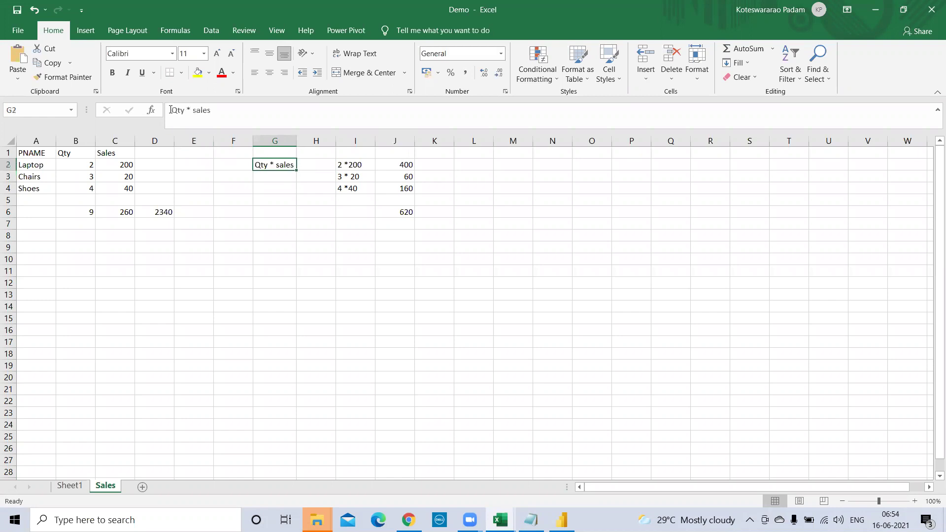
left_click(172, 109)
type("sum(")
left_click(248, 111)
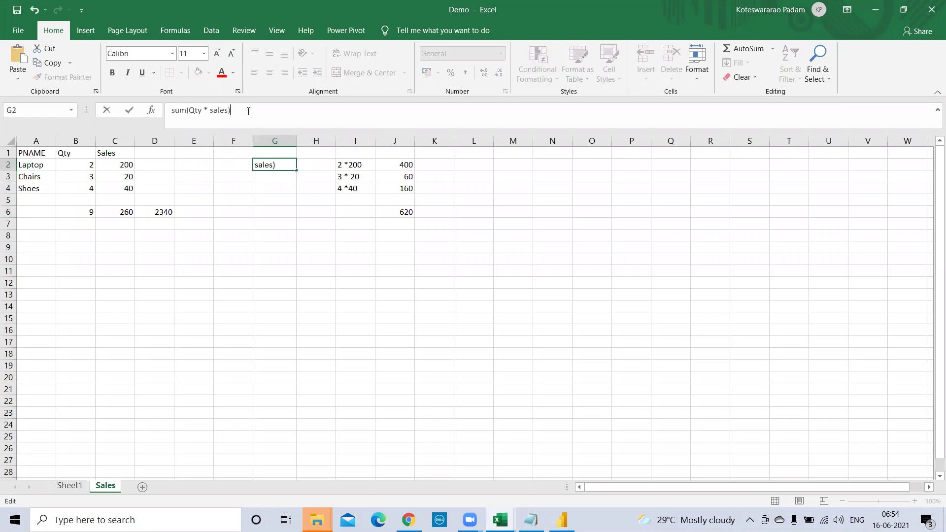
key("Return")
left_click(280, 160)
double_click(296, 141)
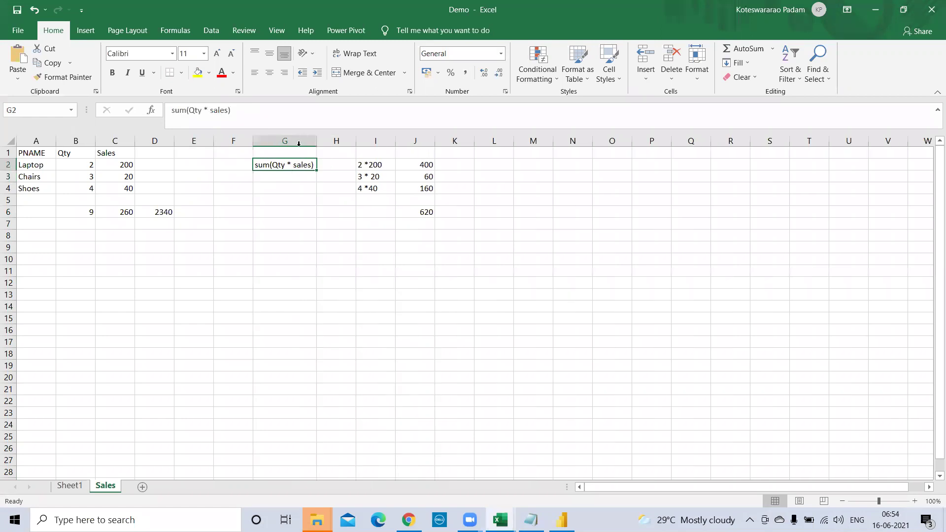
left_click_drag(69, 157, 163, 470)
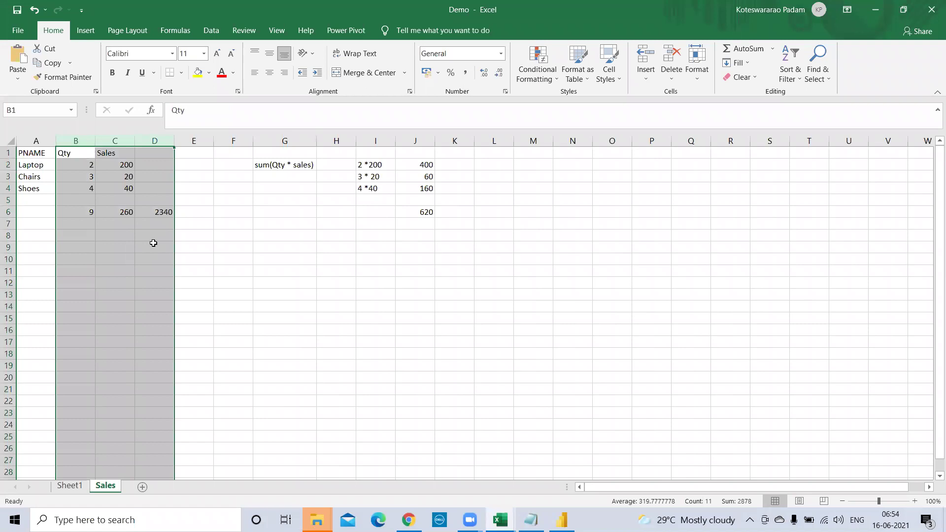
left_click(280, 165)
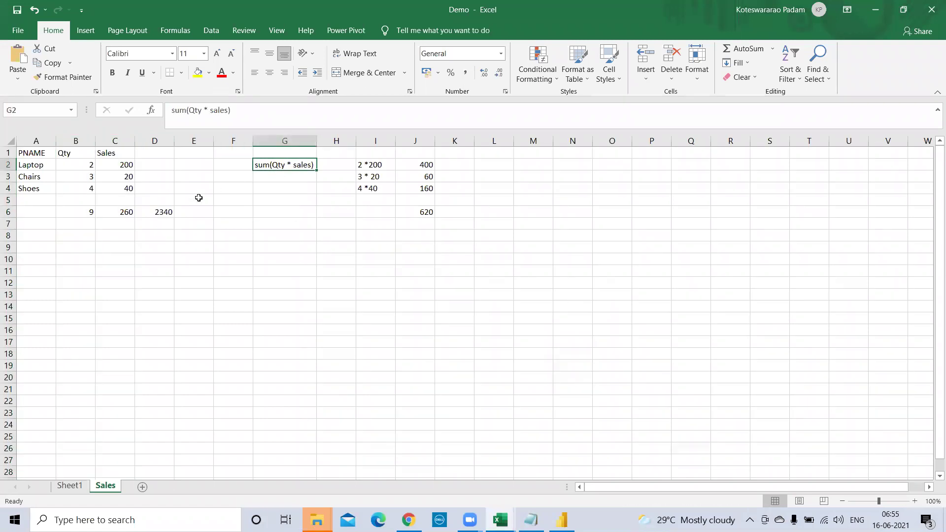
Step: Examine the EMPSAL and COMM values row by row and the COMM column on Sheet1
left_click(70, 485)
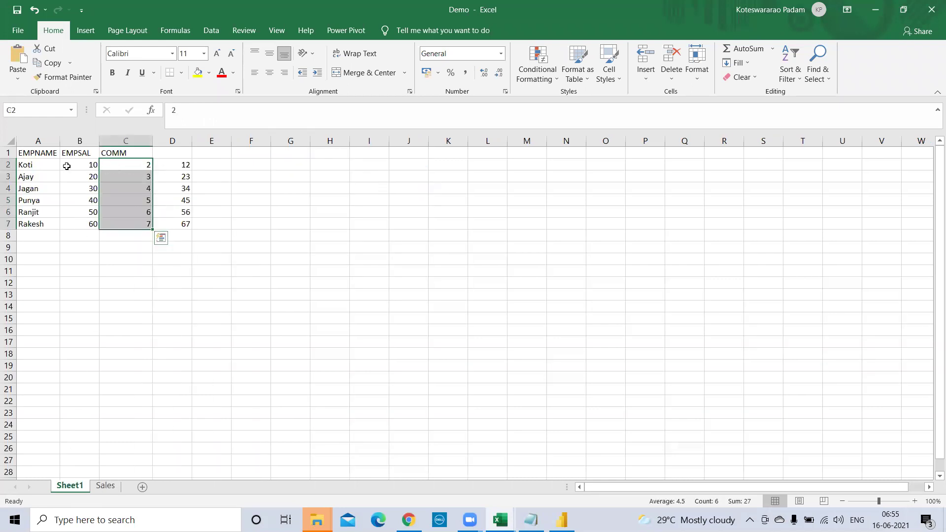
left_click(67, 166)
left_click(120, 167)
left_click(72, 185)
left_click(143, 186)
left_click(132, 222)
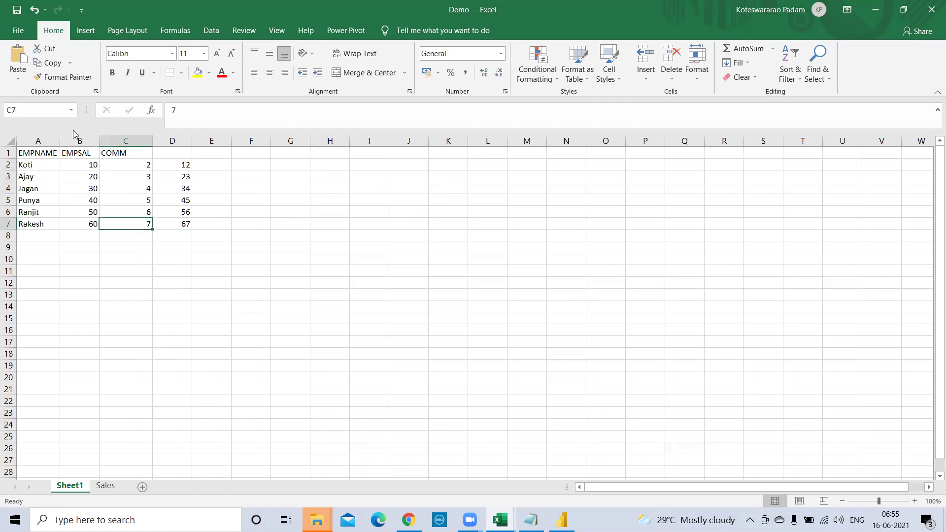
left_click(125, 139)
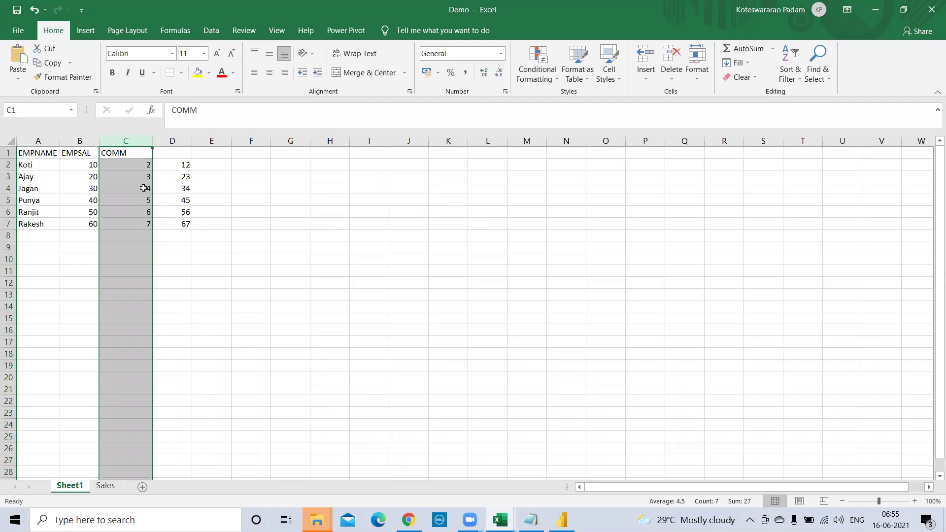
Step: Return to the Sales sheet and compare the Qty and Sales values with the row-by-row products in columns I and J
left_click(105, 487)
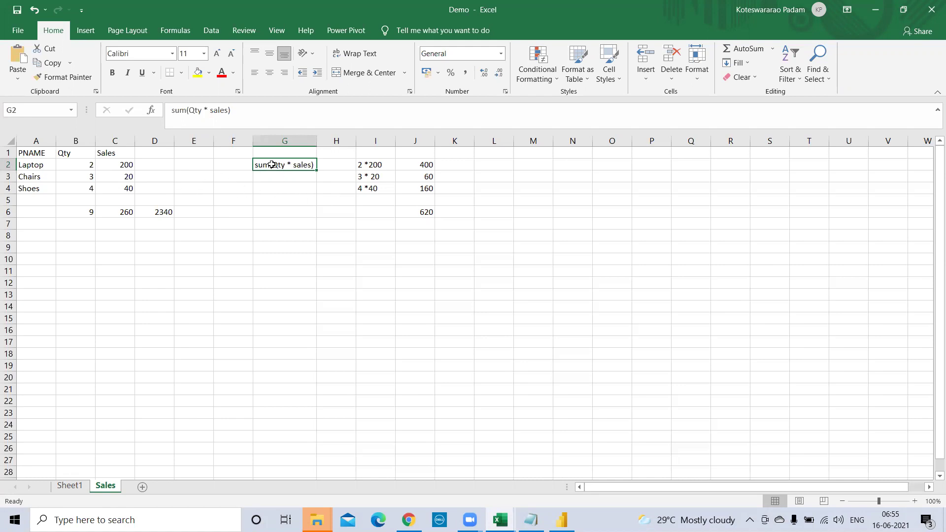
left_click(81, 165)
left_click(136, 167)
left_click(359, 174)
left_click(411, 166)
left_click(368, 187)
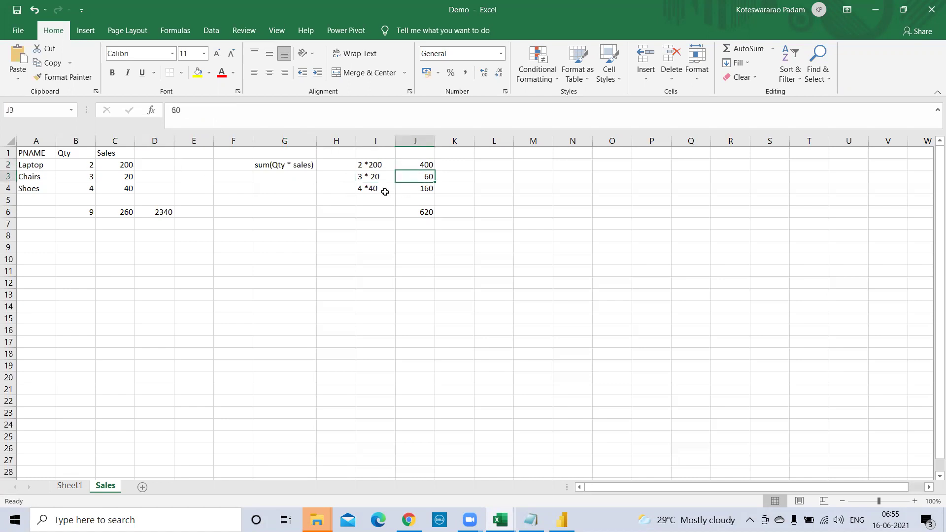
left_click(410, 192)
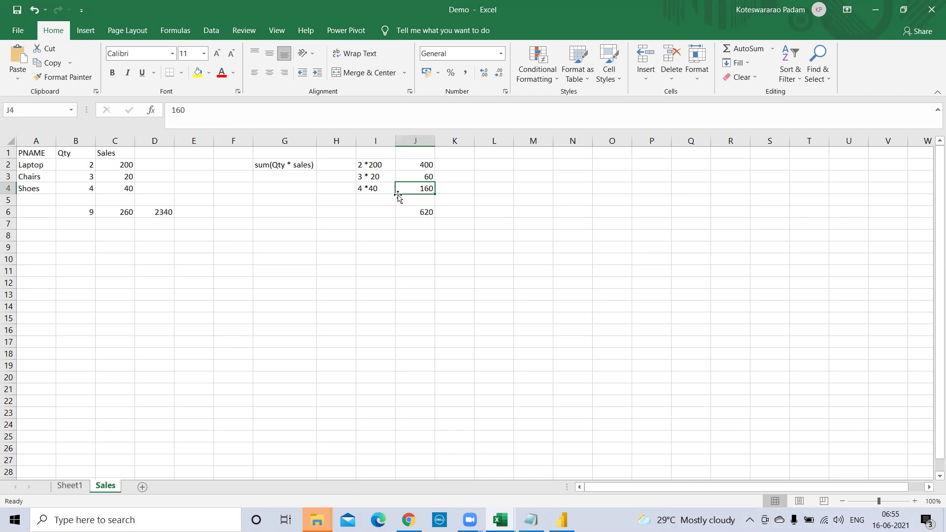
Step: Clear the totals in row 6 and delete columns G to J from the Sales sheet
left_click(8, 212)
key("Delete")
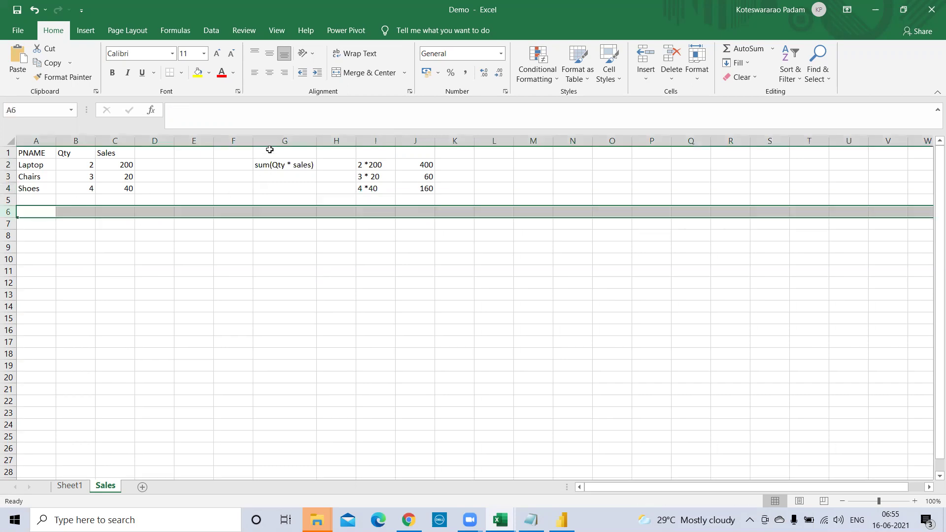
left_click_drag(270, 139, 407, 148)
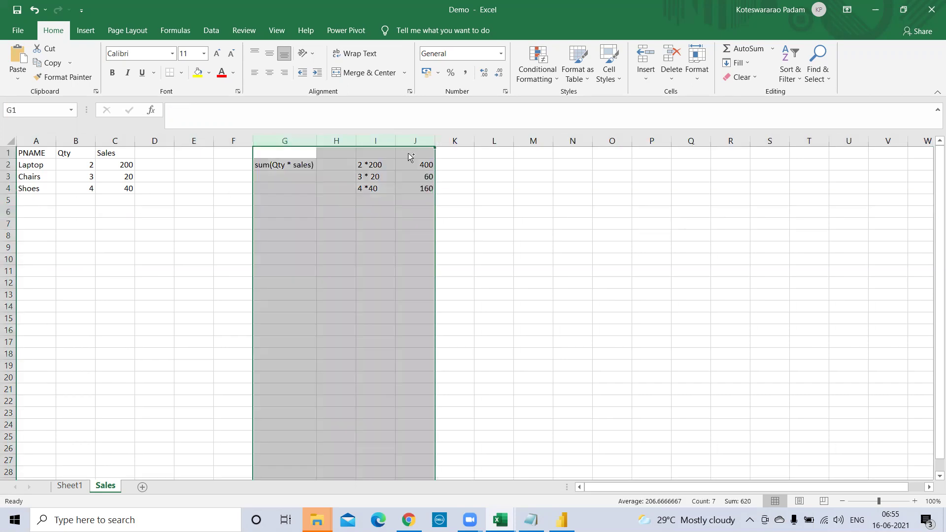
key("ctrl+minus")
left_click(148, 223)
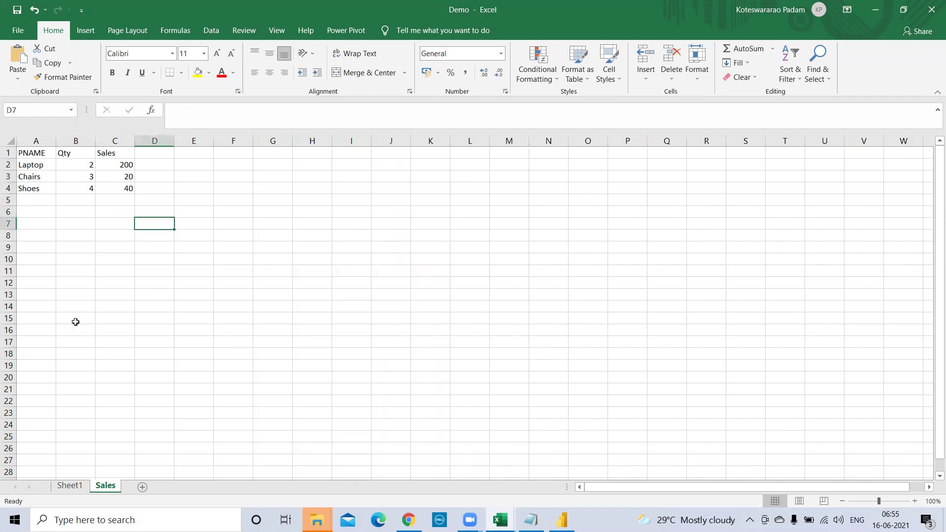
Step: Switch to Power BI Desktop and load the Sales sheet from the Demo workbook on the desktop
key("alt+Tab")
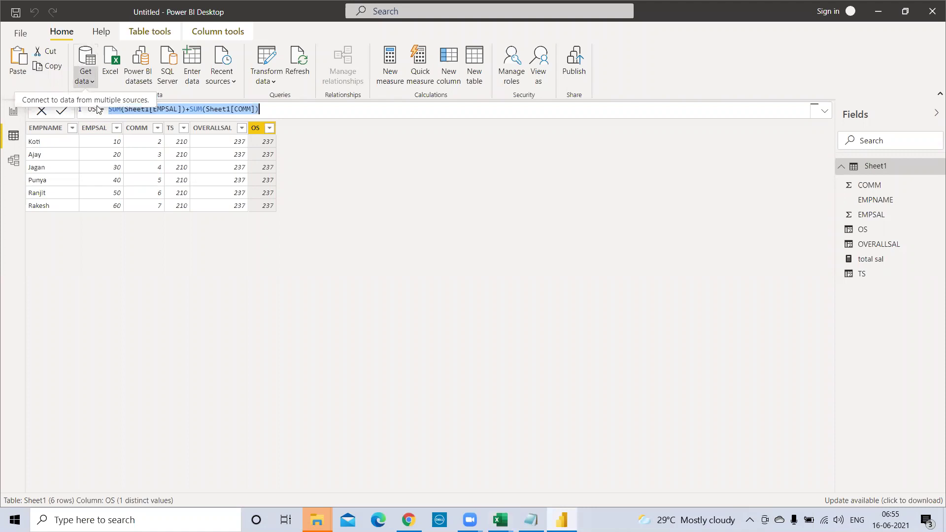
left_click(84, 79)
left_click(102, 123)
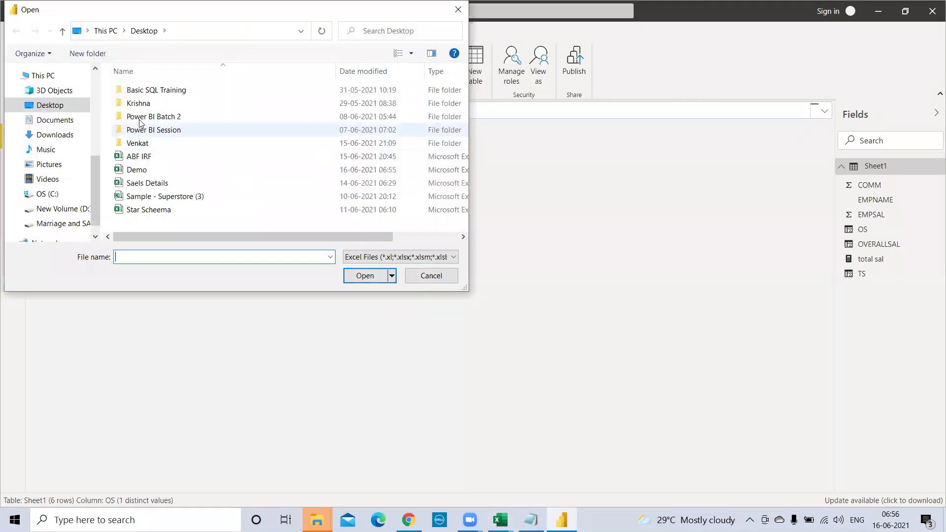
double_click(144, 169)
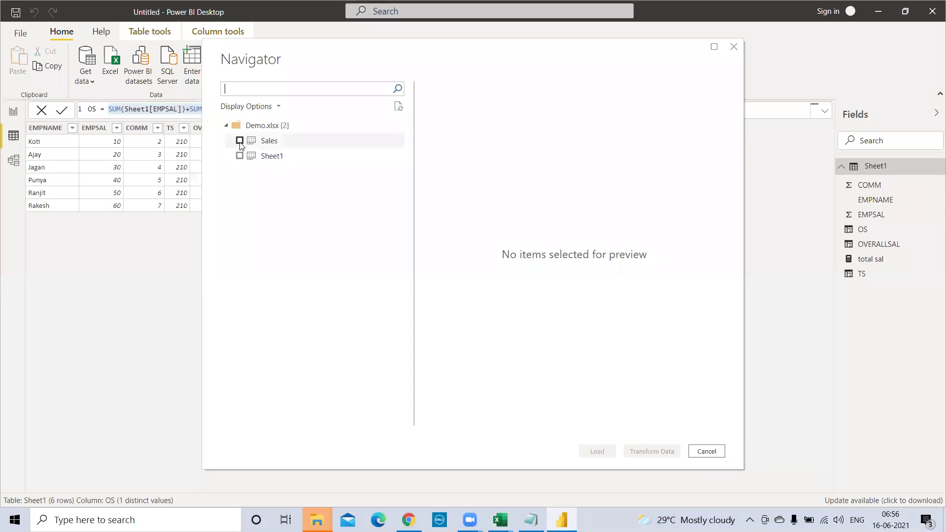
left_click(240, 141)
key("Escape")
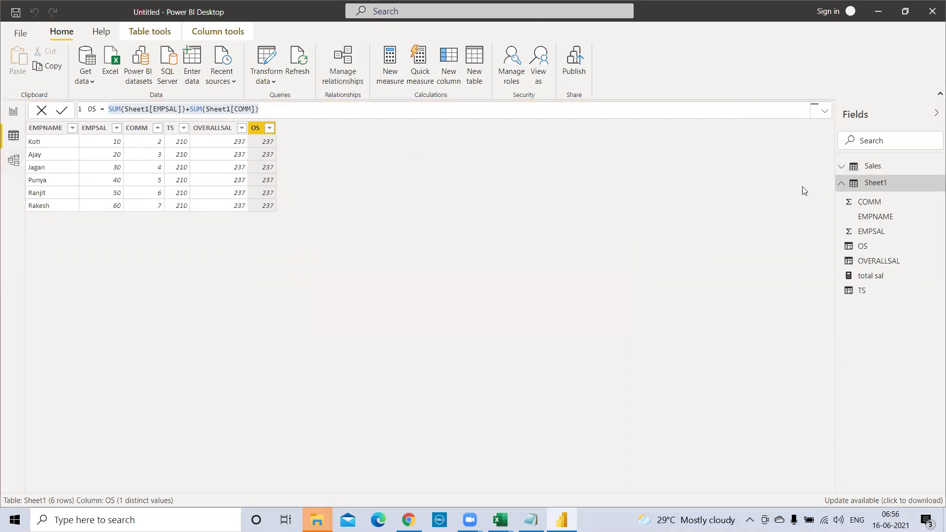
Step: Display the Sales table's data and start a new calculated column named ts1 with the SUM function
left_click(873, 166)
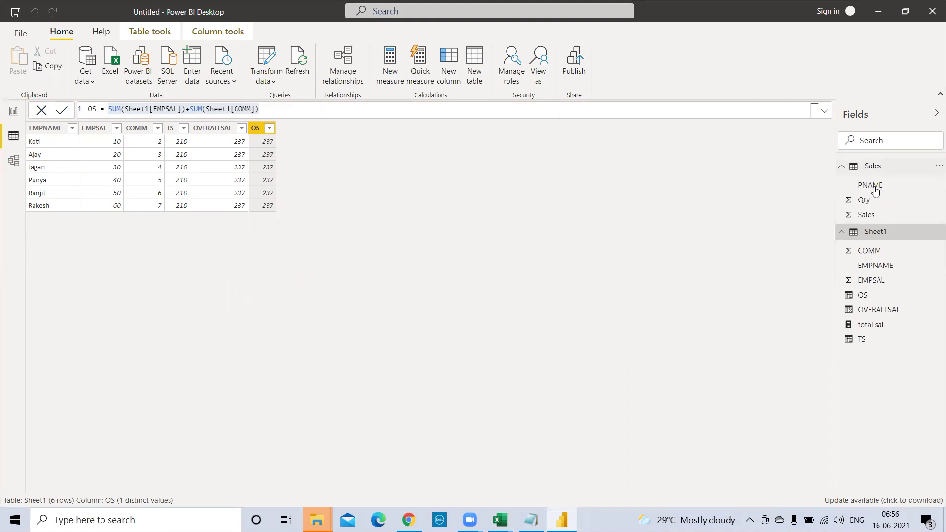
left_click(877, 191)
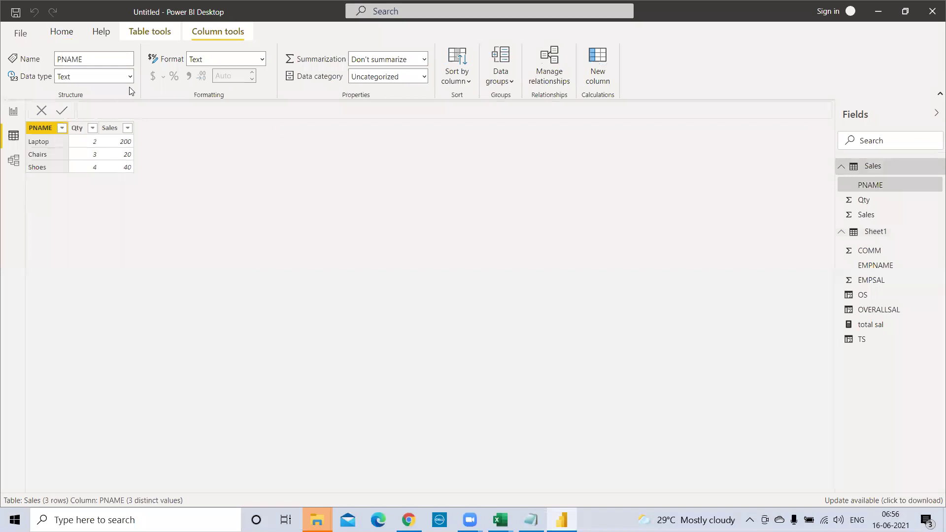
left_click(73, 35)
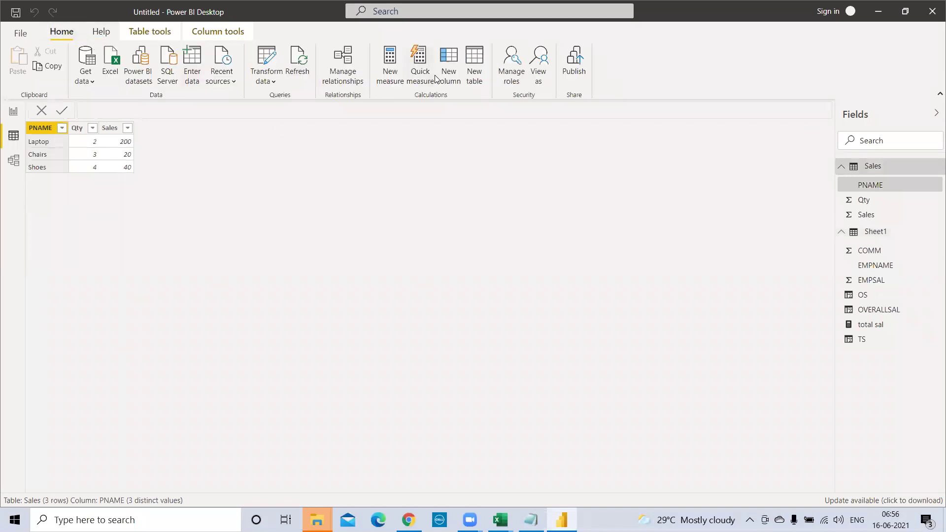
left_click(450, 62)
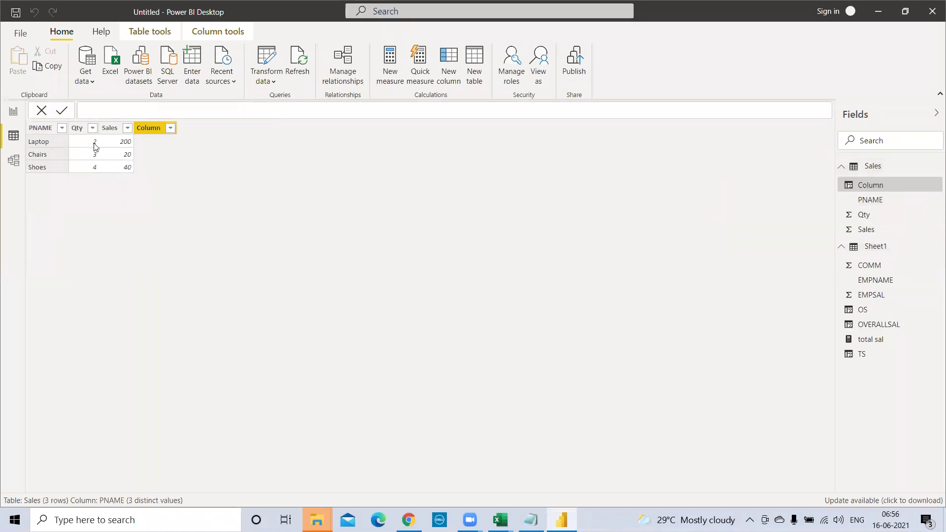
double_click(97, 114)
type("sum =")
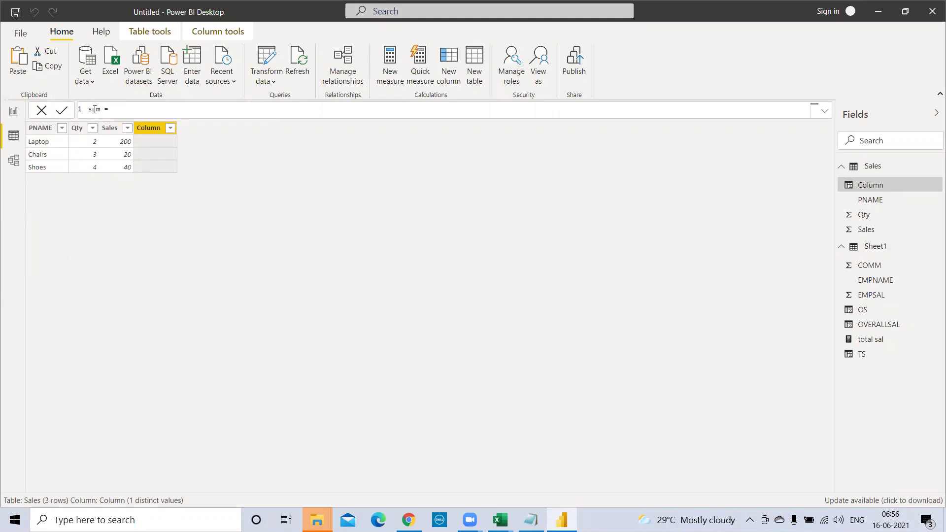
double_click(94, 110)
type("ts1 = sum")
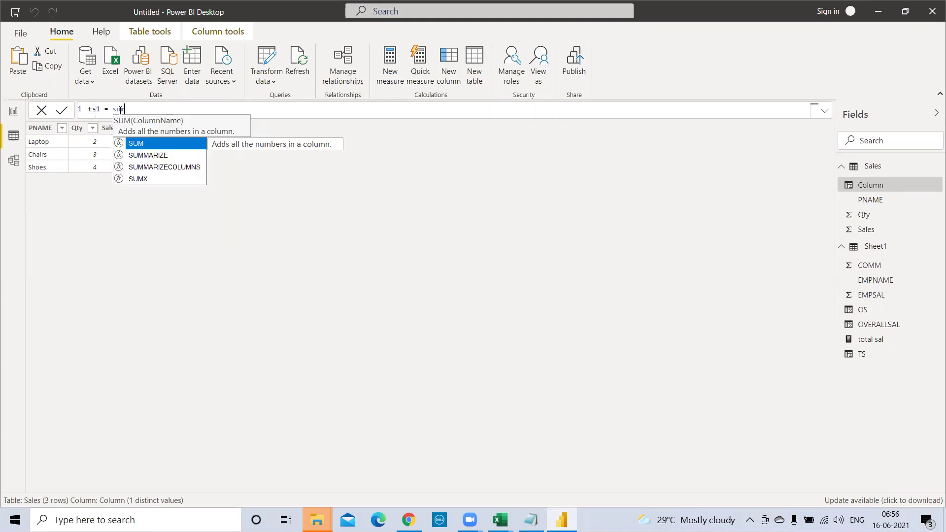
Step: Try the product Sales[Qty]*Sales[Sales] as the argument of the SUM function in the ts1 formula
type("(")
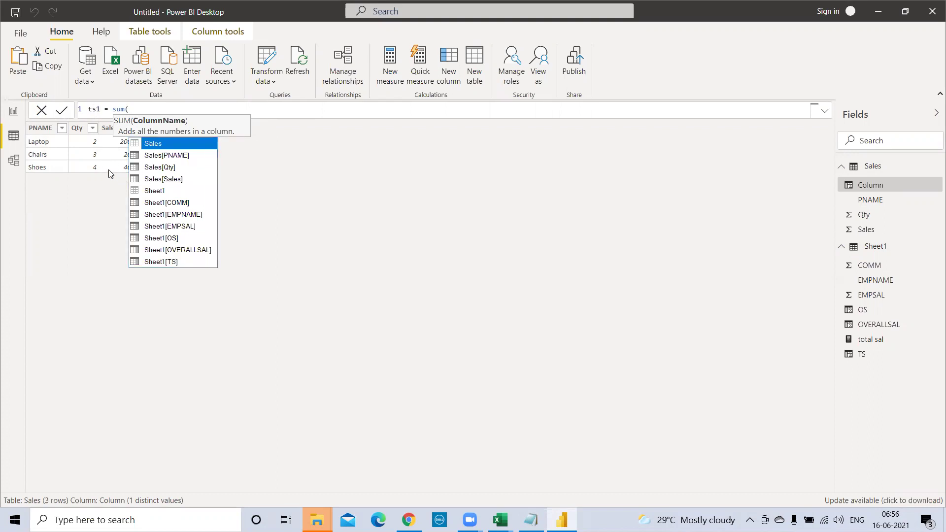
left_click(163, 167)
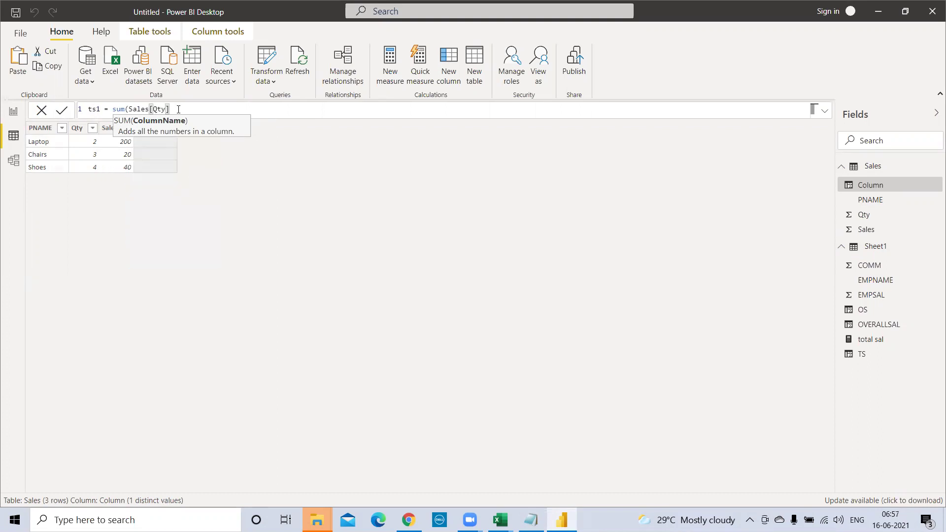
type("*Sale")
type("s[Sales")
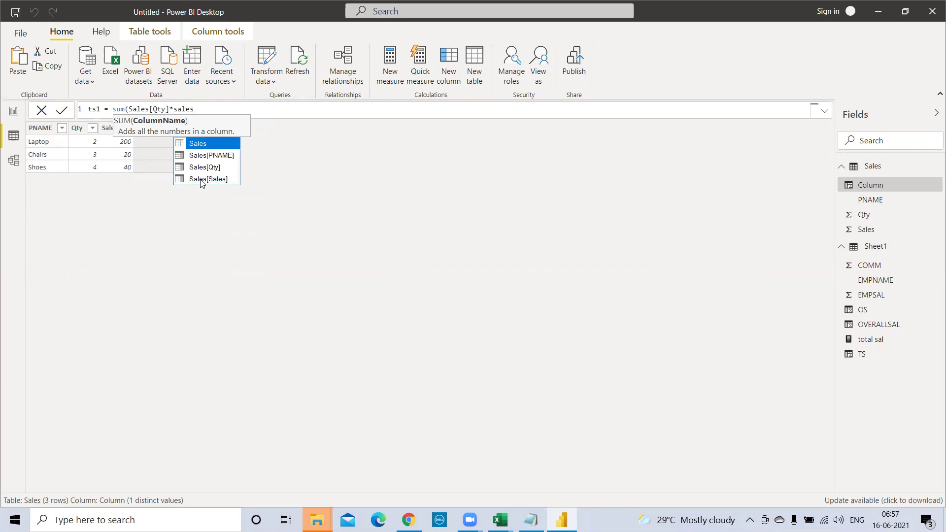
left_click(200, 179)
type(")")
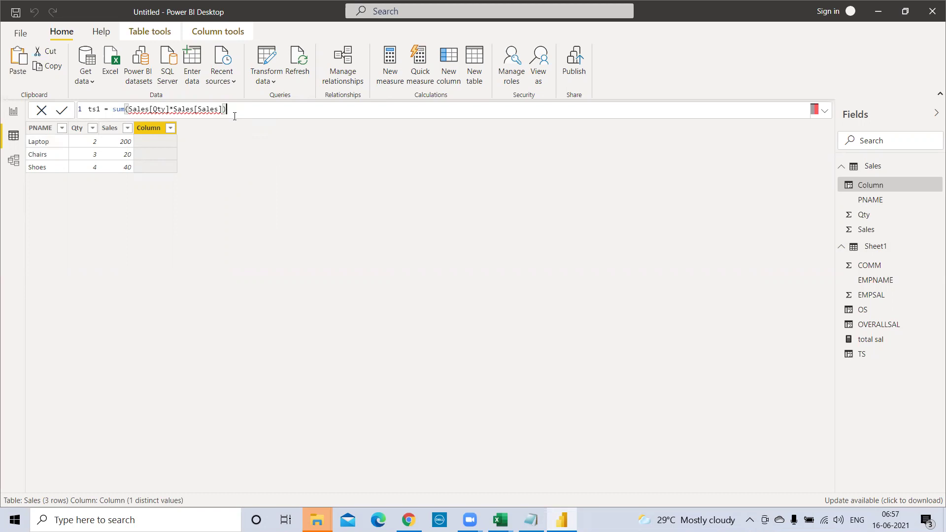
Step: Replace SUM with SUMX in the ts1 formula and remove the old argument
left_click(123, 111)
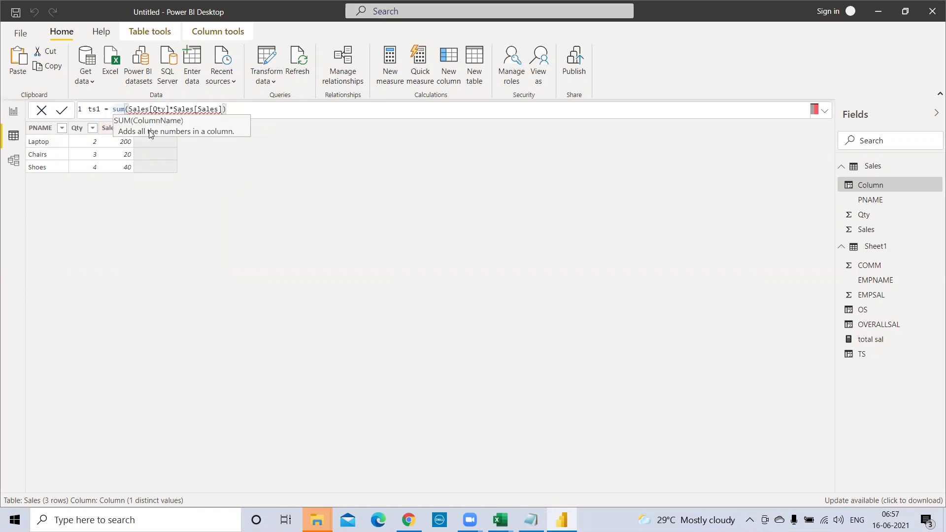
type("x")
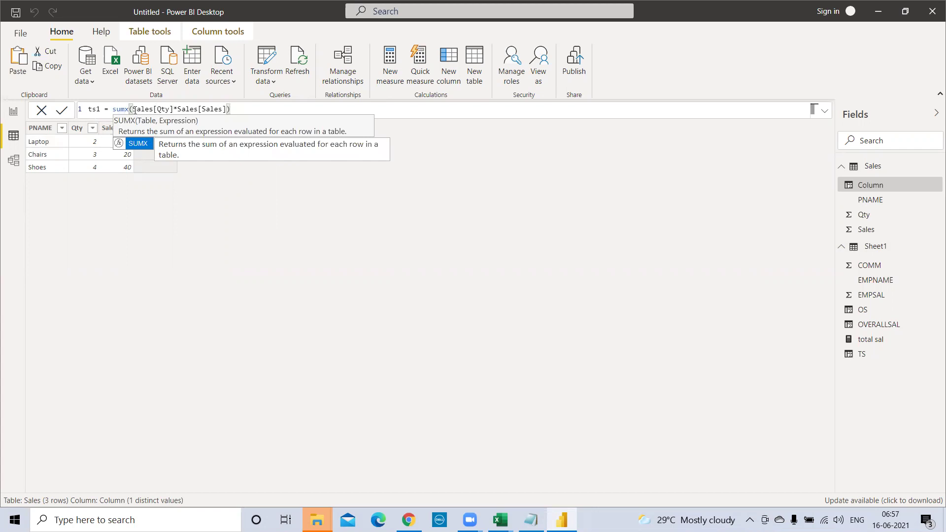
left_click_drag(134, 110, 247, 109)
key("BackSpace")
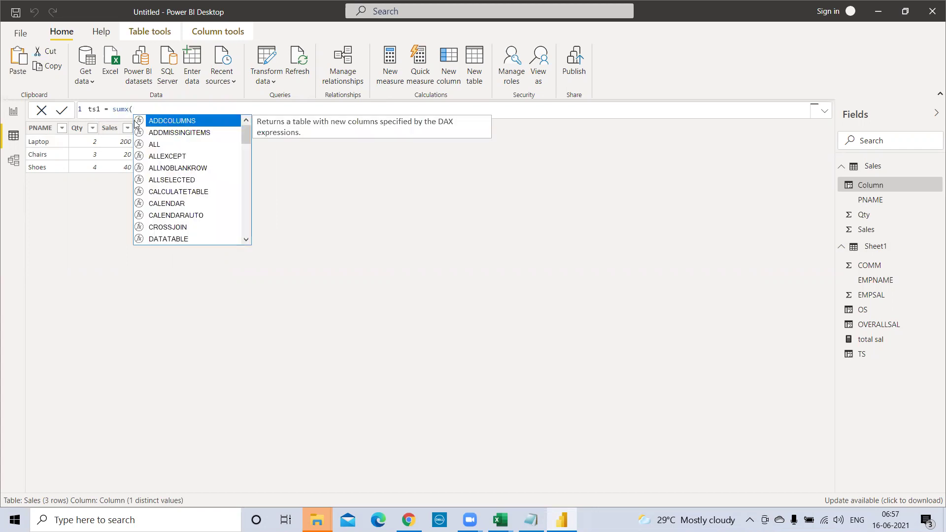
key("BackSpace")
key("BackSpace")
key("BackSpace")
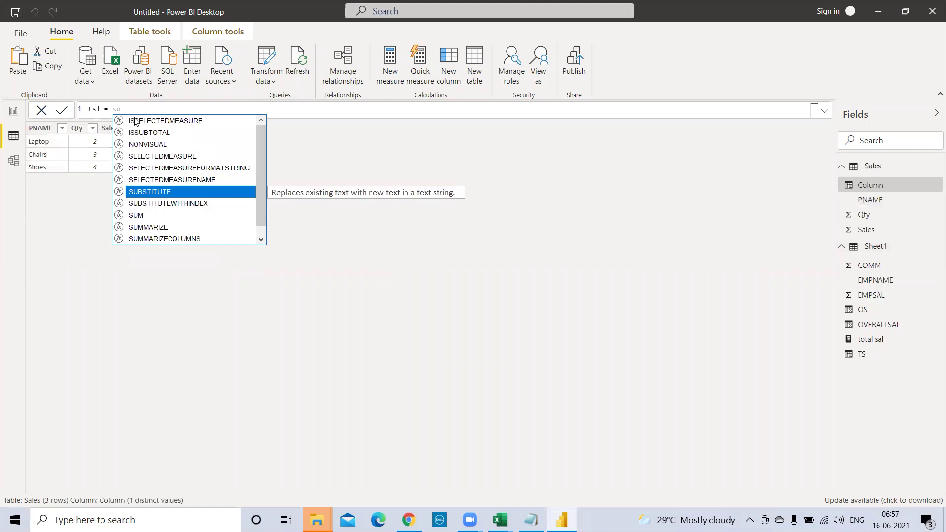
type("mx")
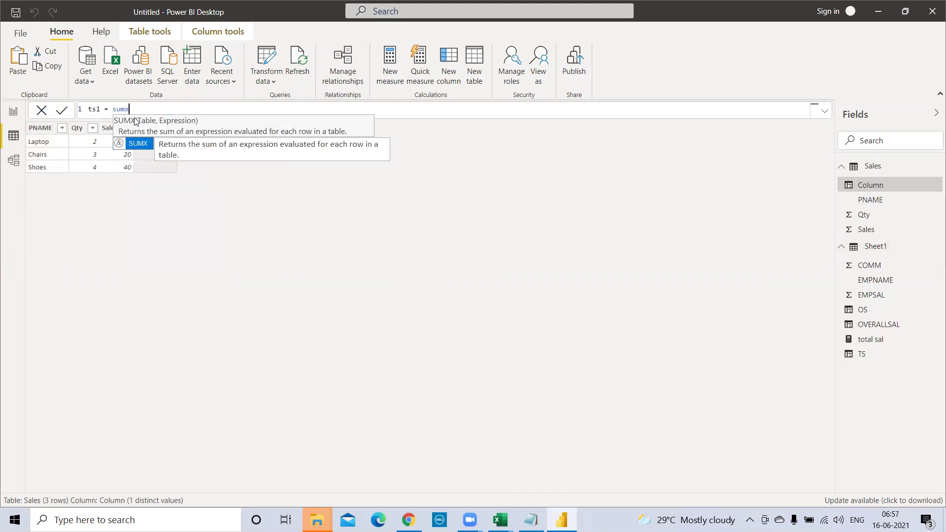
left_click(146, 146)
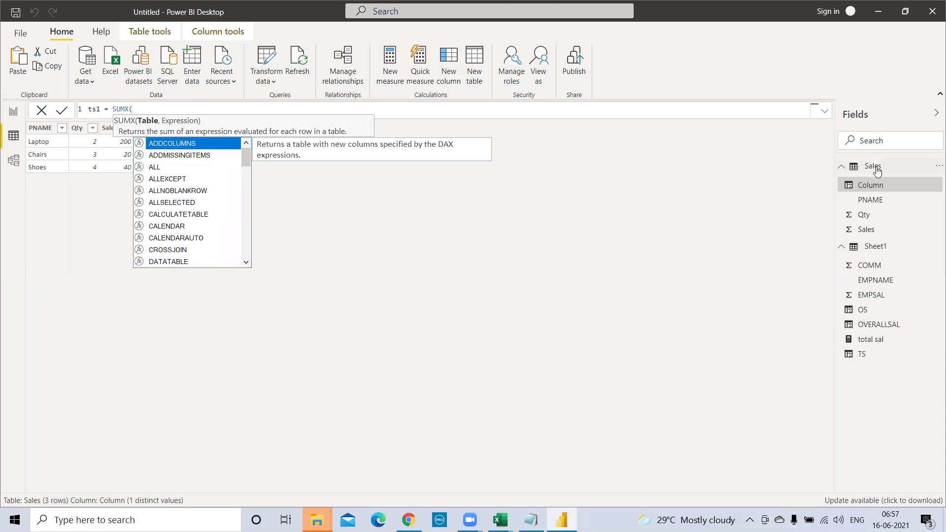
Step: Complete the formula as ts1 = SUMX(Sales,Sales[Qty]*Sales[Sales]) and commit the calculated column
type("sales")
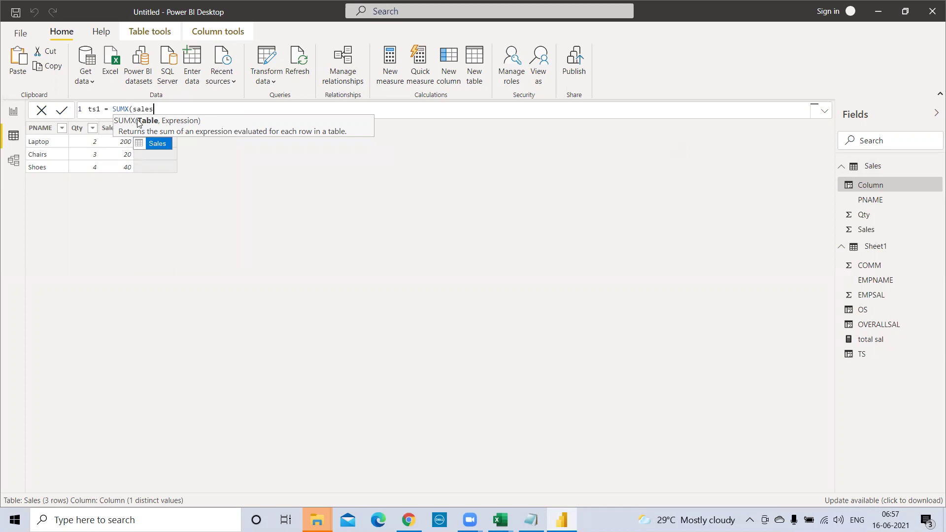
left_click(158, 143)
type(",")
type("qty")
left_click(198, 145)
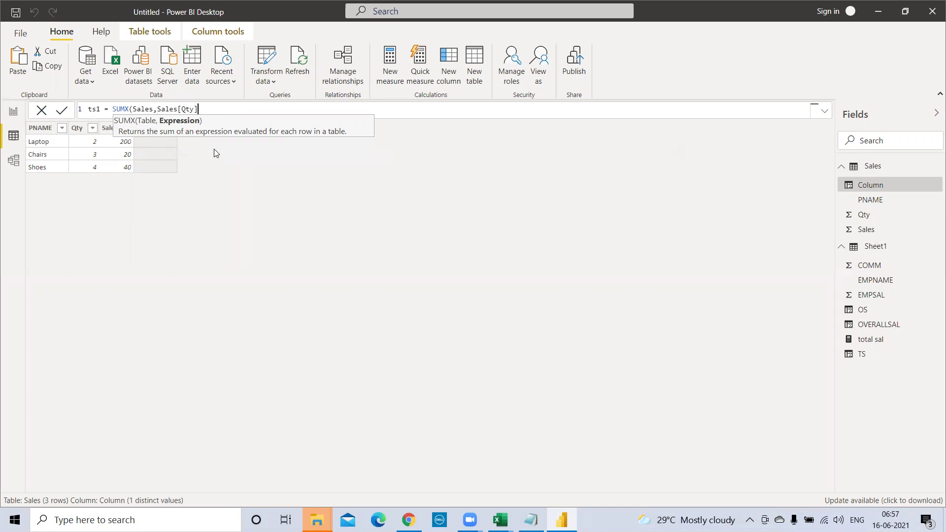
type("*sales")
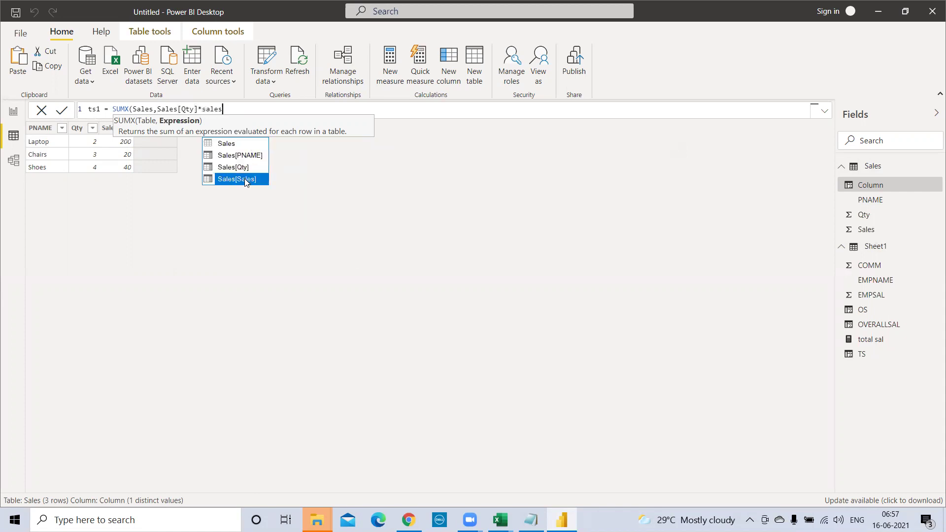
left_click(246, 179)
type(")")
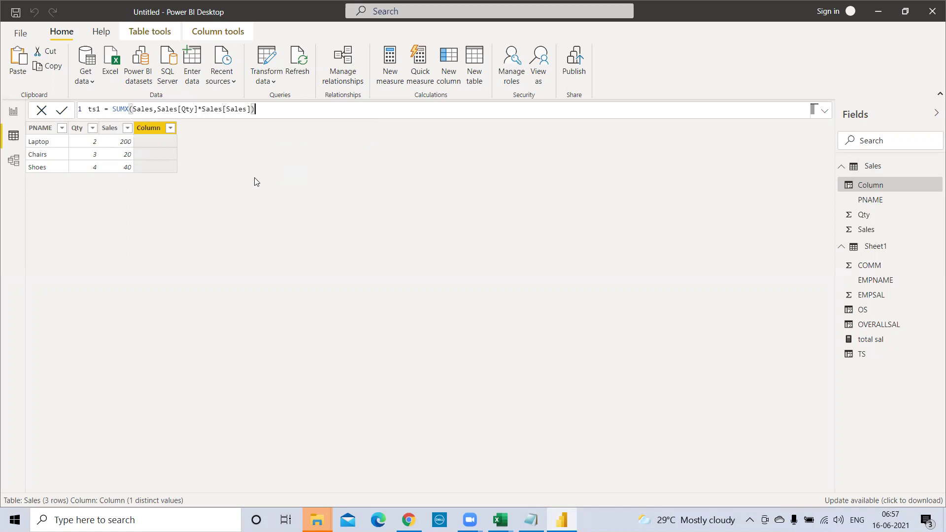
left_click_drag(156, 108, 253, 108)
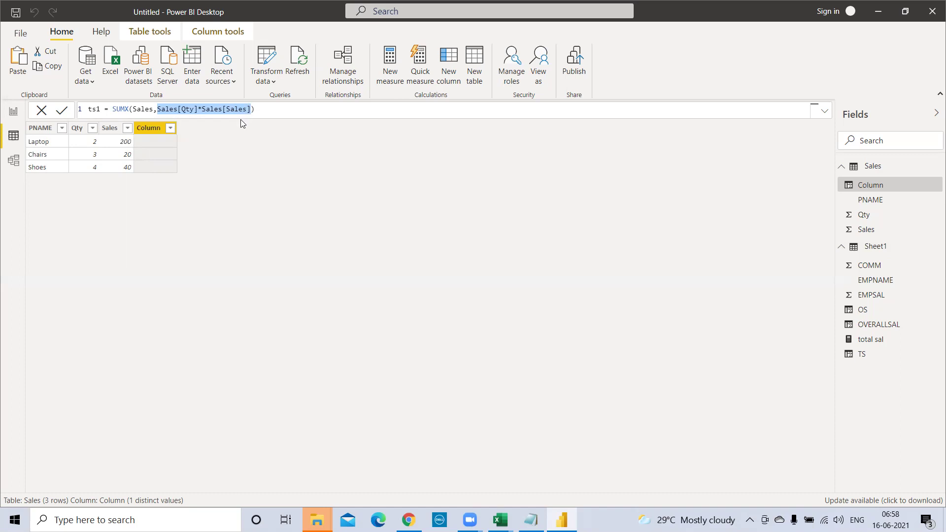
left_click(171, 167)
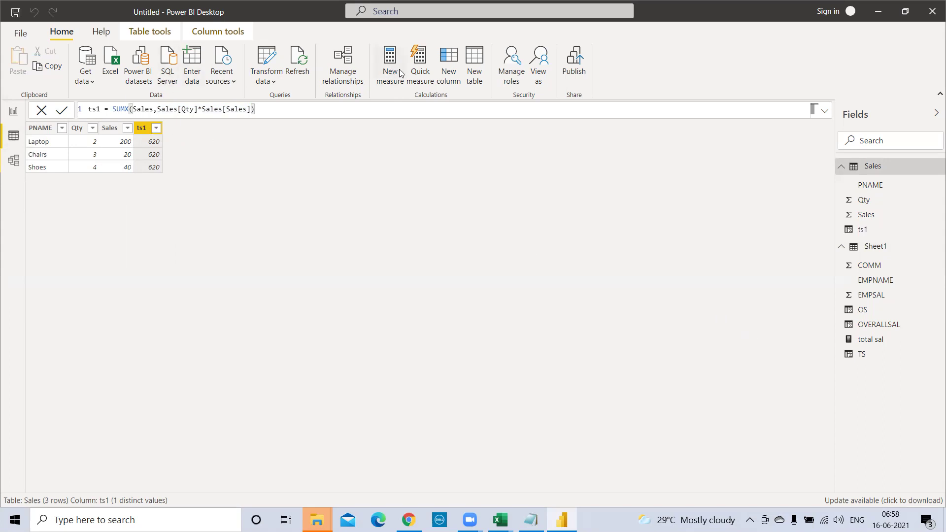
Step: Add a calculated column ts2 = sum(Sales[Qty])*sum(Sales[Sales]) to the Sales table, and redisplay the ts1 formula for comparison
left_click(453, 67)
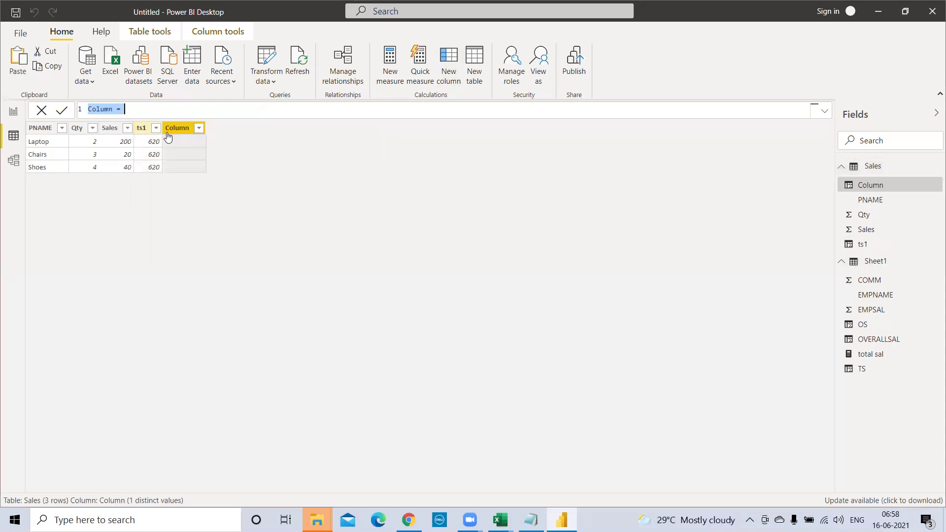
double_click(98, 108)
type("ts2 = sum(")
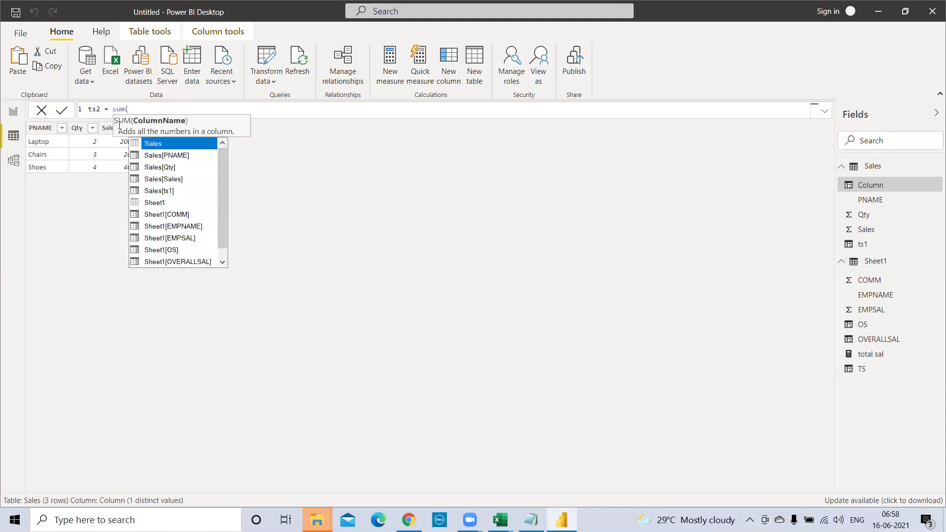
double_click(165, 170)
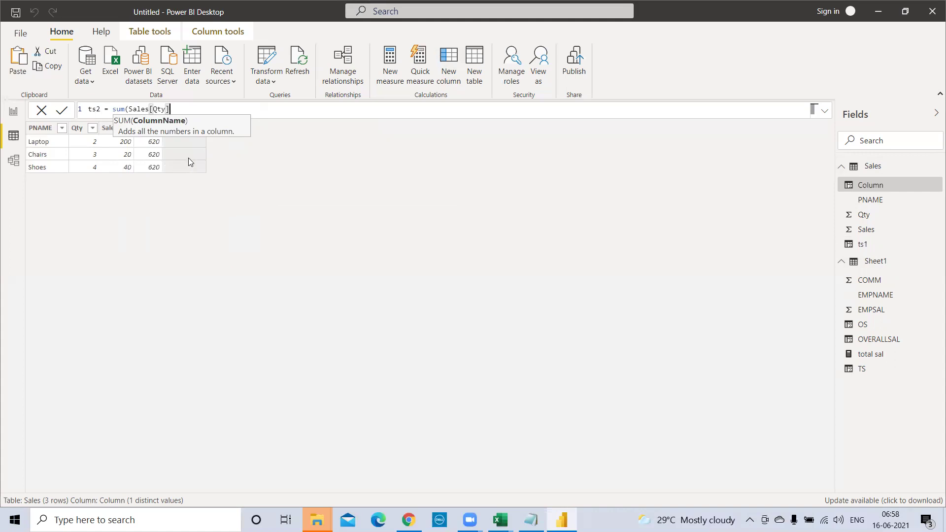
type(")*sum")
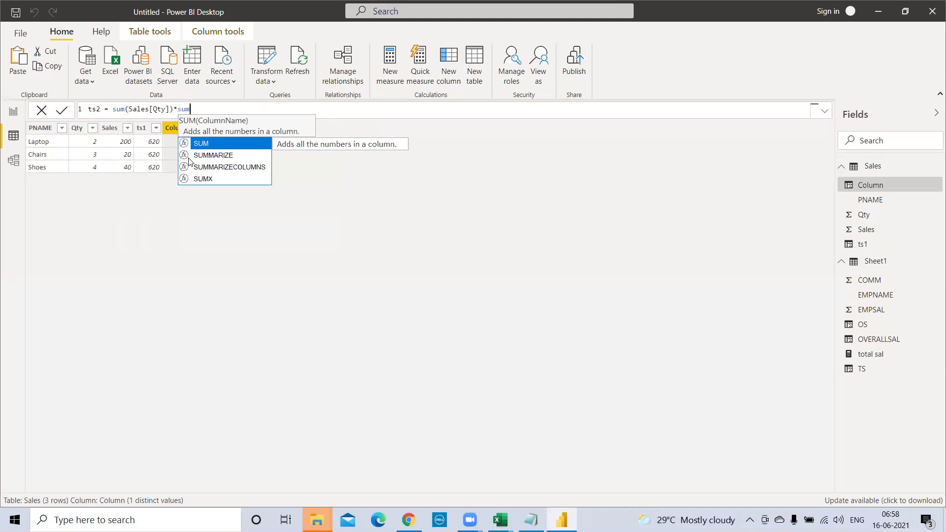
type("(sales")
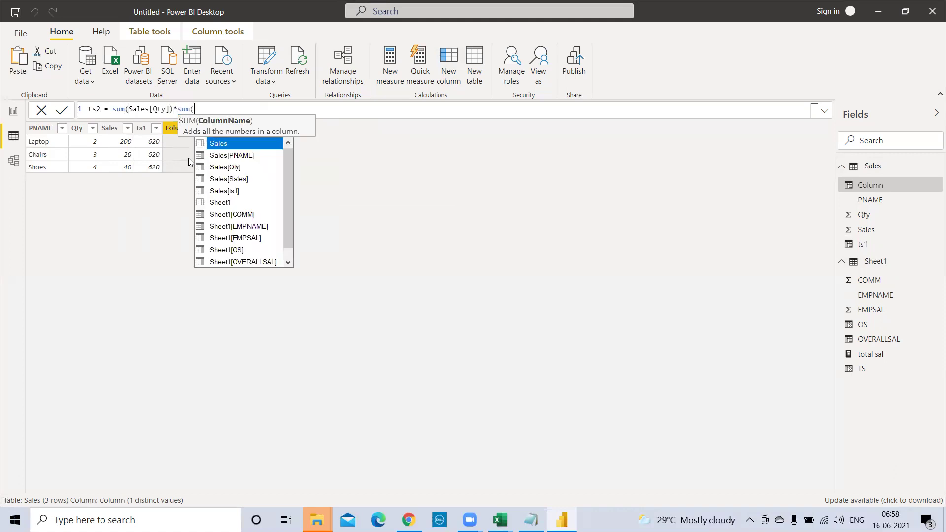
left_click(233, 179)
type(")")
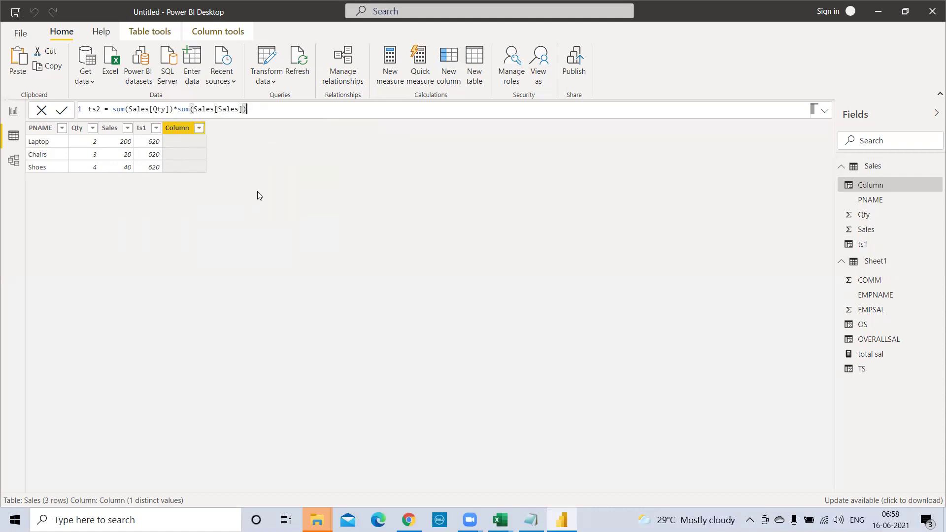
key("Return")
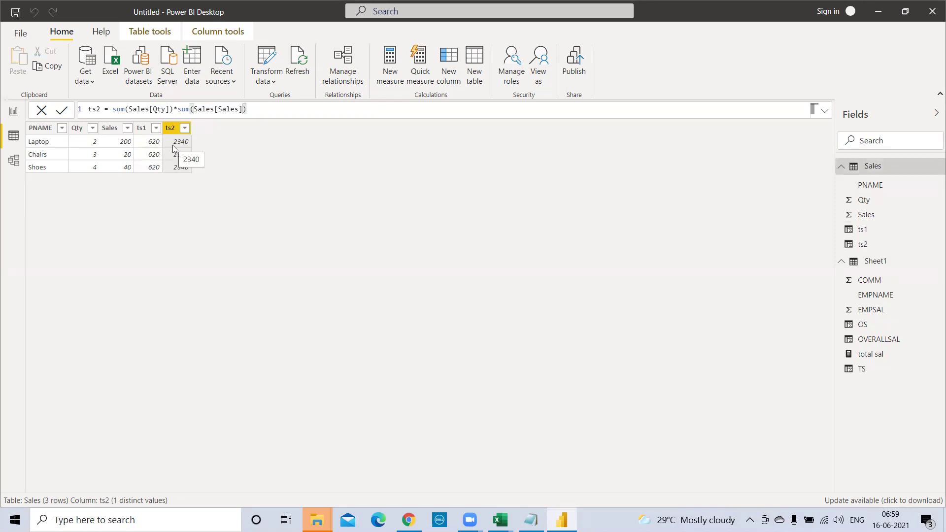
left_click(143, 130)
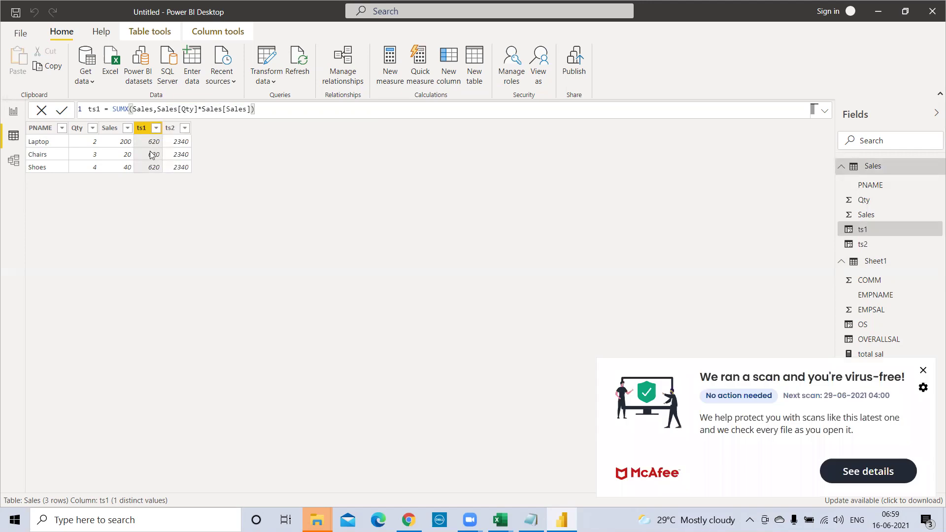
Step: Dismiss the McAfee notification and close the untitled Notepad note containing SUM(EMPSAL + COMM) without saving it
left_click(924, 371)
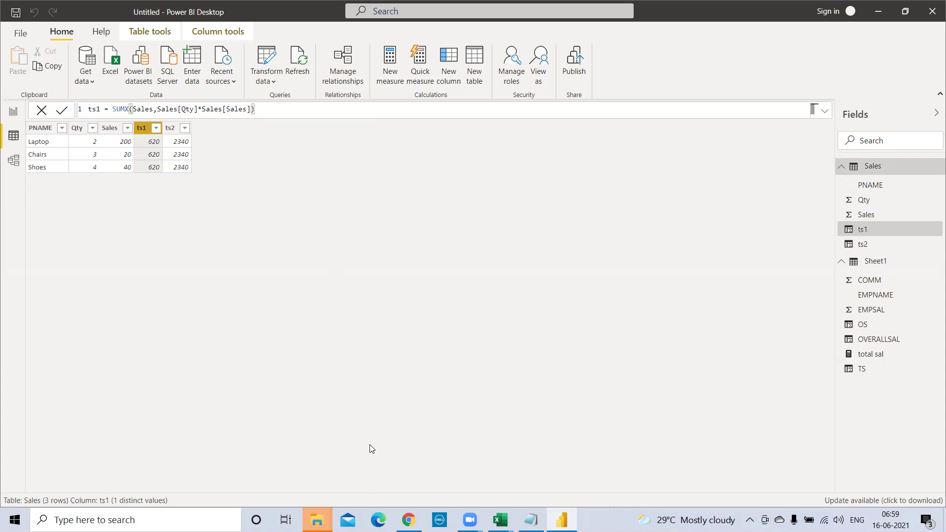
left_click(518, 518)
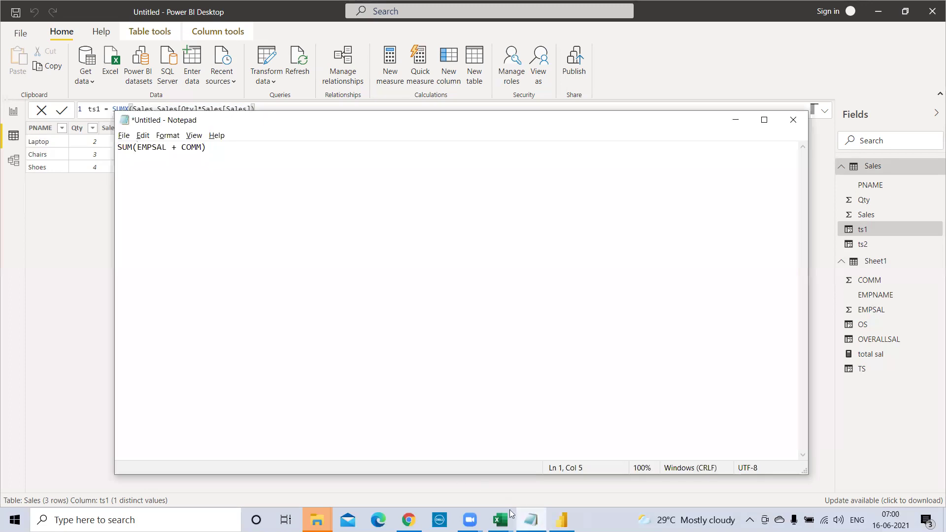
left_click(523, 518)
left_click(523, 518)
left_click(793, 119)
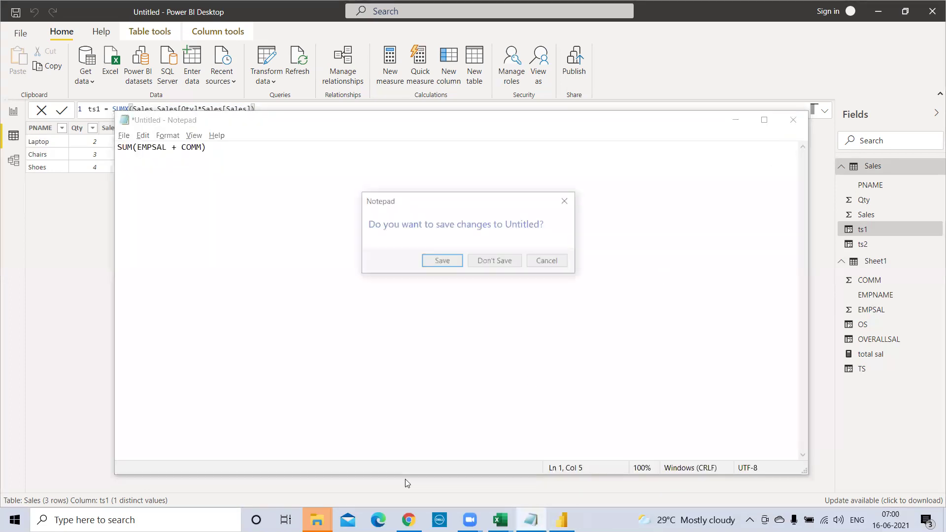
left_click(495, 261)
Step: Open the text file DAX Functions Math and Statistical Functions from the powerpivotmaterial folder and find its question on SUM versus SUMX
left_click(401, 519)
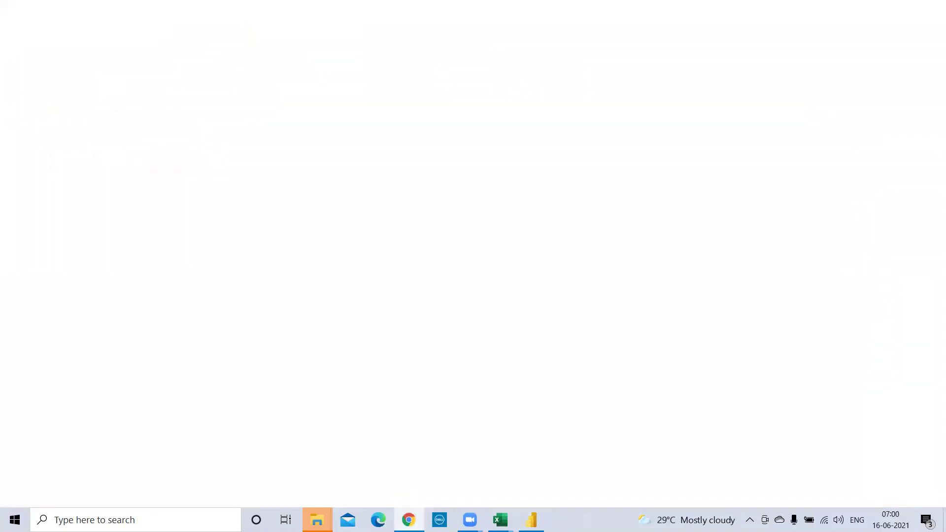
mouse_move(317, 519)
left_click(251, 473)
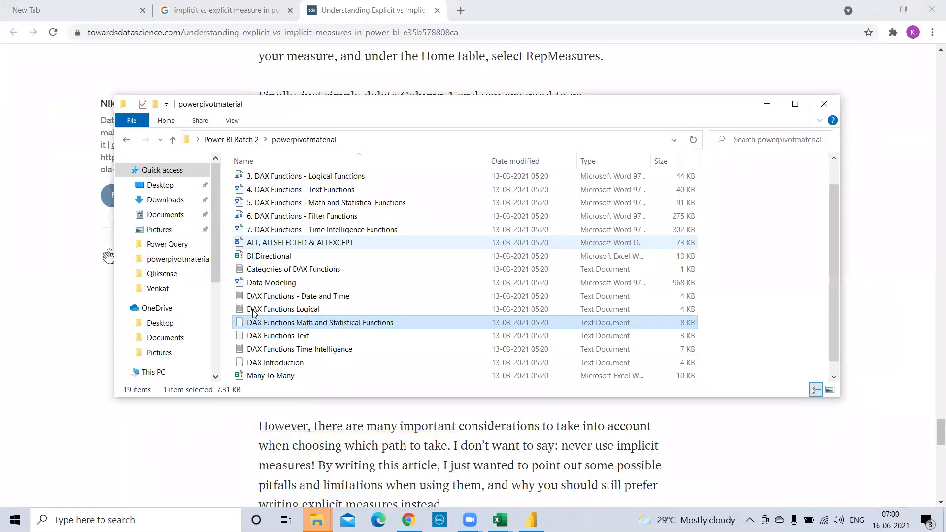
double_click(278, 328)
scroll(290, 364, "down", 12)
scroll(290, 365, "down", 20)
scroll(226, 339, "up", 3)
left_click(348, 248)
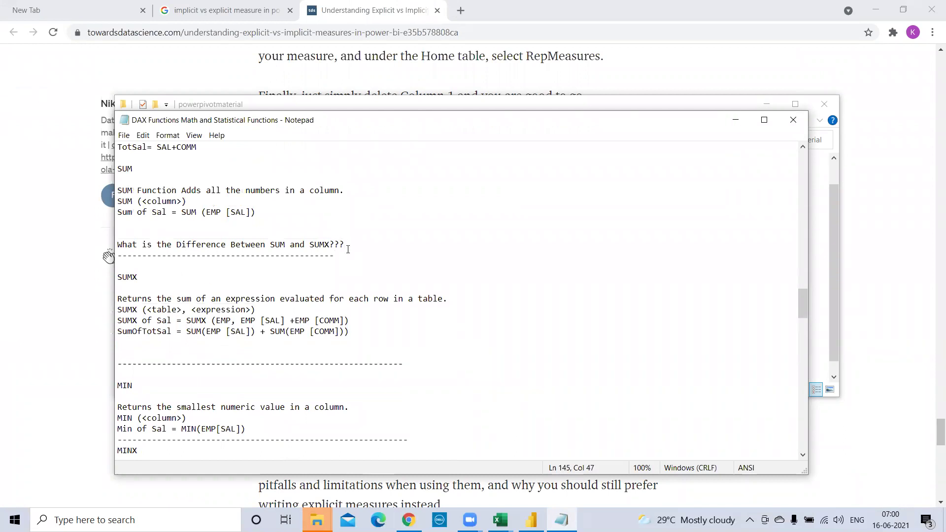
Step: Review the SUM and SUMX notes, highlighting the SUM definition and the SUMX section with its example formulas
scroll(312, 301, "up", 2)
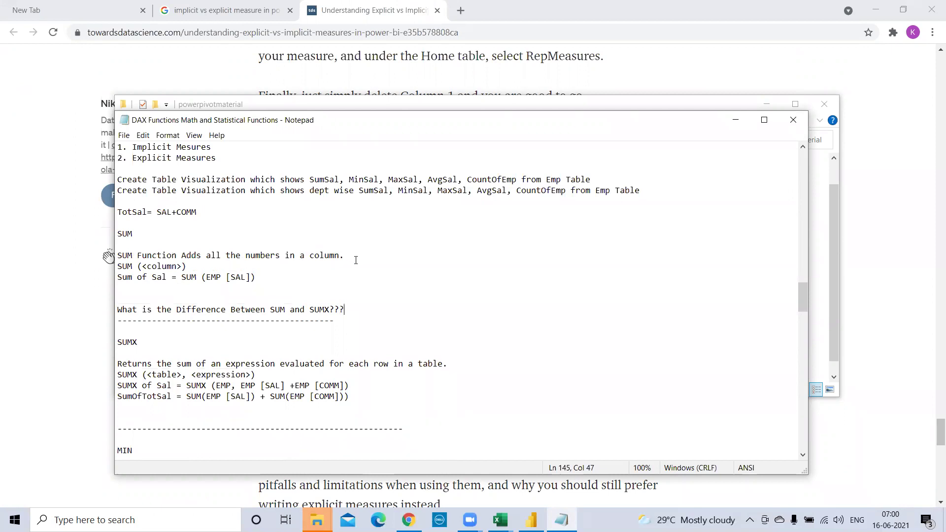
left_click_drag(345, 256, 115, 257)
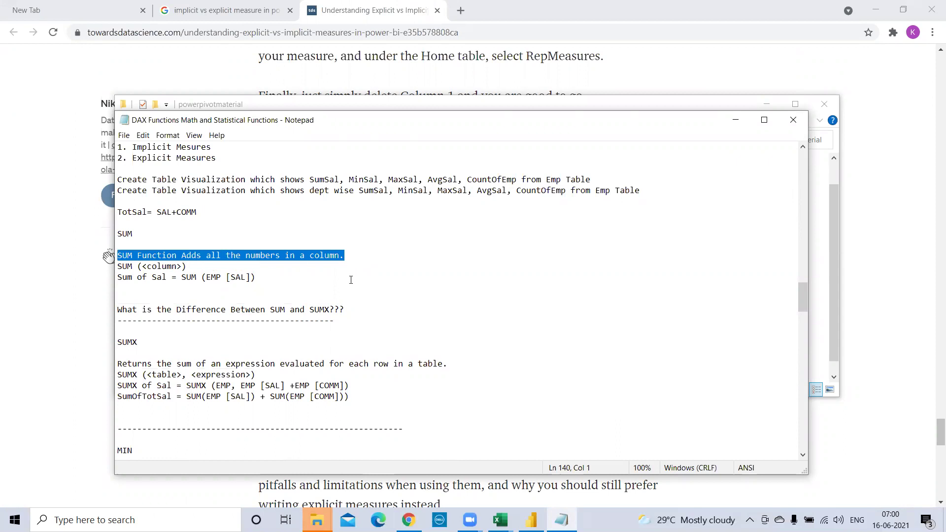
scroll(271, 360, "down", 1)
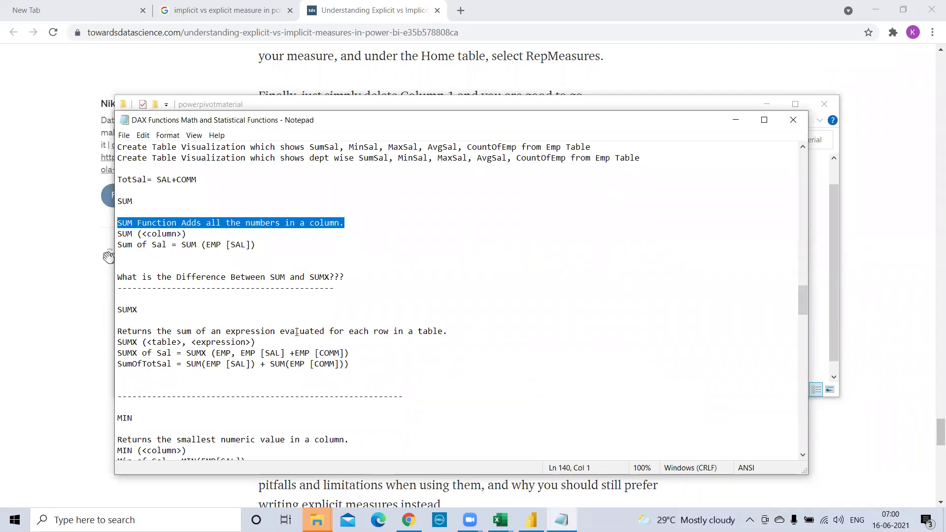
left_click(473, 333)
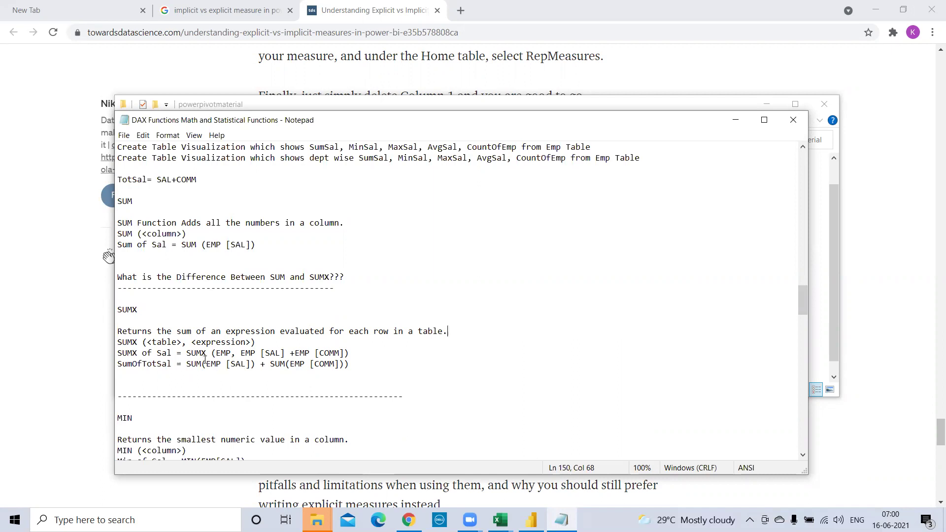
left_click_drag(350, 364, 104, 307)
Step: Switch to Chrome, search Google for "sum vs sumx power bi" in a new tab and skim the results
left_click(307, 103)
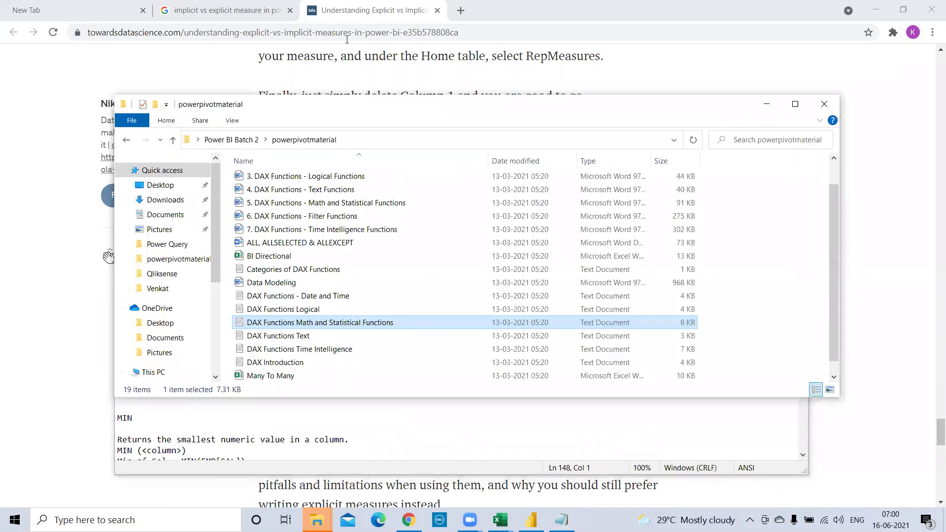
left_click(462, 12)
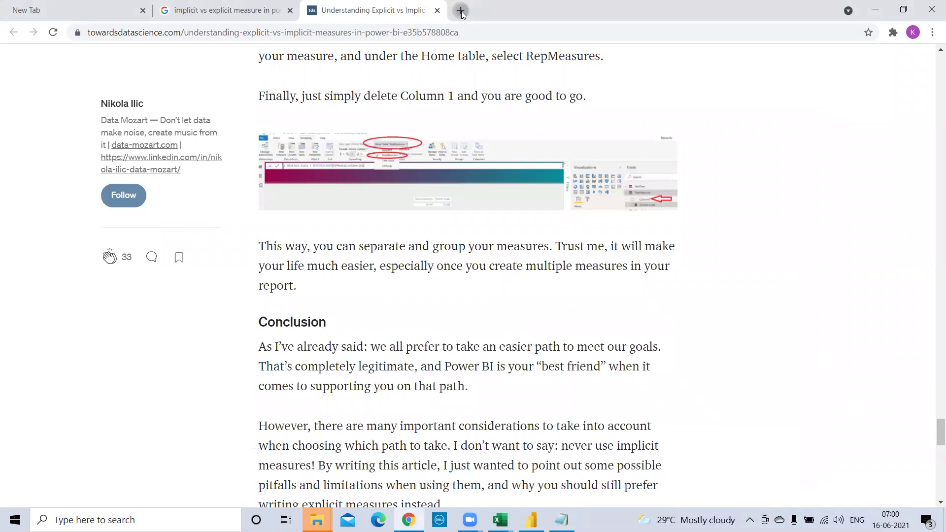
type("sum")
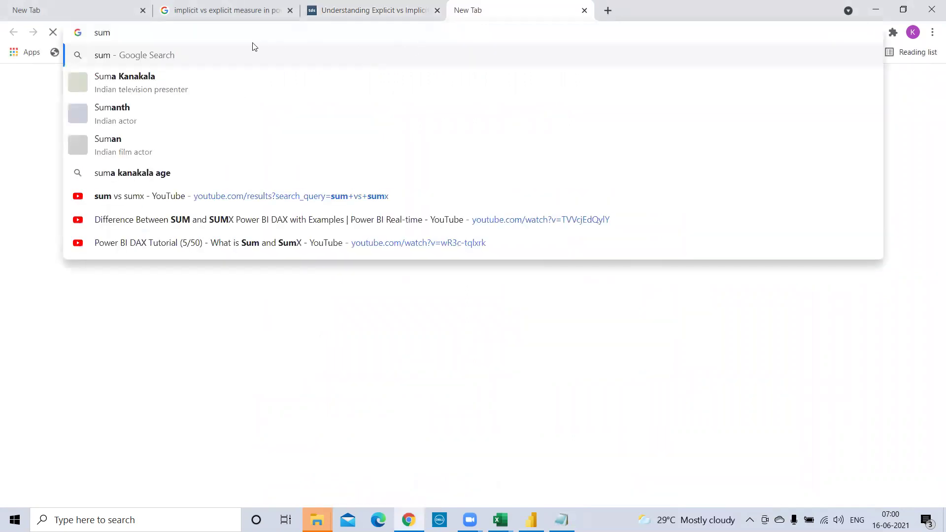
type("vs s")
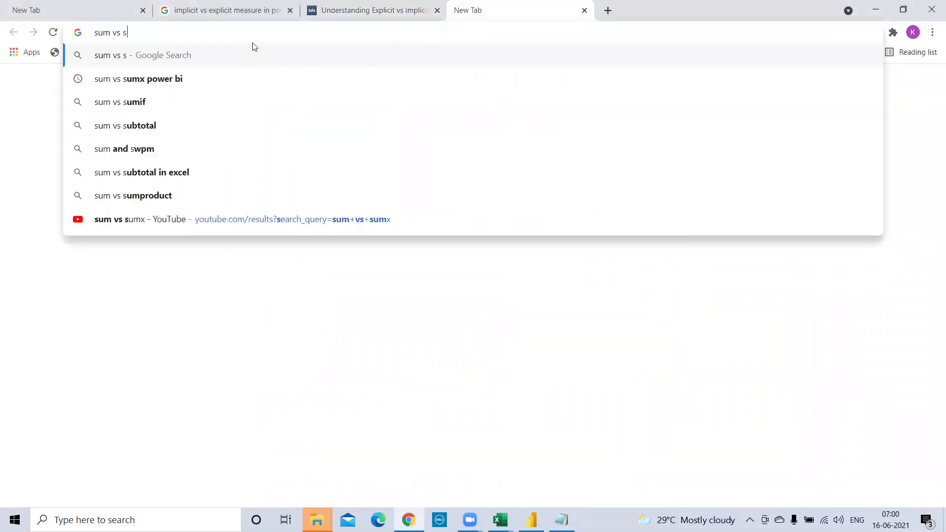
type("umx")
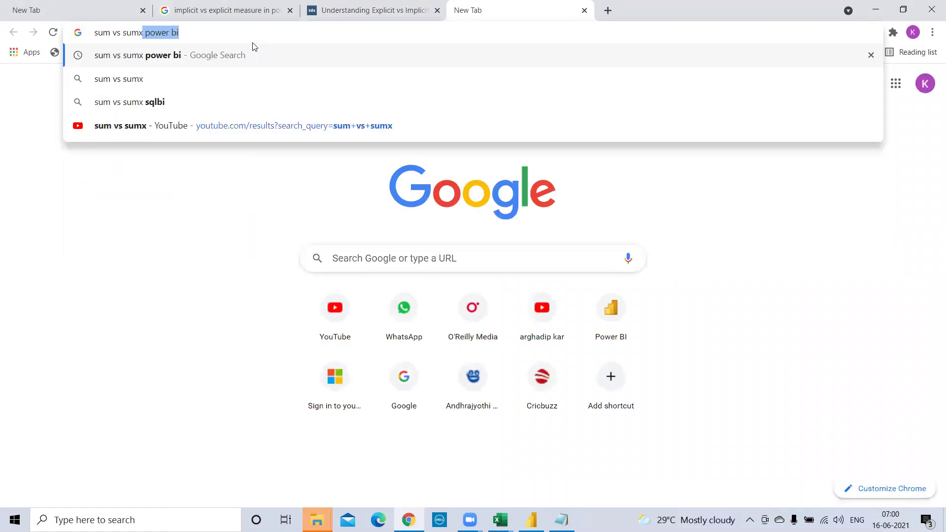
key("Return")
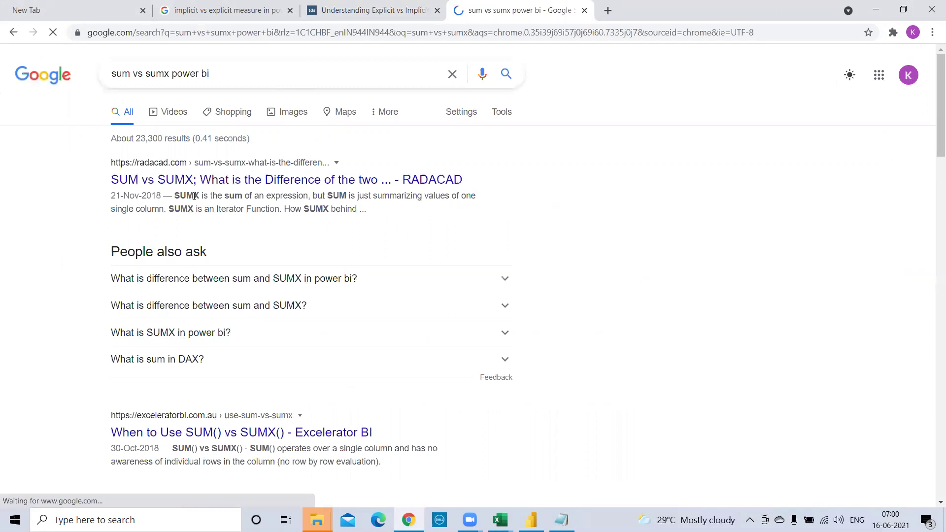
scroll(199, 279, "down", 3)
scroll(201, 281, "up", 3)
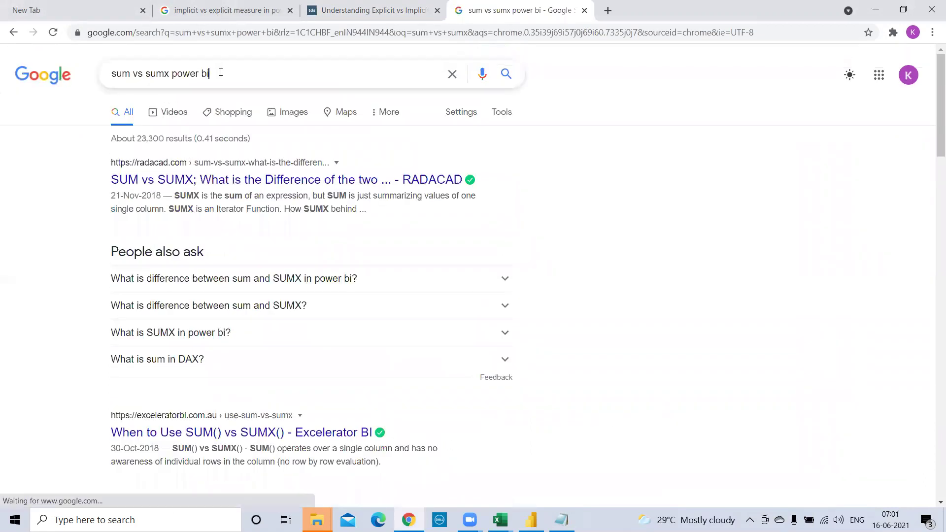
Step: Refine the Google search to "sum vs sumx power bi dax" and look through the results
left_click(228, 76)
type("dax")
key("Return")
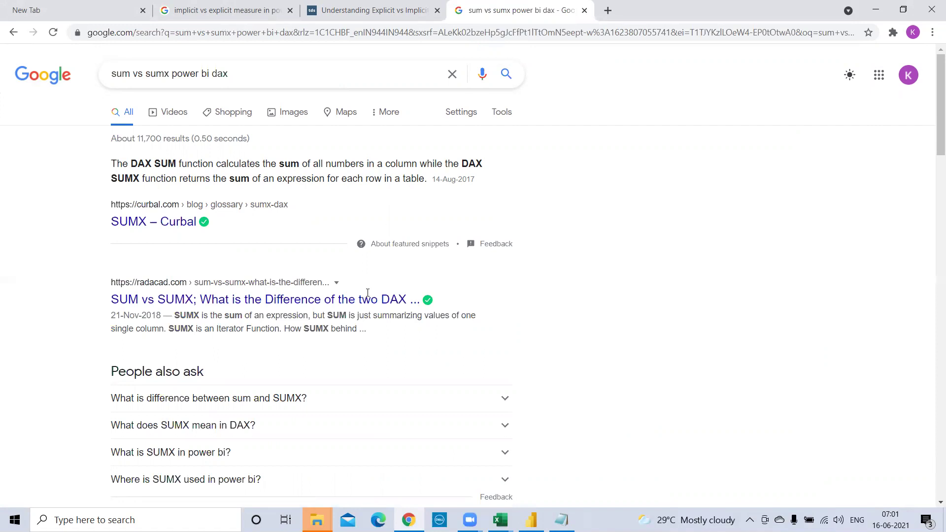
scroll(365, 296, "down", 5)
scroll(365, 316, "up", 5)
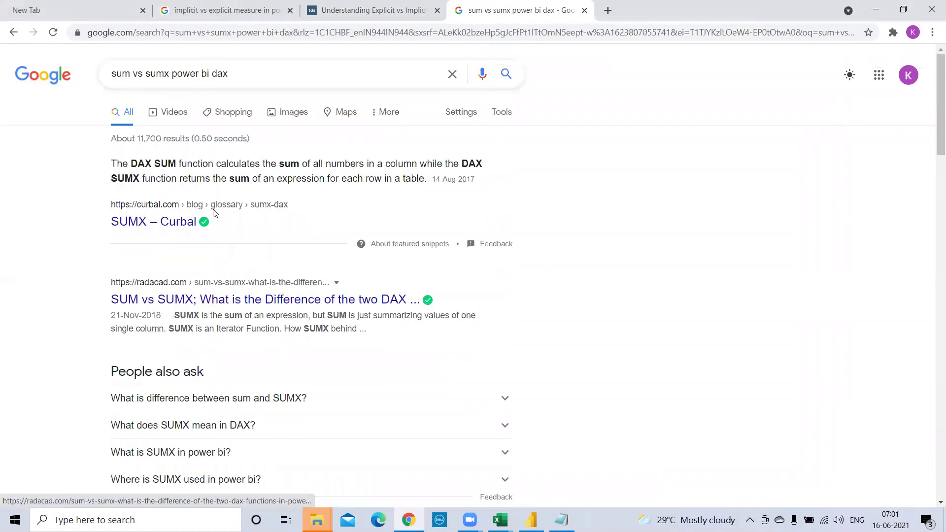
Step: Narrow the Google search to "sum vs sumx power bi dax microsoft"
left_click(243, 78)
type("micros")
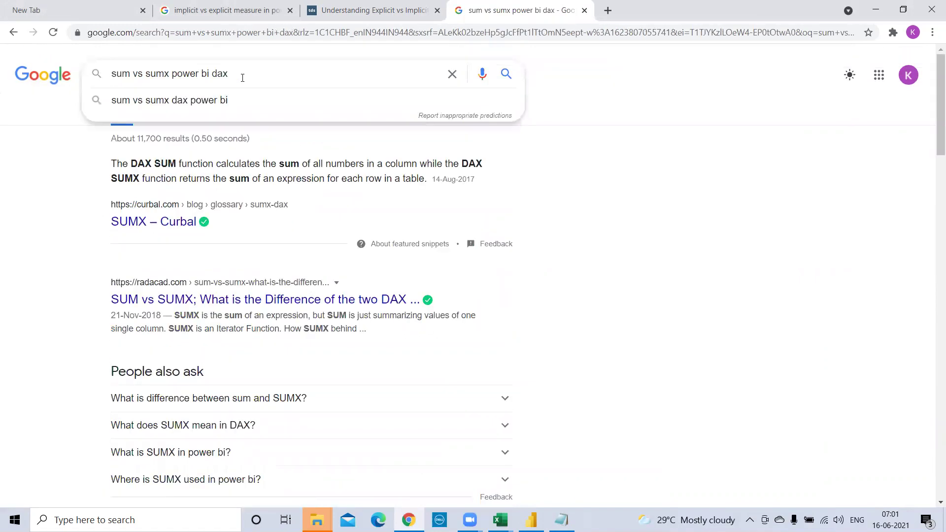
type("oft")
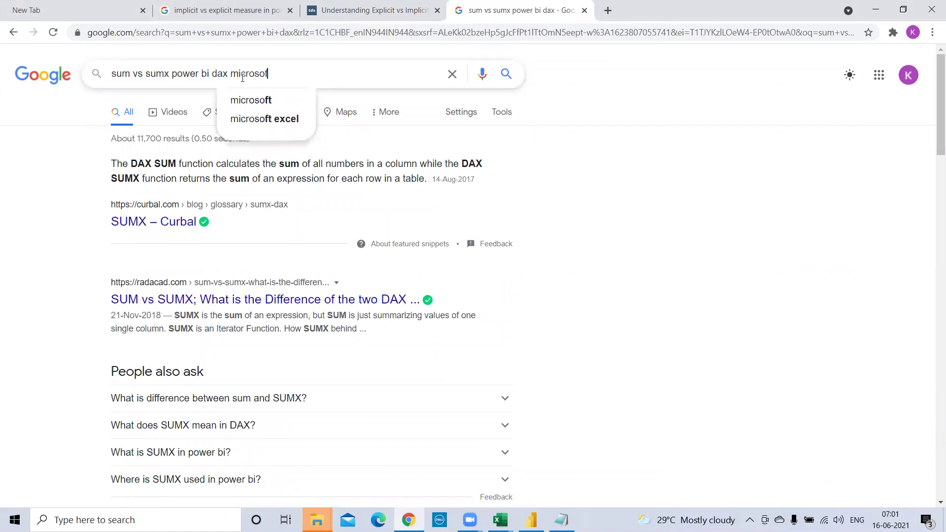
key("Return")
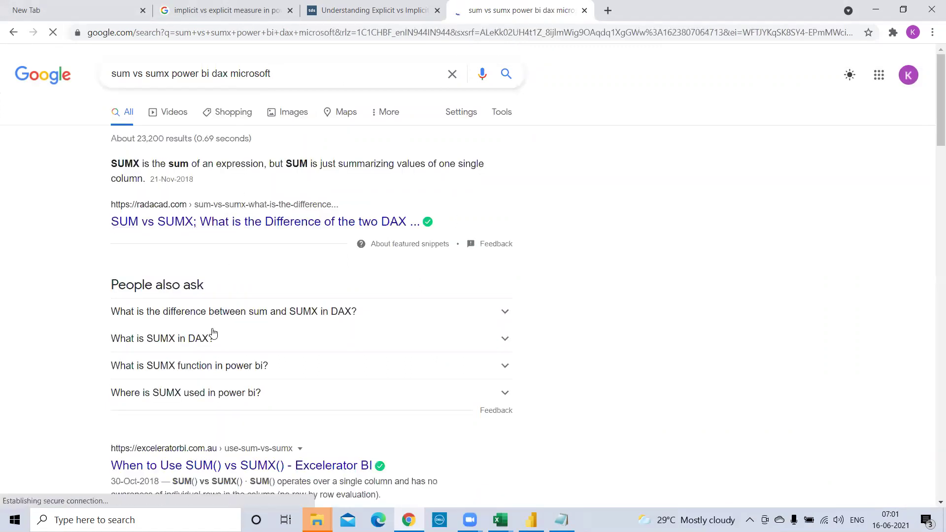
Step: Open the Microsoft Docs result for the SUMX function (DAX) in a new tab and highlight its one-sentence definition
scroll(212, 332, "down", 5)
scroll(211, 411, "down", 8)
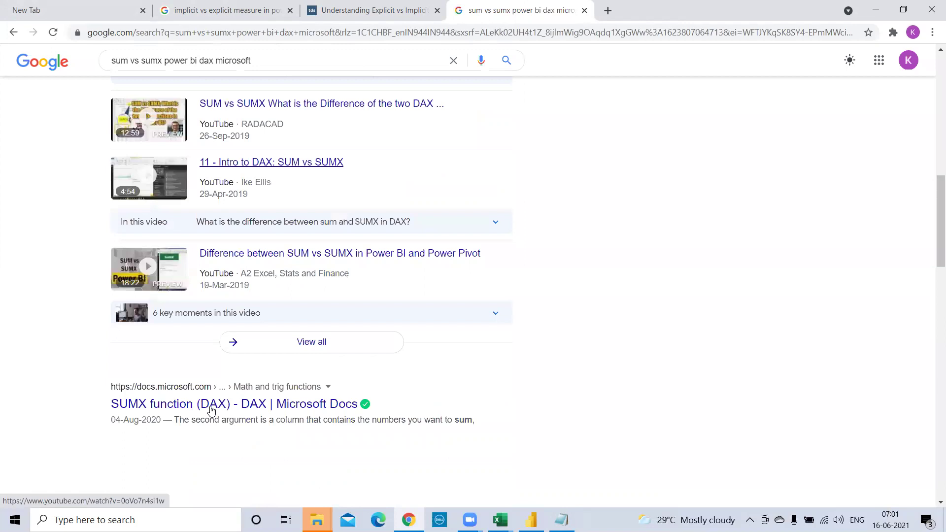
middle_click(197, 222)
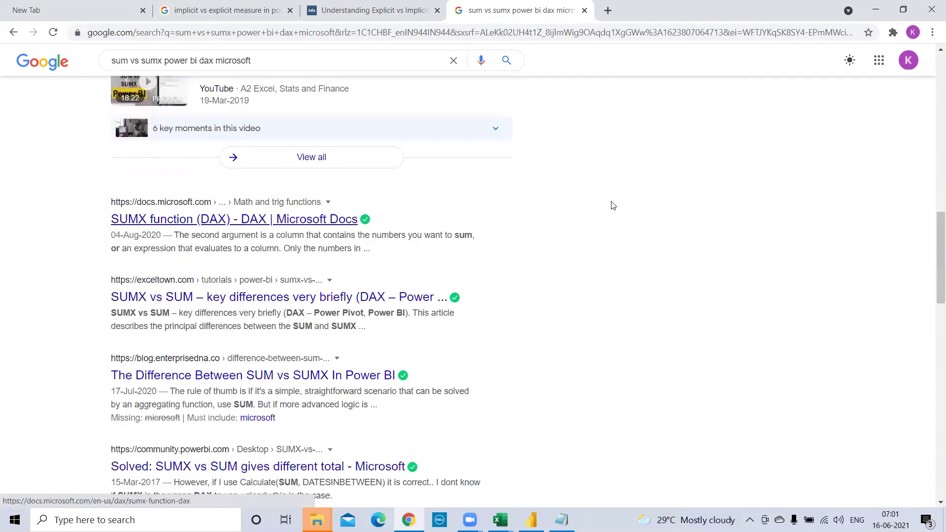
left_click(603, 5)
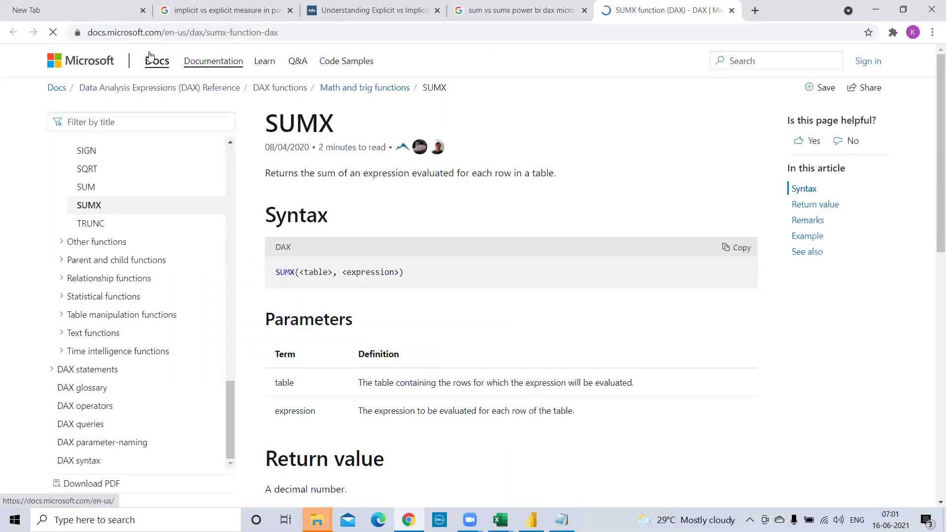
scroll(315, 193, "down", 1)
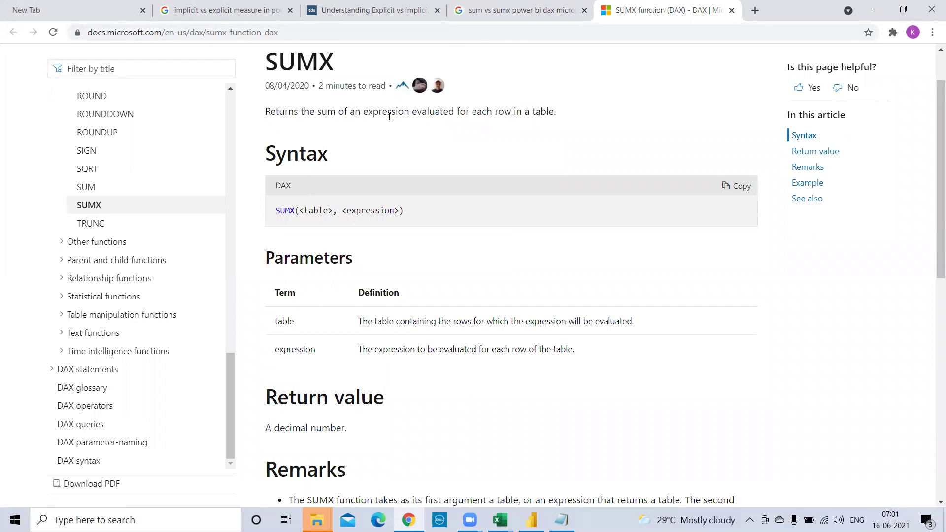
left_click_drag(563, 117, 266, 112)
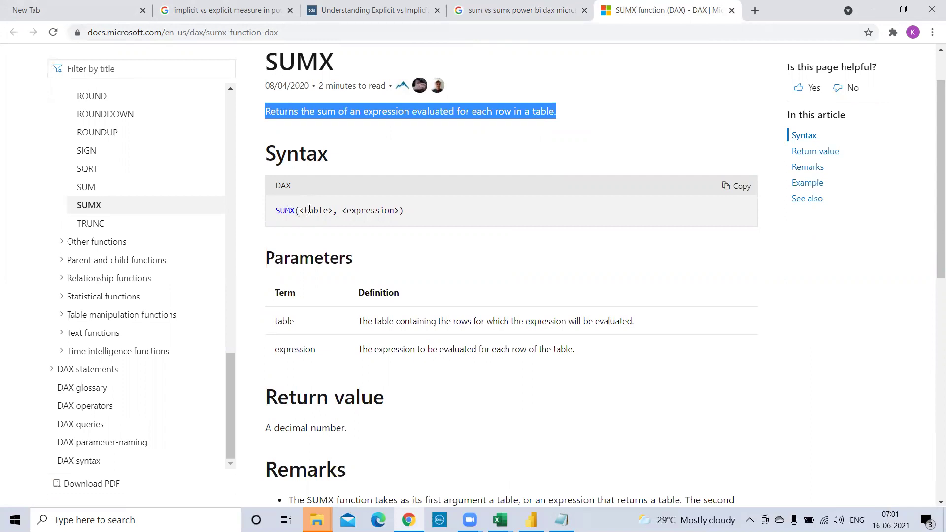
Step: Read through the SUMX article's syntax, parameters, remarks and example, and return to its beginning
left_click(329, 209)
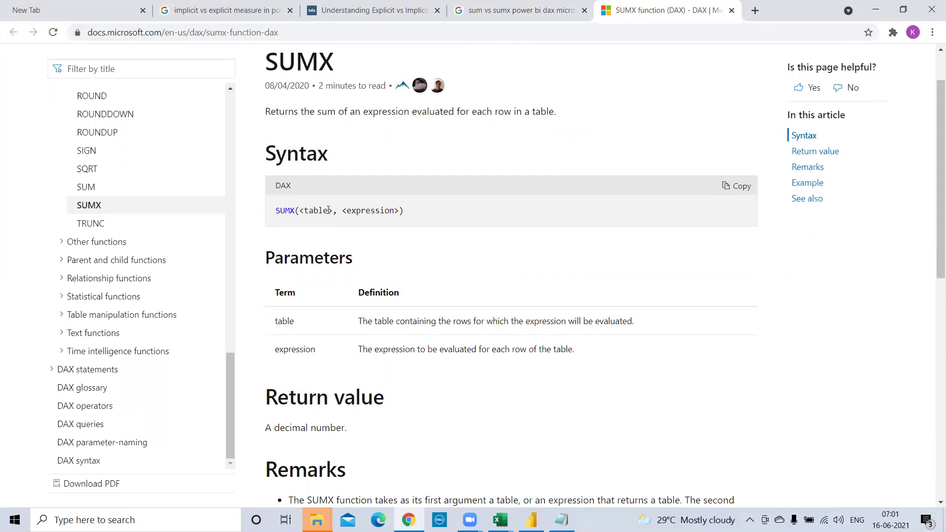
scroll(365, 225, "down", 1)
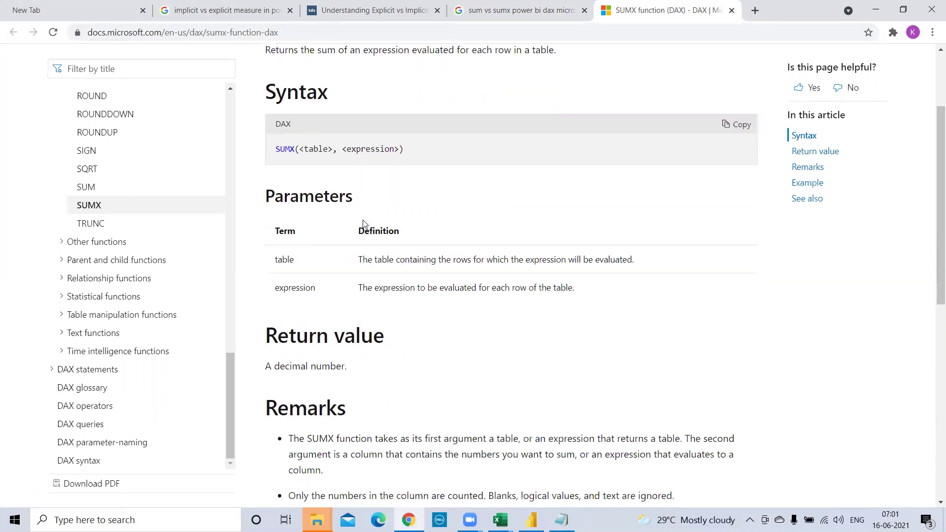
scroll(364, 224, "down", 7)
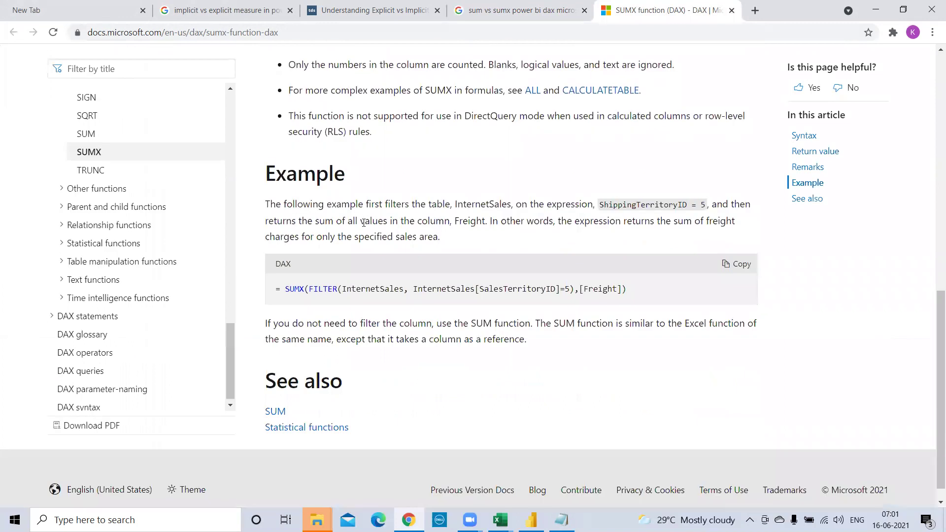
scroll(364, 223, "down", 1)
scroll(365, 225, "up", 10)
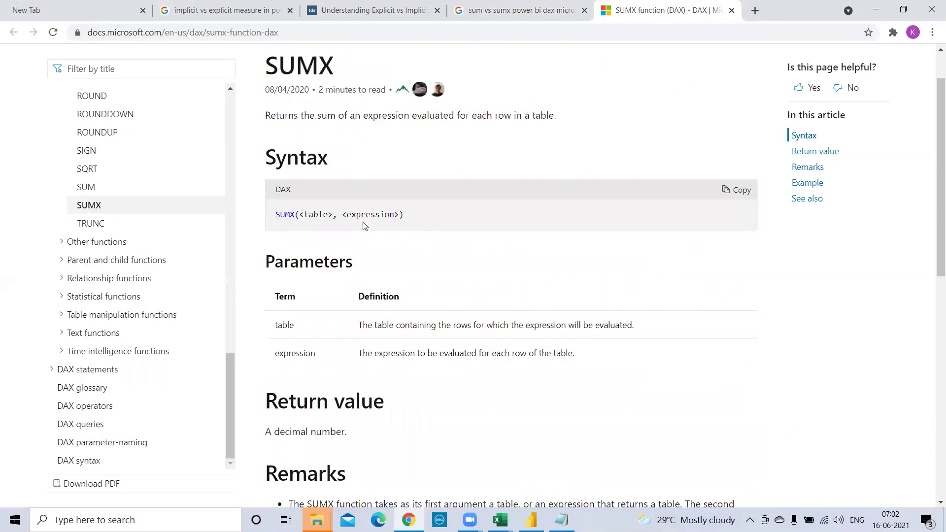
Step: Open the SUM function article in the DAX reference, highlight its title and read down to the remarks and example
left_click(101, 189)
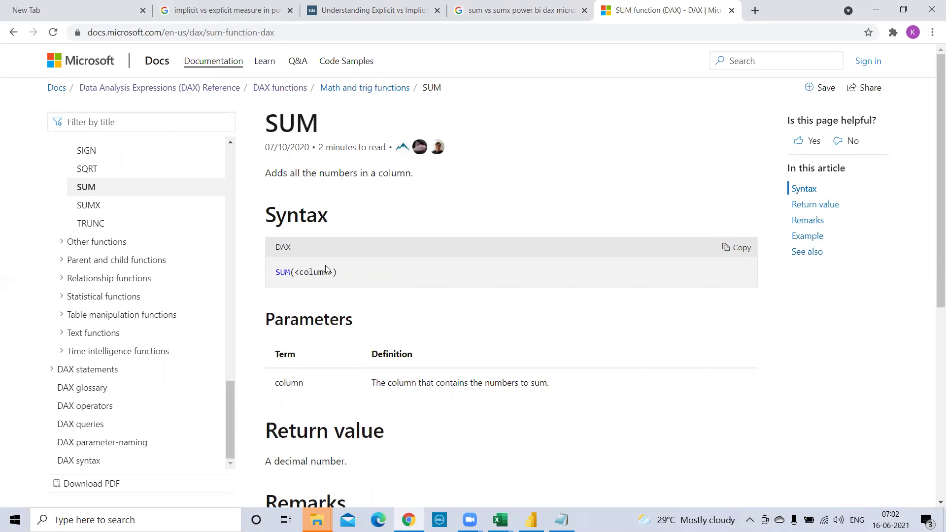
left_click_drag(267, 127, 331, 129)
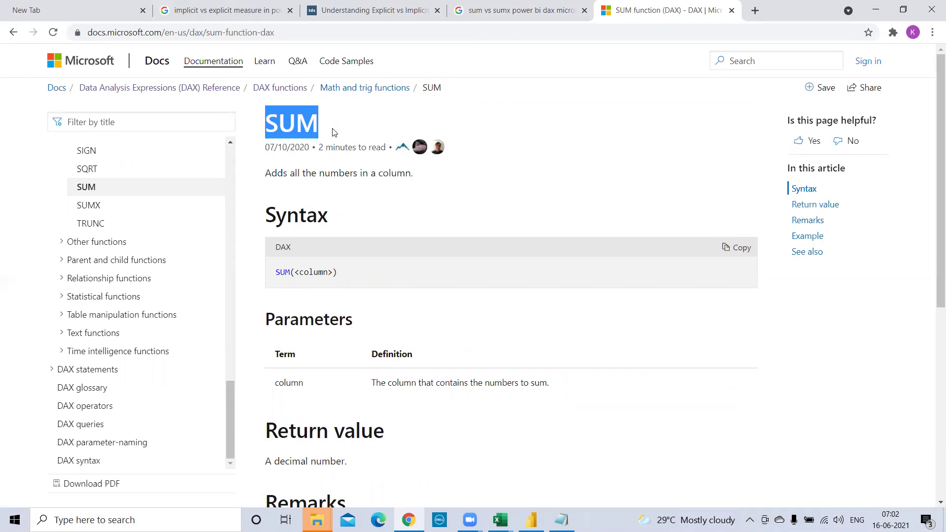
scroll(340, 211, "down", 6)
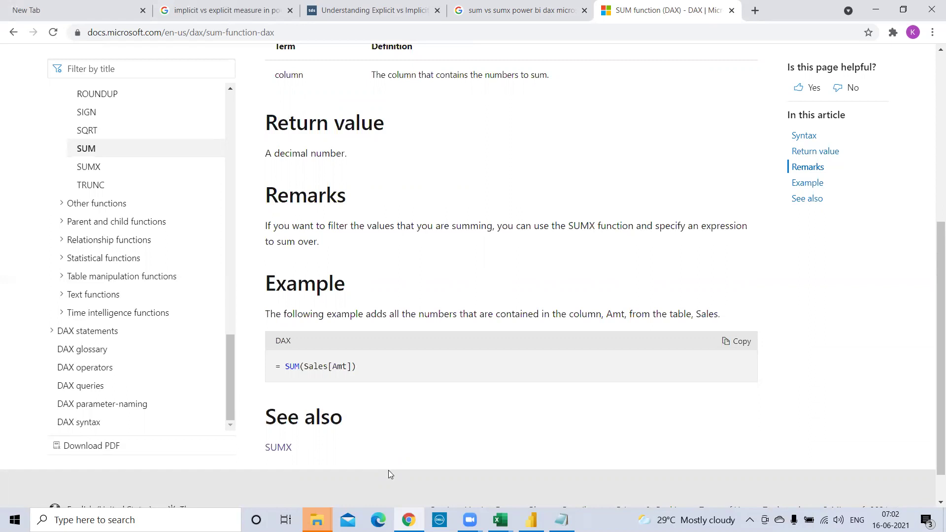
Step: Switch to the DAX Functions Math and Statistical Functions notes in Notepad, skim the function entries from SUMX to SUMMARIZE and back to INT, and minimize them
left_click(562, 520)
scroll(126, 281, "down", 5)
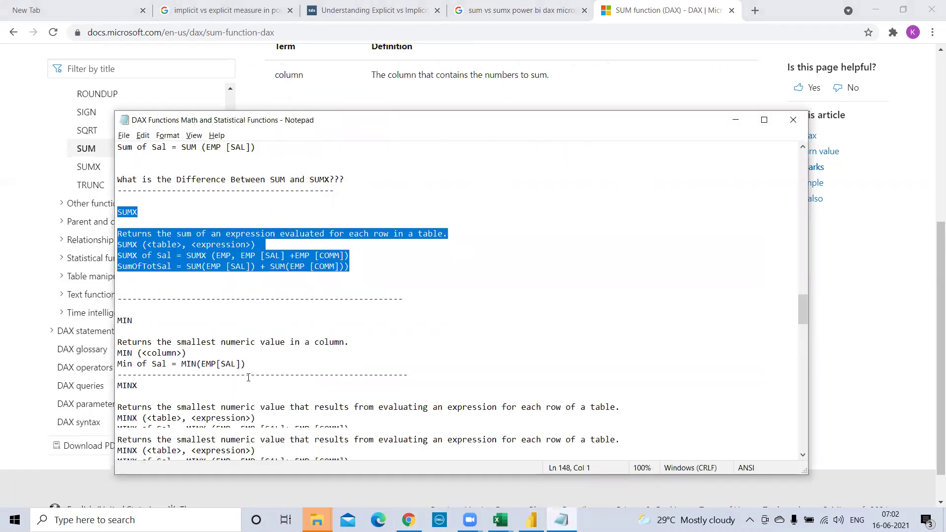
scroll(126, 281, "down", 15)
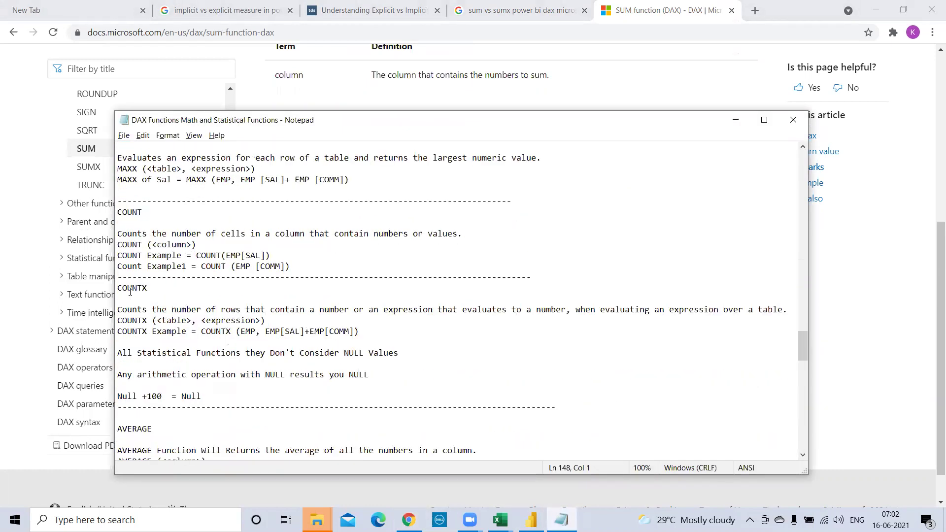
scroll(138, 325, "down", 15)
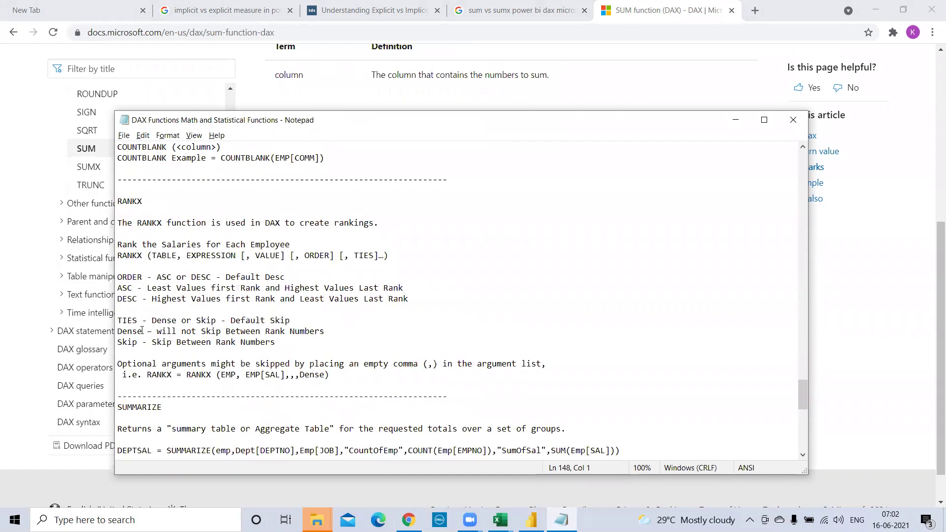
scroll(142, 331, "up", 20)
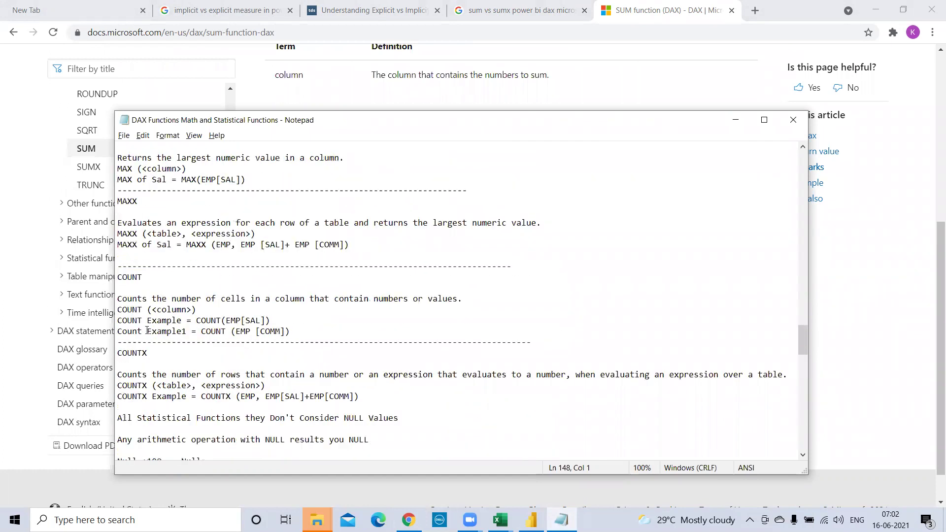
scroll(147, 329, "up", 12)
left_click(194, 328)
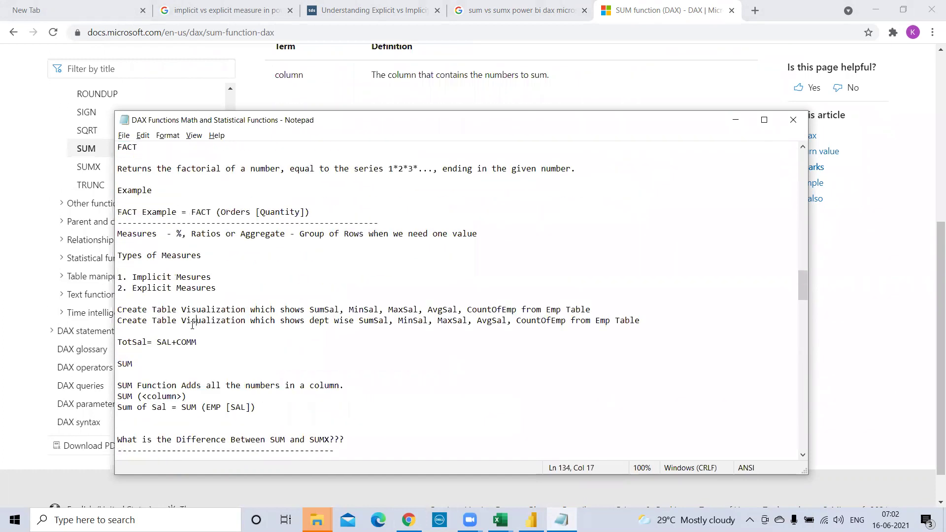
scroll(194, 327, "up", 8)
scroll(193, 328, "up", 20)
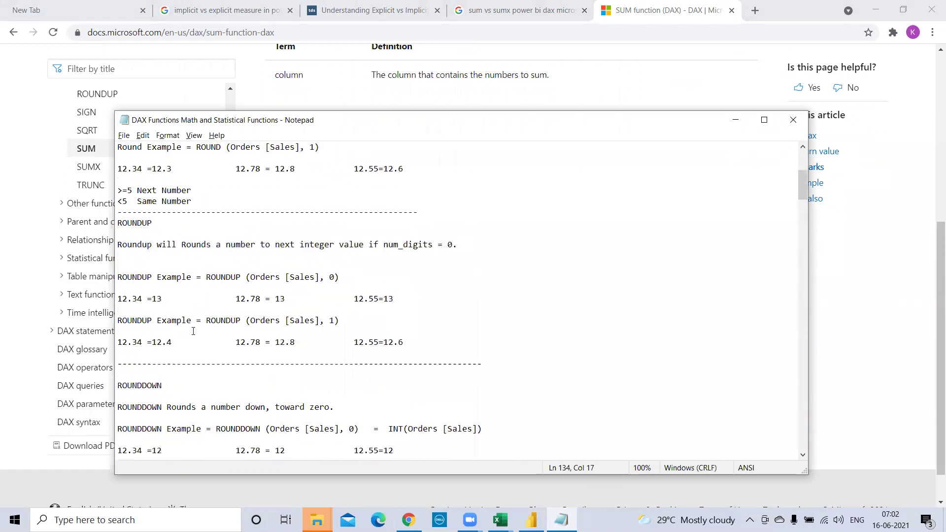
scroll(193, 330, "up", 1)
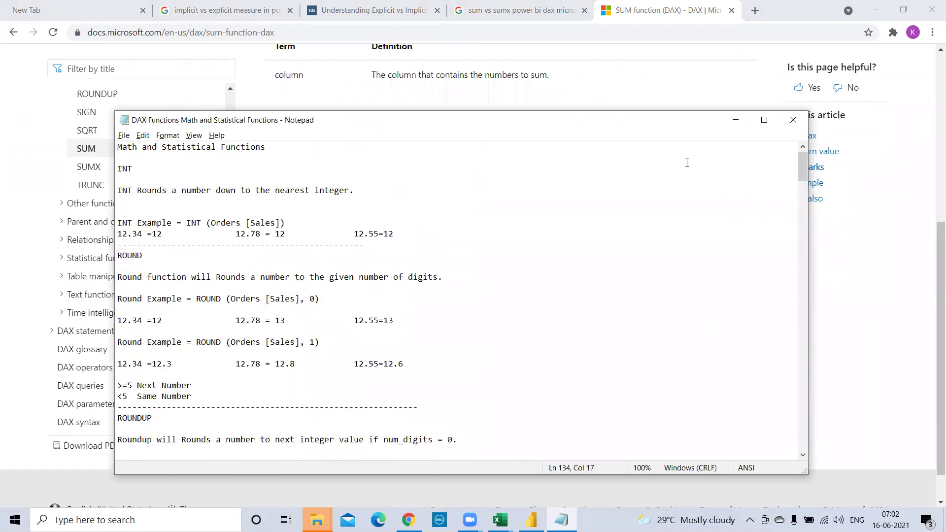
left_click(736, 120)
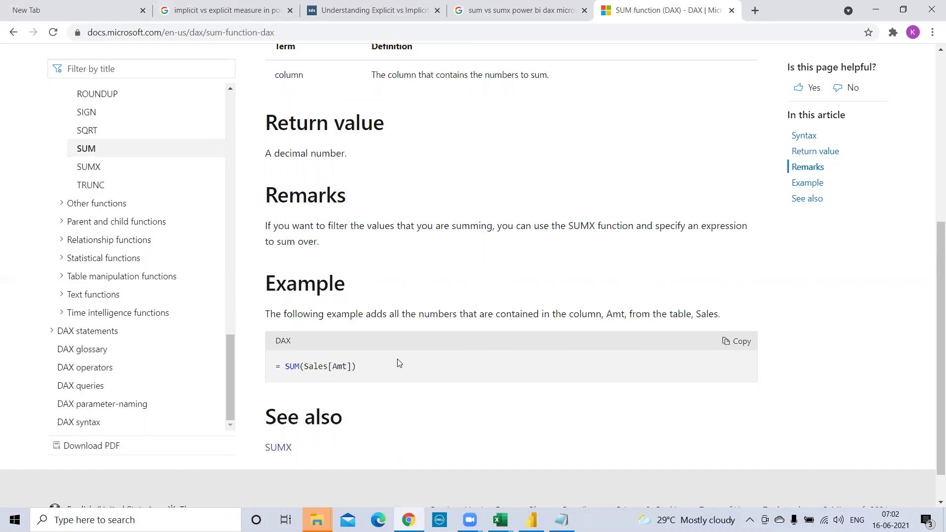